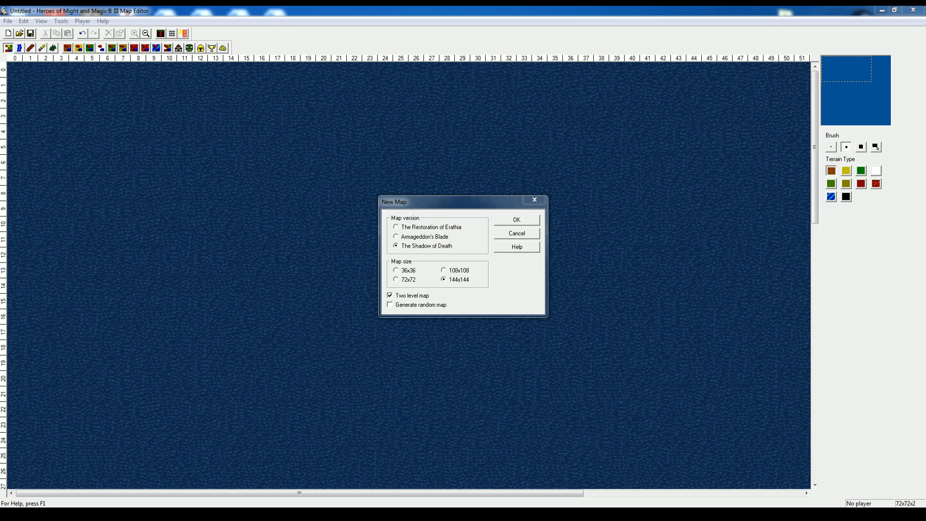
Create a new 144x144 two-level map for The Shadow of Death
click(516, 221)
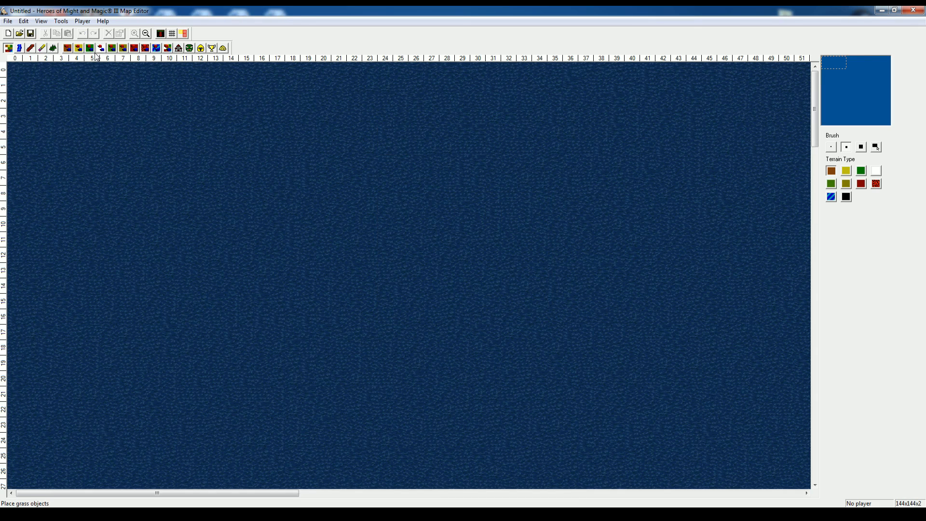
click(145, 34)
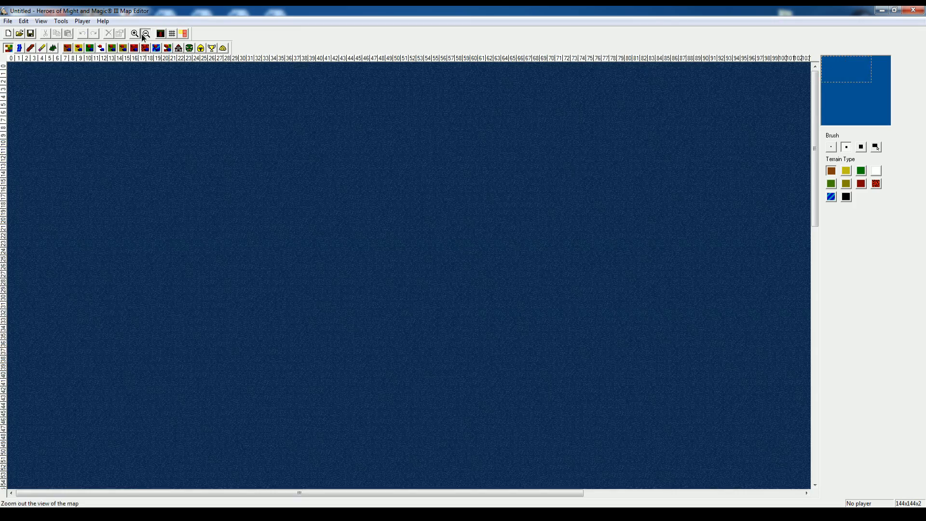
click(145, 35)
drag(889, 92, 865, 83)
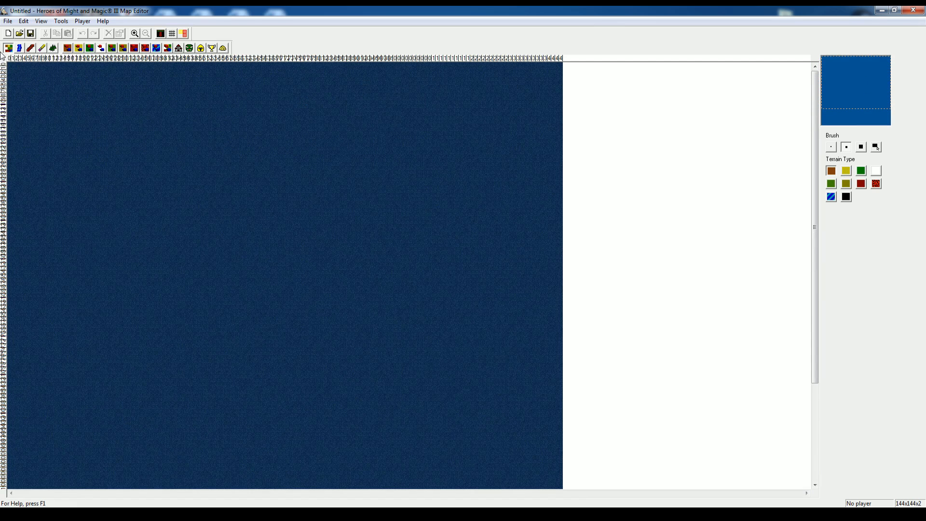
Outline a large grass landmass in the northeastern part of the map and fill its interior with grass
click(861, 171)
click(861, 147)
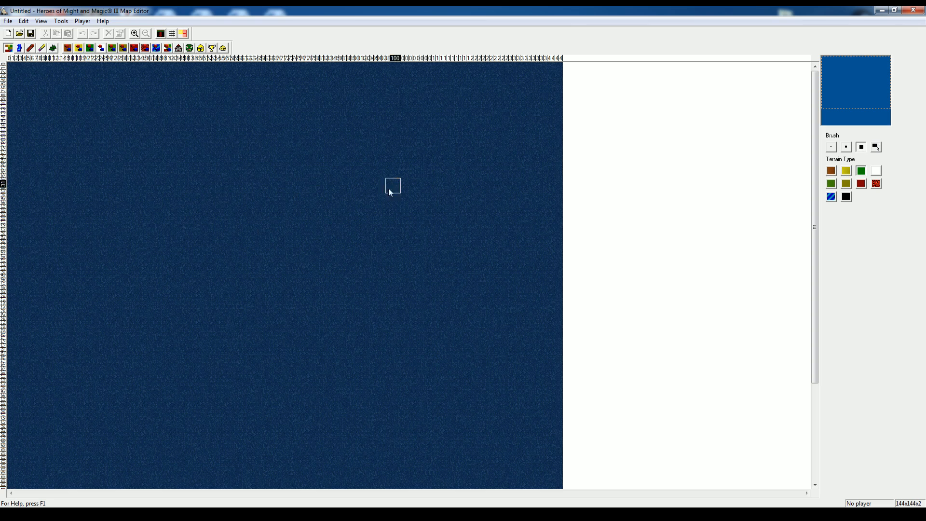
mouse_move(440, 154)
mouse_down()
mouse_move(323, 203)
mouse_move(313, 284)
mouse_move(369, 389)
mouse_move(475, 308)
mouse_move(504, 175)
mouse_move(451, 128)
mouse_move(405, 153)
mouse_up()
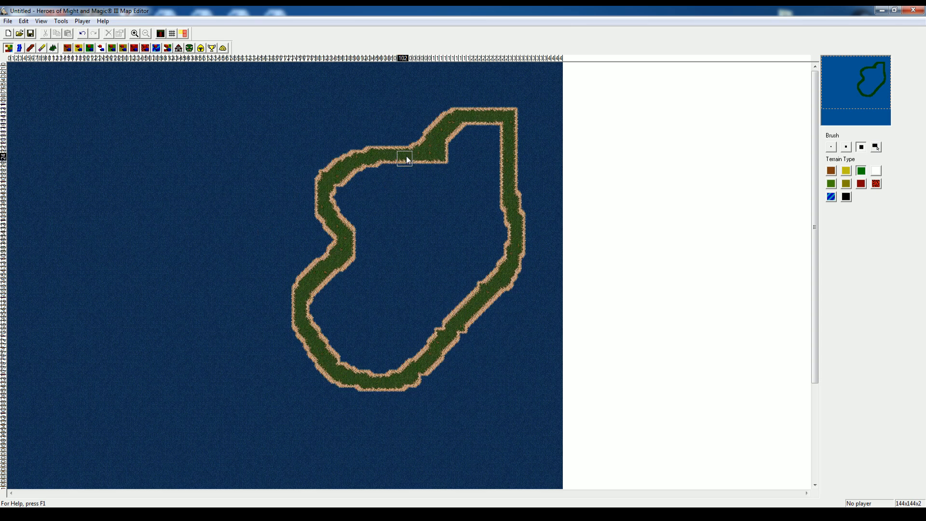
click(877, 147)
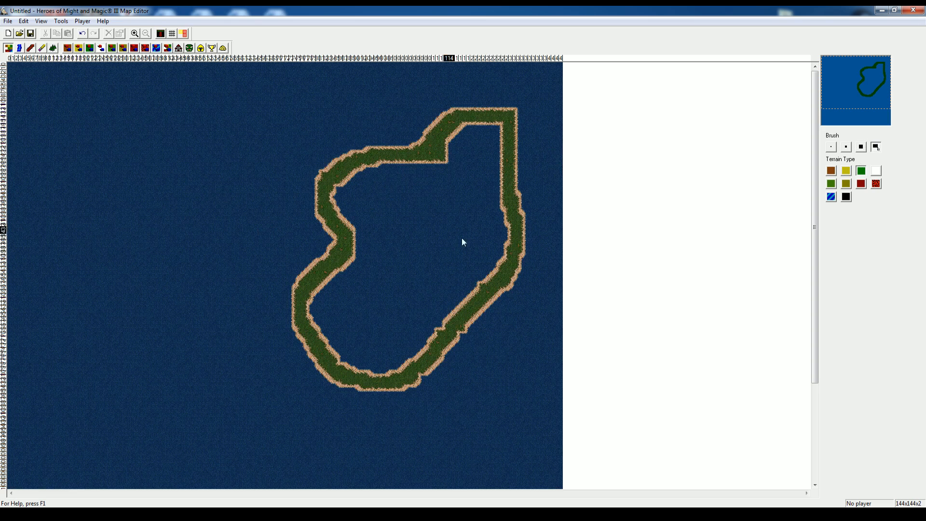
mouse_move(355, 171)
mouse_down()
mouse_move(447, 257)
mouse_move(496, 286)
mouse_up()
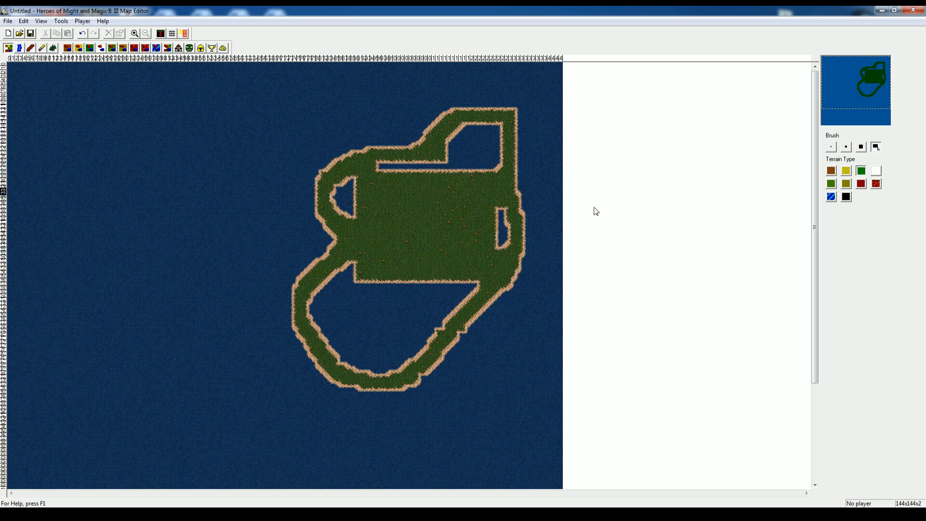
drag(319, 279, 437, 356)
click(861, 146)
mouse_move(466, 154)
mouse_down()
mouse_move(477, 131)
mouse_move(386, 171)
mouse_move(327, 213)
mouse_move(350, 195)
mouse_move(316, 288)
mouse_move(360, 256)
mouse_move(358, 375)
mouse_move(408, 359)
mouse_move(414, 329)
mouse_move(490, 241)
mouse_move(490, 127)
mouse_move(447, 157)
mouse_move(475, 161)
mouse_move(463, 186)
mouse_move(501, 237)
mouse_move(322, 355)
mouse_move(344, 362)
mouse_up()
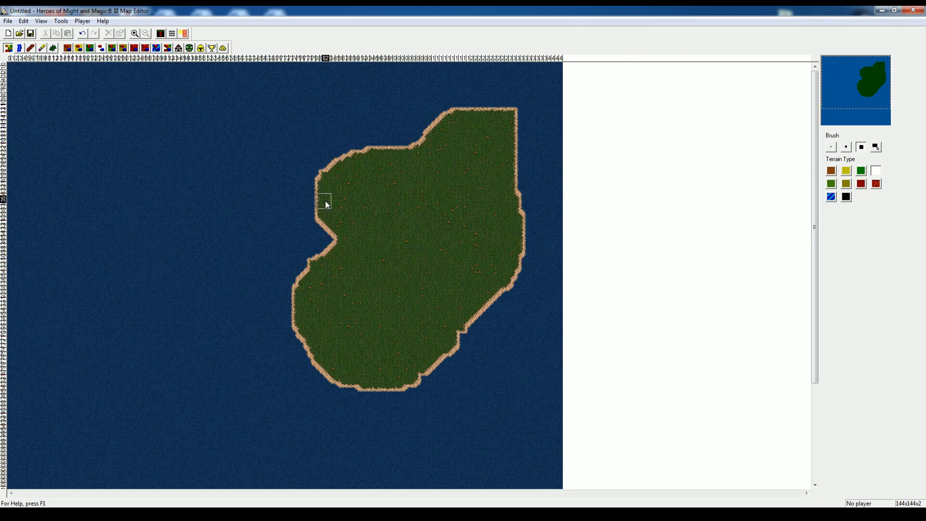
Outline a large rounded snow region adjoining the grass landmass on the west and fill it completely with snow
mouse_move(319, 206)
mouse_down()
mouse_move(155, 168)
mouse_move(45, 310)
mouse_move(150, 395)
mouse_move(306, 340)
mouse_up()
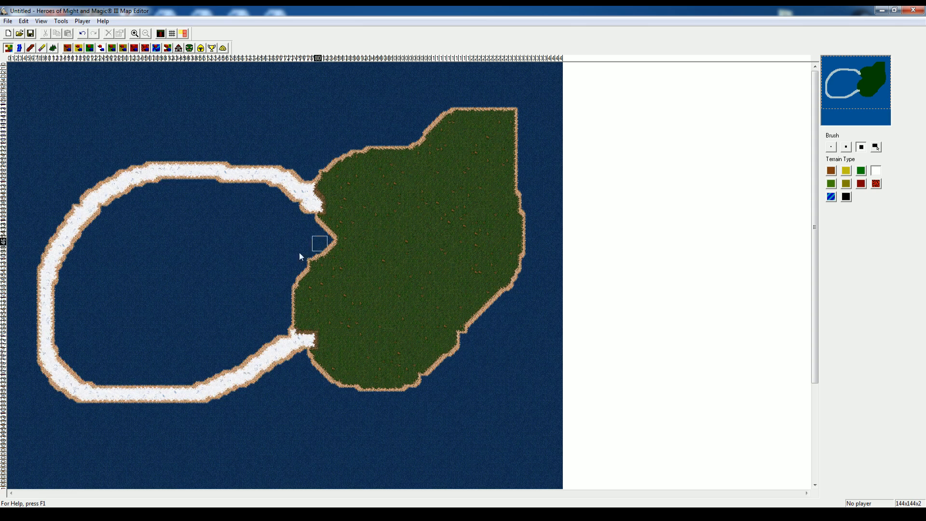
click(876, 147)
mouse_move(97, 199)
mouse_down()
mouse_move(205, 367)
mouse_move(250, 371)
mouse_up()
drag(160, 176, 297, 265)
mouse_move(60, 273)
mouse_down()
mouse_move(122, 354)
mouse_move(173, 384)
mouse_up()
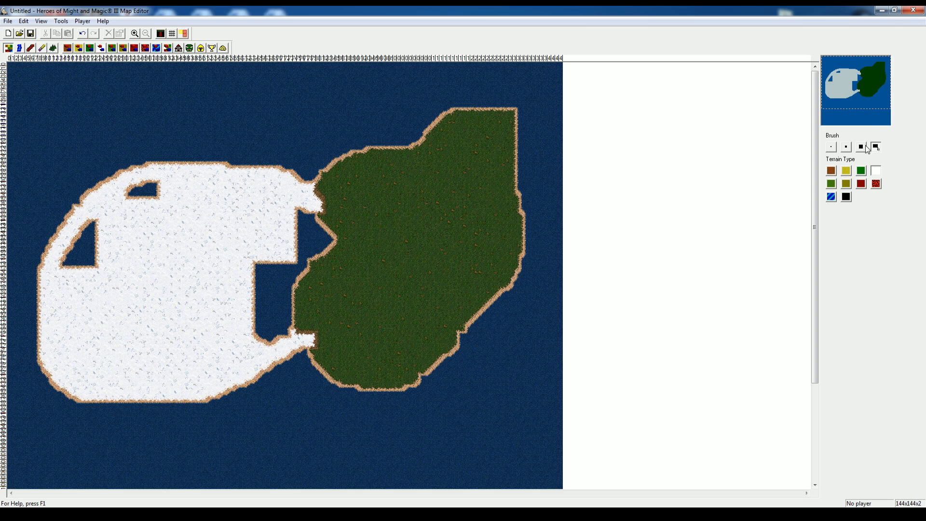
click(862, 146)
mouse_move(266, 286)
mouse_down()
mouse_move(265, 330)
mouse_move(302, 244)
mouse_move(302, 217)
mouse_move(258, 289)
mouse_up()
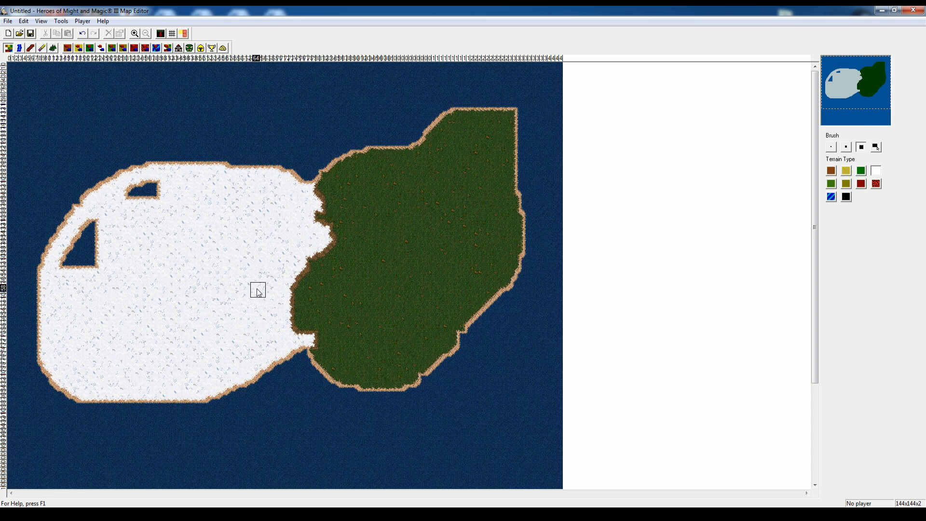
mouse_move(144, 191)
mouse_down()
mouse_move(79, 258)
mouse_move(107, 231)
mouse_up()
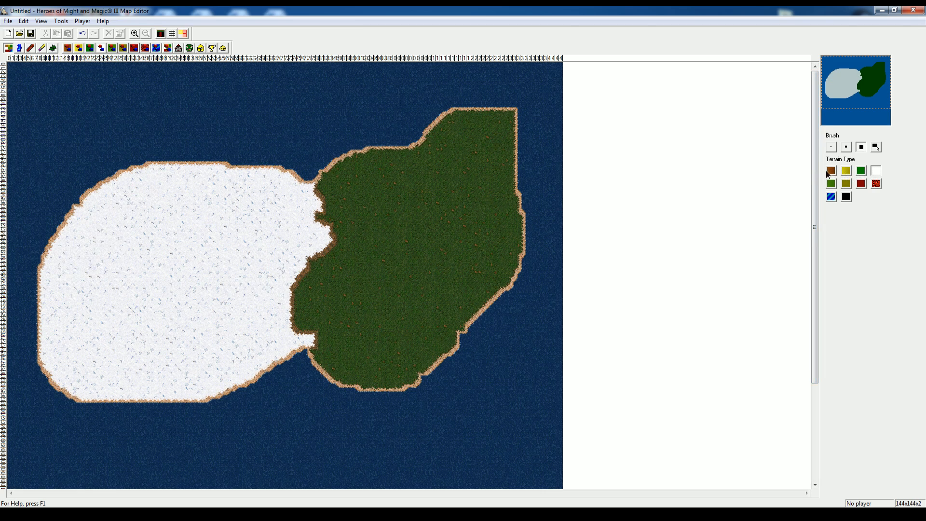
Paint a dirt area across the snow-grass border and swamp areas along the coast north and south of it
click(829, 171)
mouse_move(347, 238)
mouse_down()
mouse_move(230, 311)
mouse_move(369, 251)
mouse_move(238, 289)
mouse_move(264, 280)
mouse_move(301, 287)
mouse_move(366, 256)
mouse_move(322, 261)
mouse_move(281, 323)
mouse_up()
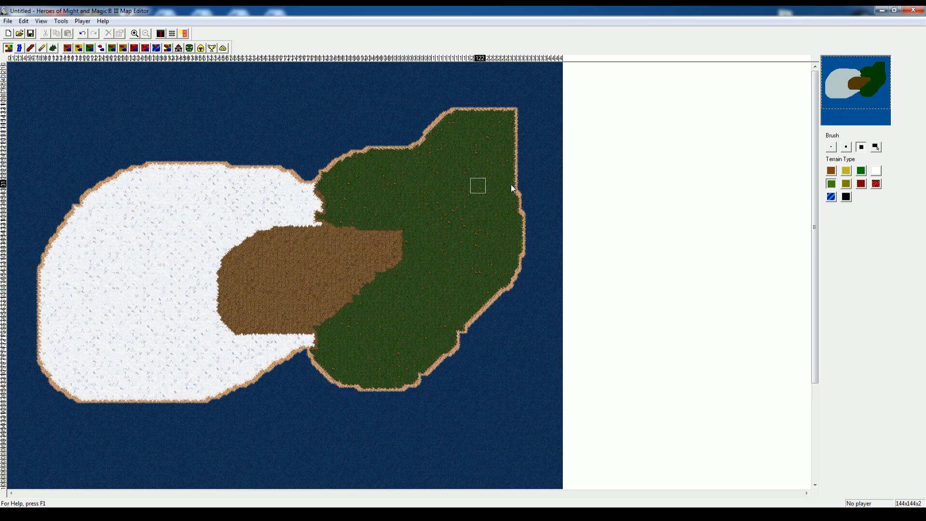
mouse_move(233, 159)
mouse_down()
mouse_move(268, 137)
mouse_move(369, 141)
mouse_move(322, 173)
mouse_move(262, 158)
mouse_move(326, 145)
mouse_move(270, 164)
mouse_up()
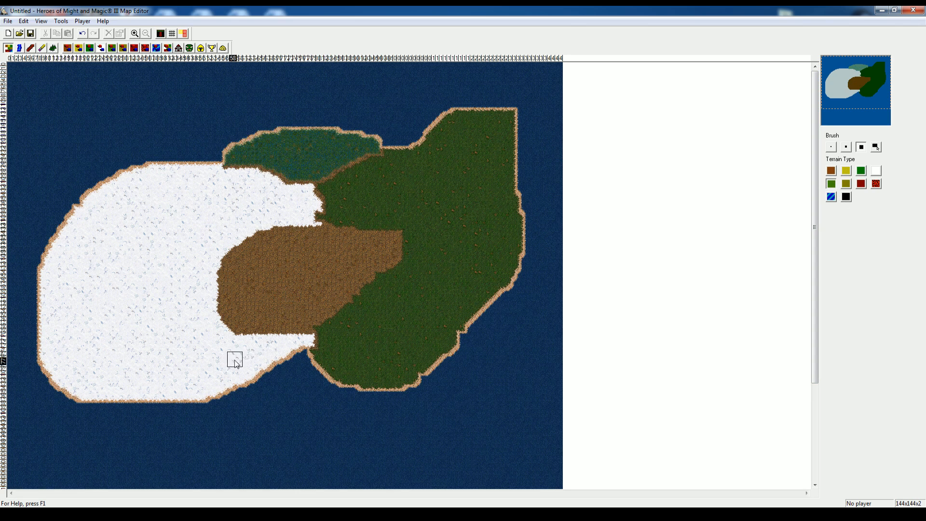
mouse_move(188, 401)
mouse_down()
mouse_move(349, 419)
mouse_move(347, 387)
mouse_move(274, 374)
mouse_move(207, 399)
mouse_move(322, 412)
mouse_move(297, 382)
mouse_move(260, 402)
mouse_up()
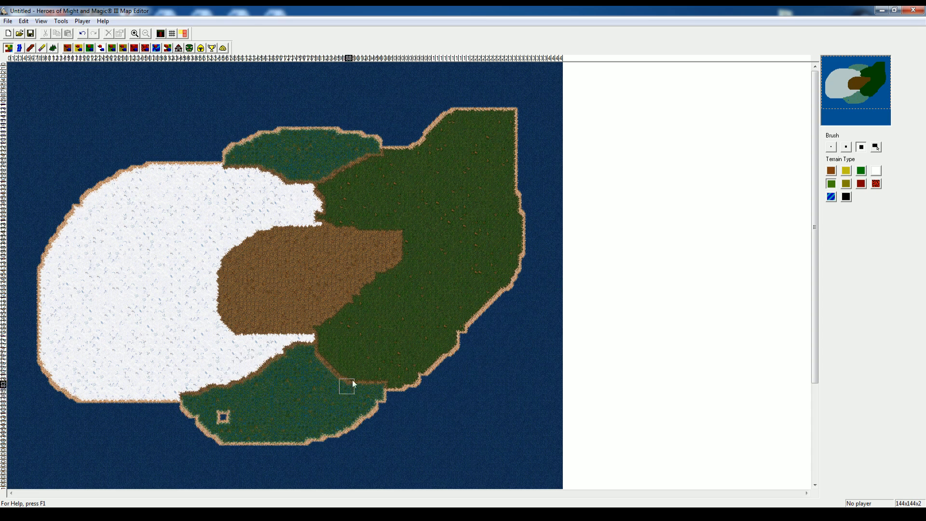
click(224, 416)
Paint a broad crescent of lava terrain along the southeastern side of the grass landmass, reaching the southern swamp
click(876, 185)
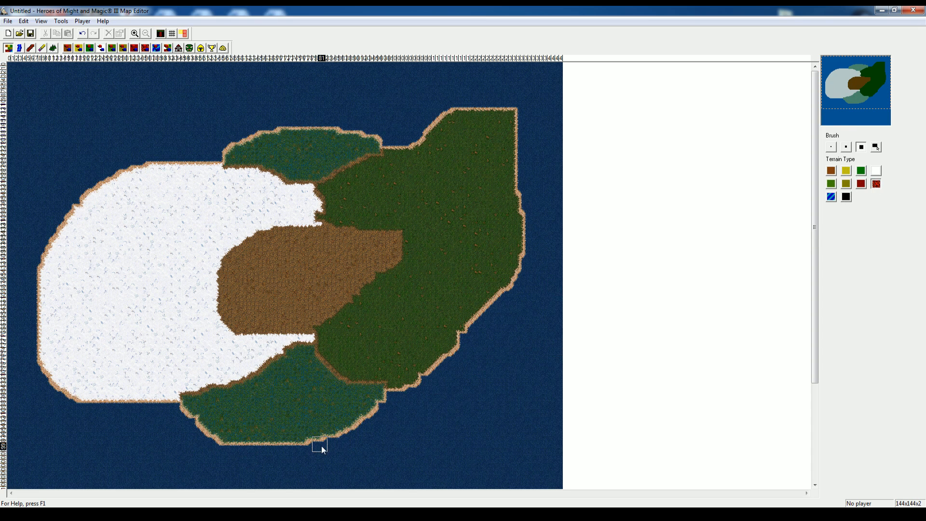
mouse_move(321, 444)
mouse_down()
mouse_move(393, 449)
mouse_move(506, 356)
mouse_move(542, 268)
mouse_move(529, 201)
mouse_up()
mouse_move(541, 274)
mouse_down()
mouse_move(544, 393)
mouse_move(413, 479)
mouse_move(349, 458)
mouse_move(357, 434)
mouse_move(431, 372)
mouse_move(524, 260)
mouse_move(399, 404)
mouse_move(444, 387)
mouse_move(506, 287)
mouse_move(401, 407)
mouse_move(438, 395)
mouse_move(503, 347)
mouse_move(536, 356)
mouse_move(465, 444)
mouse_move(385, 463)
mouse_move(503, 381)
mouse_move(462, 434)
mouse_move(492, 410)
mouse_up()
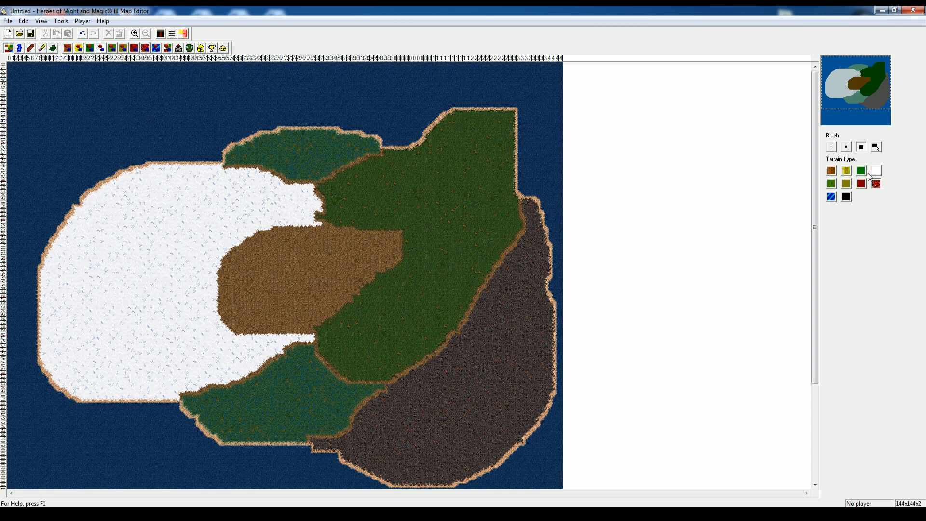
Paint a large grass area in the southwest below the snow and swamp, and trim its western edge with water
click(843, 72)
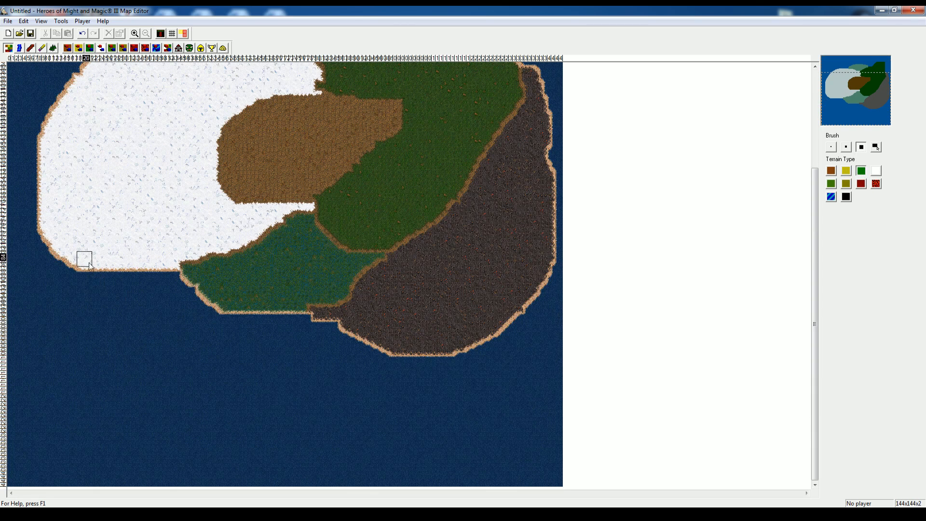
mouse_move(36, 229)
mouse_down()
mouse_move(10, 256)
mouse_move(9, 439)
mouse_move(10, 392)
mouse_move(109, 475)
mouse_move(285, 382)
mouse_move(290, 316)
mouse_move(150, 297)
mouse_move(52, 259)
mouse_move(27, 289)
mouse_move(68, 424)
mouse_move(108, 448)
mouse_move(27, 369)
mouse_move(30, 239)
mouse_move(192, 328)
mouse_move(265, 332)
mouse_move(171, 427)
mouse_move(71, 354)
mouse_move(66, 273)
mouse_move(116, 403)
mouse_move(197, 340)
mouse_move(48, 326)
mouse_move(201, 393)
mouse_move(207, 374)
mouse_move(251, 357)
mouse_move(53, 381)
mouse_move(52, 356)
mouse_move(121, 447)
mouse_move(237, 433)
mouse_up()
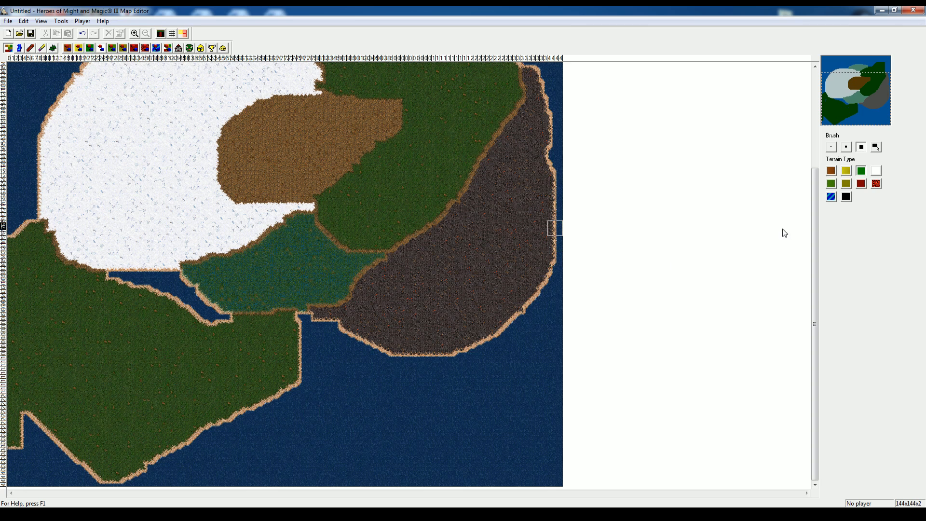
click(831, 197)
mouse_move(19, 444)
mouse_down()
mouse_move(11, 424)
mouse_move(11, 475)
mouse_up()
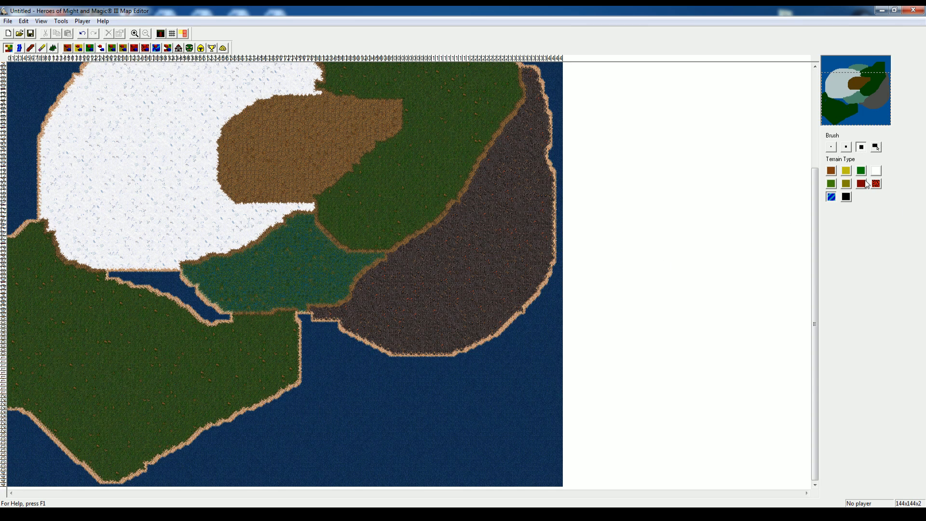
Cover the southwestern corner of the map, below the grass, with rough terrain
click(849, 186)
mouse_move(107, 479)
mouse_down()
mouse_move(11, 479)
mouse_move(10, 404)
mouse_move(68, 459)
mouse_move(13, 434)
mouse_move(27, 456)
mouse_up()
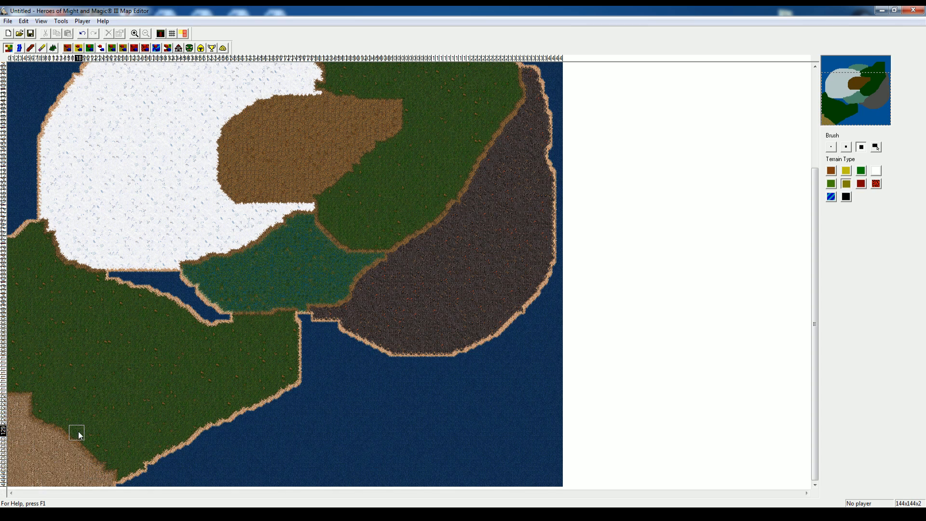
click(40, 413)
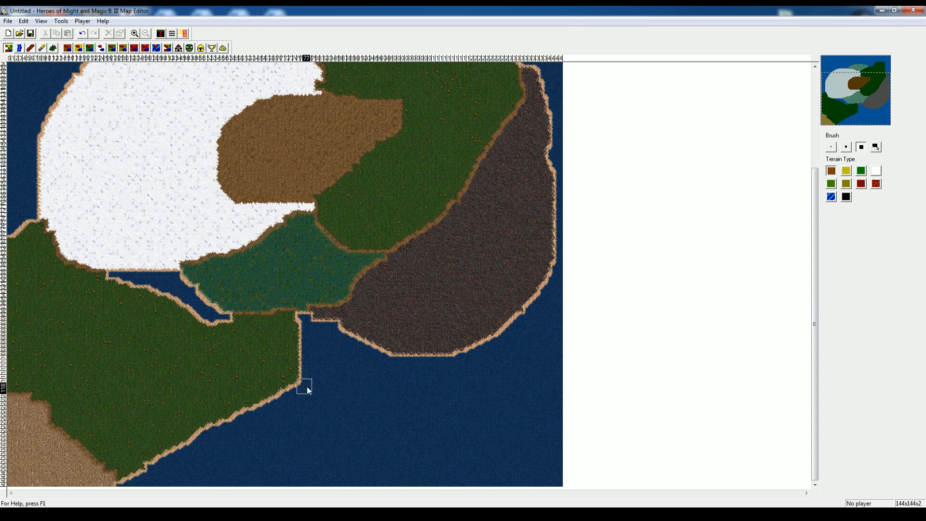
Outline and fill a dirt area south of the lava crescent, connecting it to the southwestern grass
mouse_move(303, 388)
mouse_down()
mouse_move(320, 413)
mouse_move(531, 348)
mouse_move(541, 312)
mouse_up()
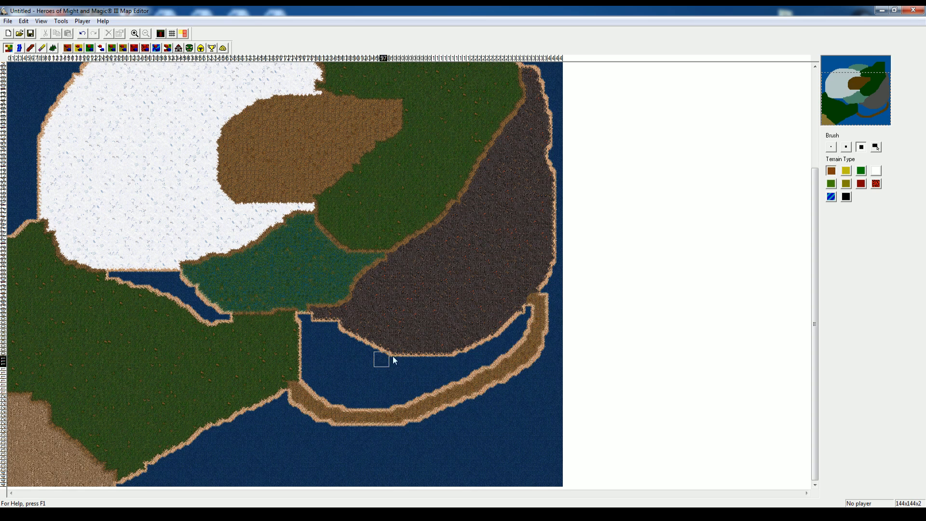
mouse_move(301, 321)
mouse_down()
mouse_move(296, 378)
mouse_move(461, 376)
mouse_move(533, 309)
mouse_move(393, 391)
mouse_move(321, 328)
mouse_move(309, 386)
mouse_move(492, 350)
mouse_move(384, 371)
mouse_move(385, 382)
mouse_move(409, 362)
mouse_up()
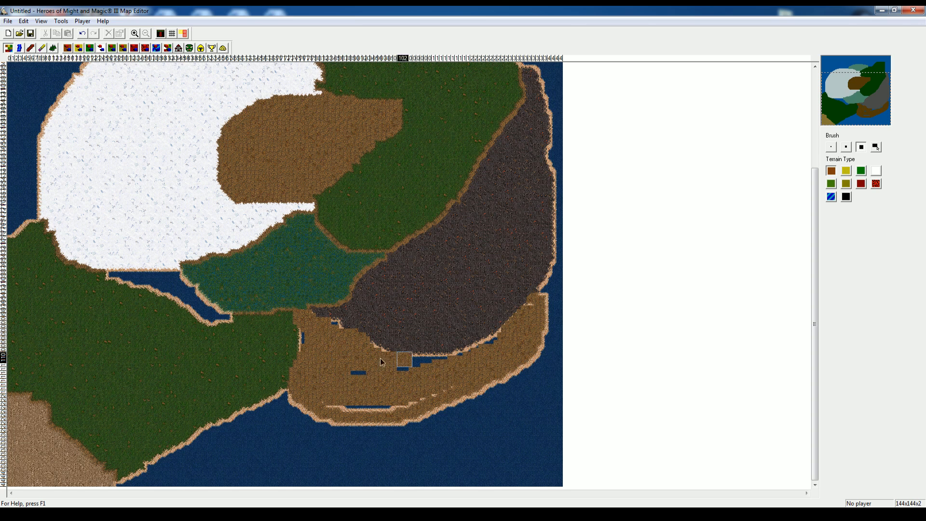
Paint a wide sand region along the northern edge of the map, joining the northern swamp and grass
click(843, 175)
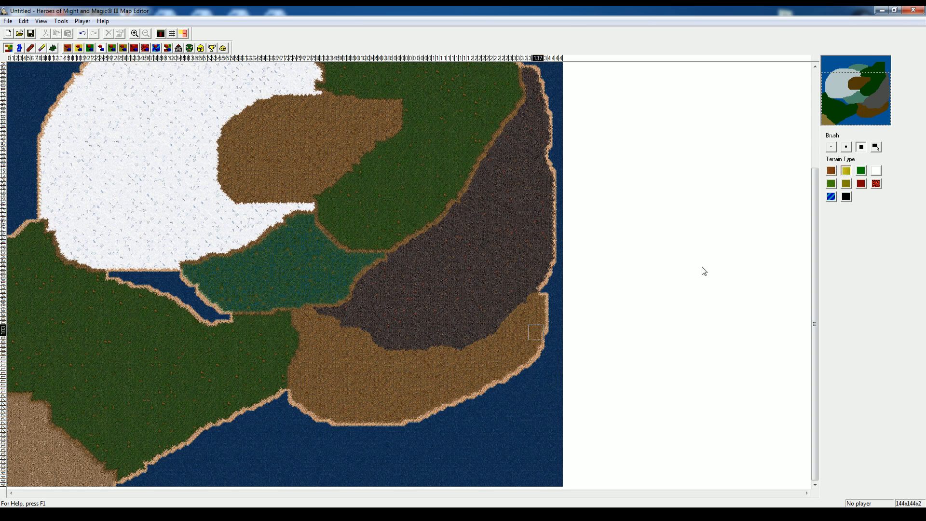
click(837, 58)
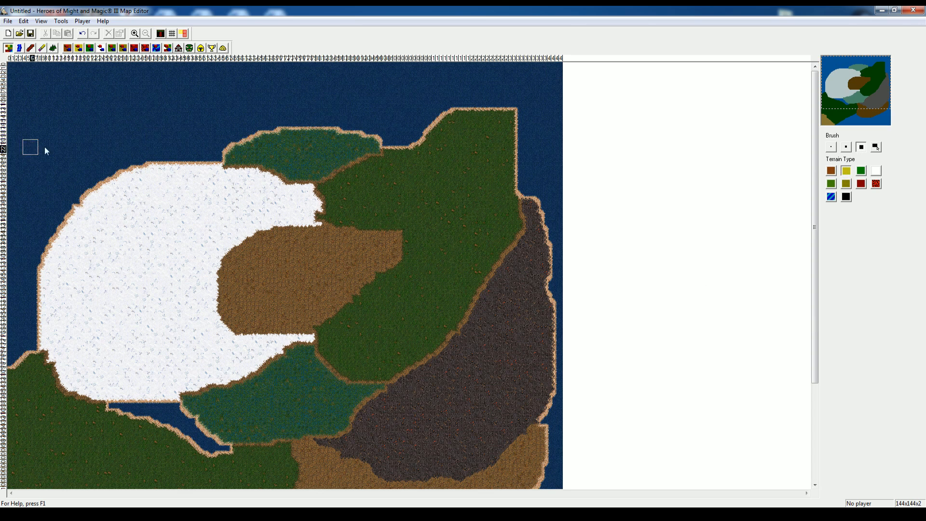
mouse_move(12, 158)
mouse_down()
mouse_move(128, 126)
mouse_move(319, 127)
mouse_move(406, 139)
mouse_move(463, 96)
mouse_move(525, 70)
mouse_move(29, 81)
mouse_move(444, 47)
mouse_up()
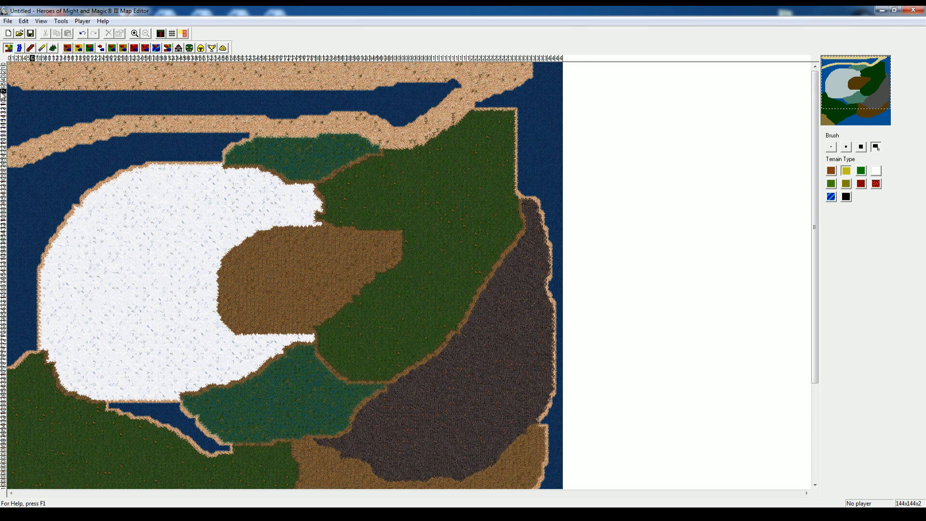
mouse_move(9, 77)
mouse_down()
mouse_move(412, 97)
mouse_move(441, 119)
mouse_move(447, 75)
mouse_move(451, 121)
mouse_up()
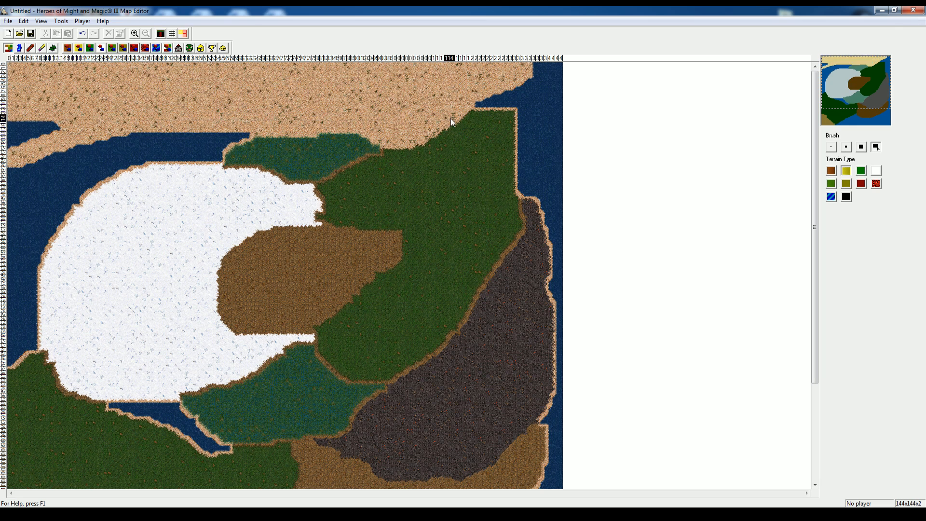
click(862, 147)
mouse_move(18, 147)
mouse_down()
mouse_move(6, 139)
mouse_move(37, 106)
mouse_move(61, 109)
mouse_up()
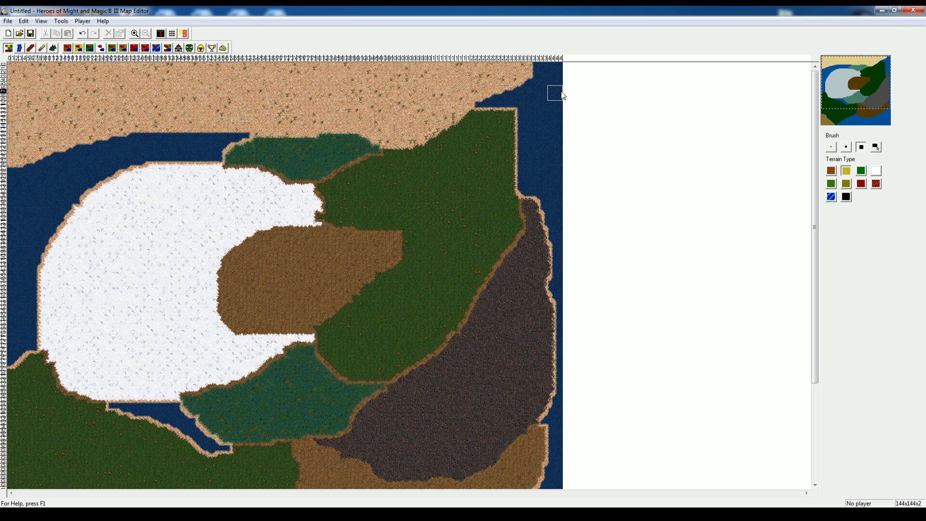
Paint a curved band of rough terrain inside the western part of the snow region
click(847, 186)
mouse_move(149, 224)
mouse_down()
mouse_move(145, 213)
mouse_move(94, 318)
mouse_move(94, 270)
mouse_move(166, 213)
mouse_move(116, 292)
mouse_move(126, 331)
mouse_move(104, 272)
mouse_move(123, 340)
mouse_move(126, 266)
mouse_up()
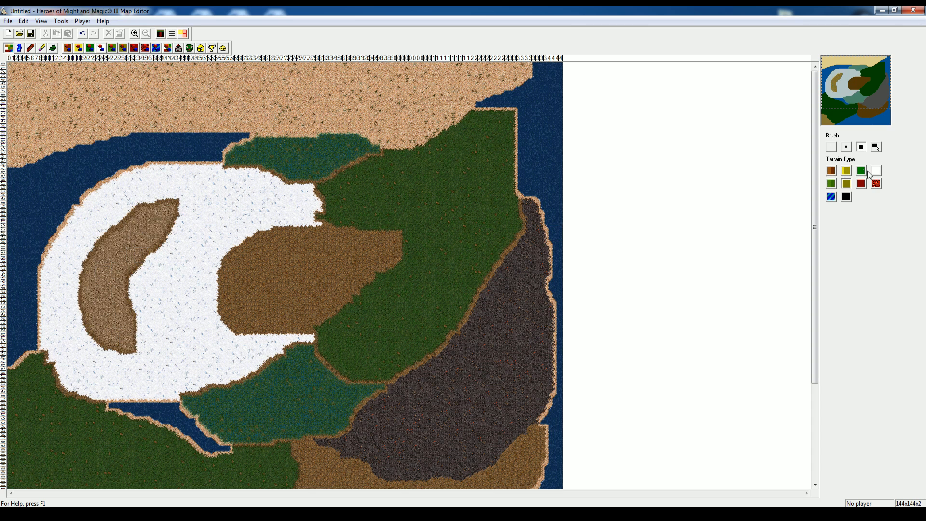
Replace the water around the snow region with grass and dirt on the west and lava on the north
mouse_move(88, 193)
mouse_down()
mouse_move(22, 169)
mouse_move(2, 186)
mouse_move(34, 284)
mouse_move(73, 207)
mouse_move(46, 180)
mouse_move(14, 224)
mouse_move(62, 176)
mouse_move(26, 182)
mouse_up()
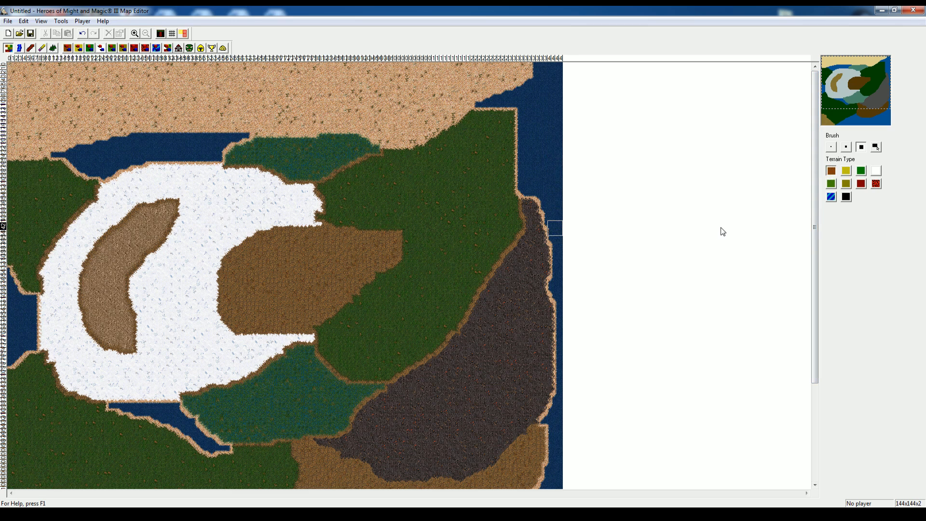
mouse_move(30, 354)
mouse_down()
mouse_move(14, 278)
mouse_move(15, 366)
mouse_move(39, 293)
mouse_up()
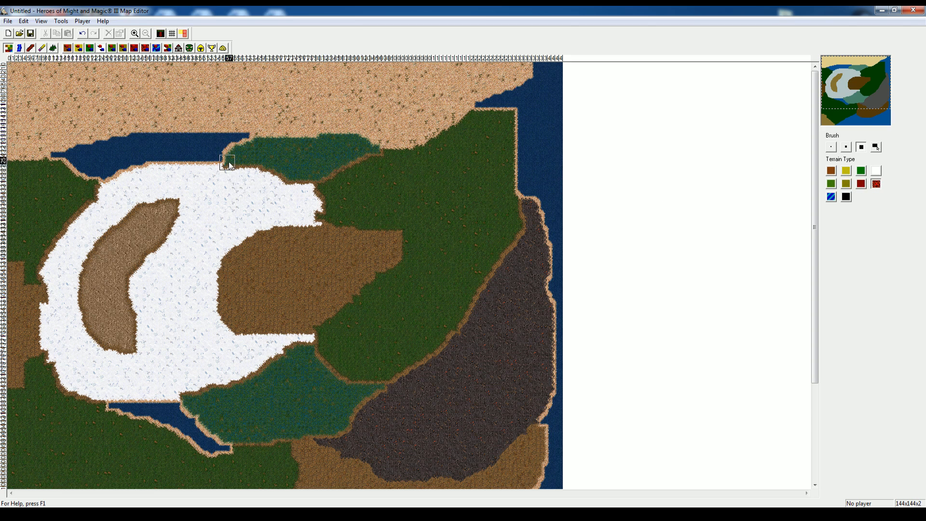
mouse_move(227, 158)
mouse_down()
mouse_move(140, 158)
mouse_move(77, 172)
mouse_move(126, 150)
mouse_move(236, 140)
mouse_move(104, 174)
mouse_move(147, 141)
mouse_up()
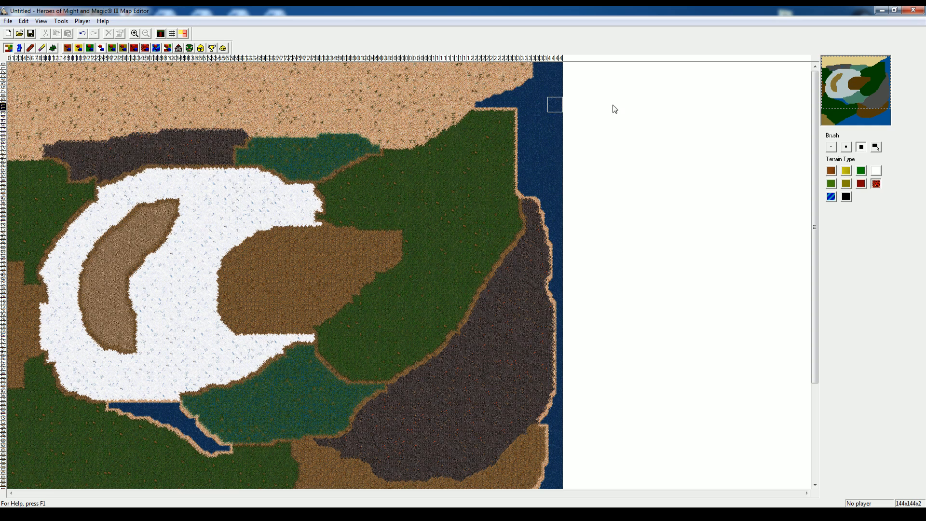
Paint a snow area from the southern edge of the map up to the southeastern dirt area
drag(885, 77, 901, 107)
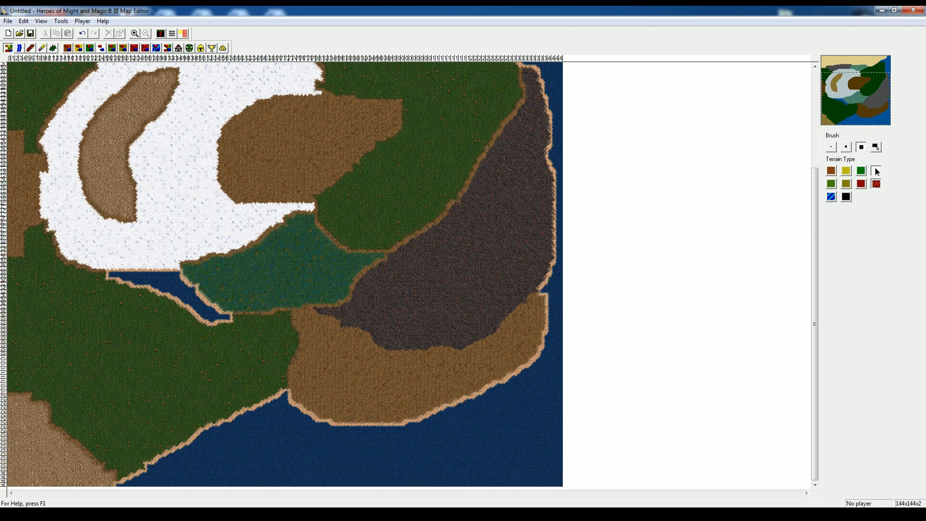
mouse_move(372, 430)
mouse_down()
mouse_move(296, 499)
mouse_move(524, 491)
mouse_move(516, 378)
mouse_move(368, 440)
mouse_move(393, 424)
mouse_move(490, 407)
mouse_move(515, 467)
mouse_move(380, 476)
mouse_move(349, 462)
mouse_move(484, 436)
mouse_move(452, 452)
mouse_move(480, 408)
mouse_move(493, 461)
mouse_move(477, 444)
mouse_move(513, 455)
mouse_up()
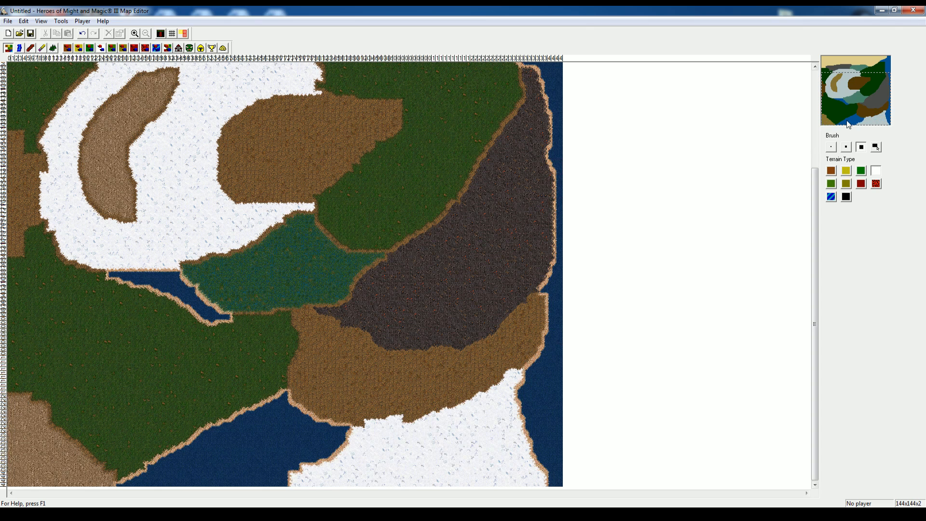
Replace the strip of water between the snow region and the southwestern grass with dirt
mouse_move(874, 104)
mouse_down()
mouse_move(856, 72)
mouse_move(801, 127)
mouse_up()
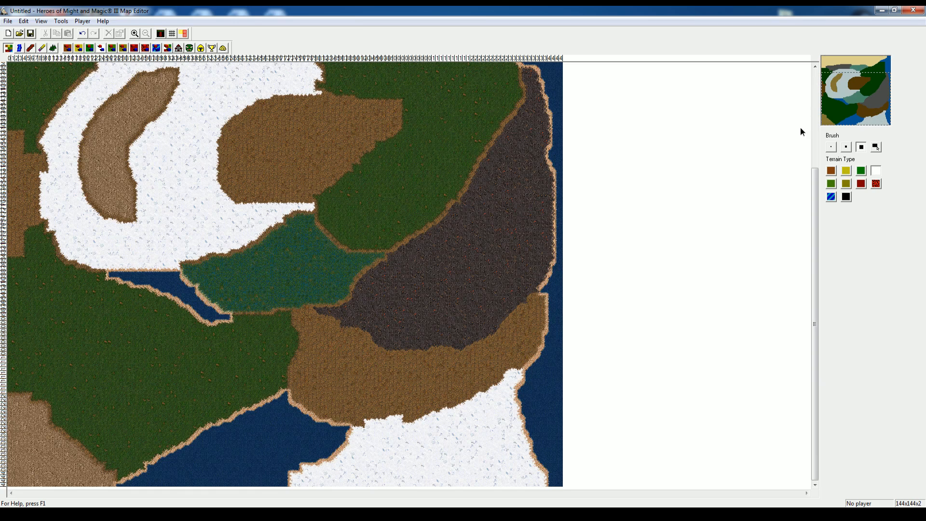
click(835, 171)
mouse_move(228, 322)
mouse_down()
mouse_move(184, 297)
mouse_move(94, 274)
mouse_move(218, 318)
mouse_up()
click(178, 275)
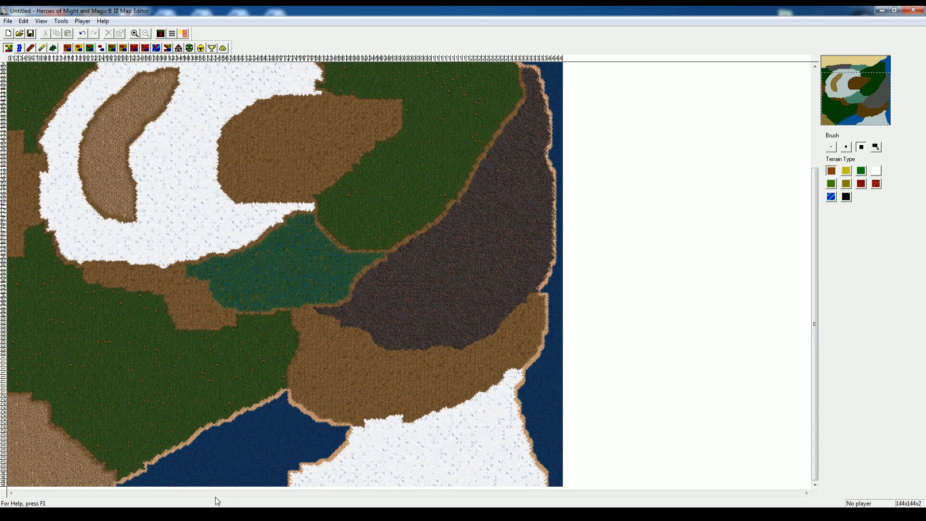
Paint a wide sand region over the southern water, between the southwestern grass and rough terrain and the southeastern snow
mouse_move(866, 96)
mouse_down()
mouse_move(863, 77)
mouse_move(861, 96)
mouse_up()
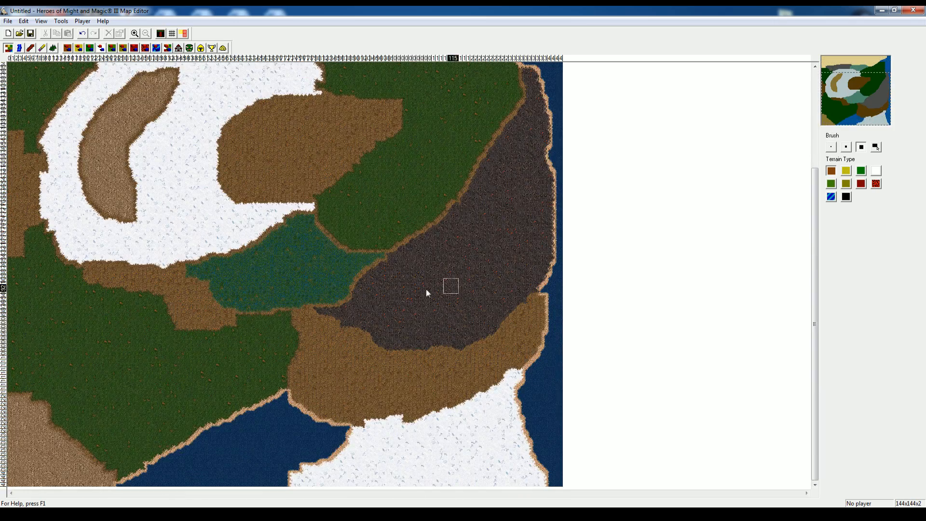
click(845, 172)
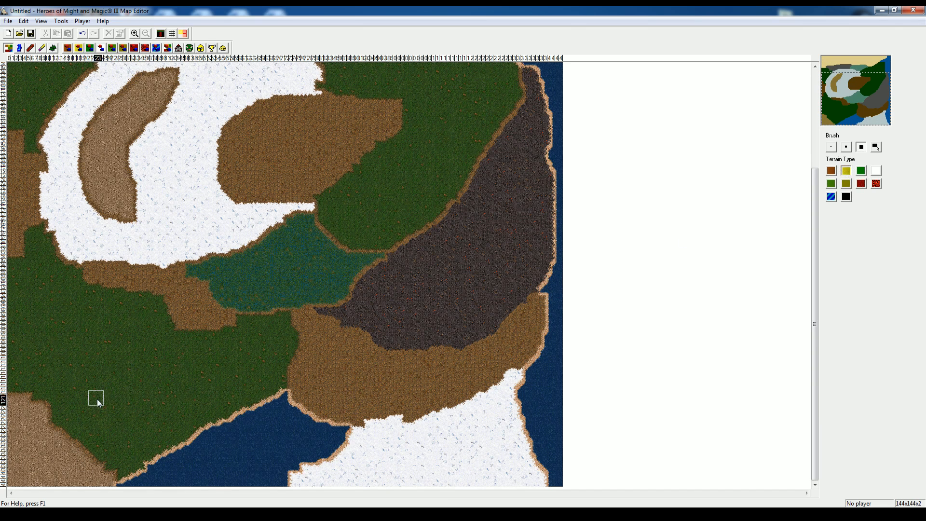
mouse_move(96, 398)
mouse_down()
mouse_move(159, 458)
mouse_move(120, 485)
mouse_move(267, 486)
mouse_move(340, 434)
mouse_move(305, 419)
mouse_move(227, 434)
mouse_move(167, 466)
mouse_move(309, 415)
mouse_move(188, 460)
mouse_move(302, 436)
mouse_move(294, 453)
mouse_move(241, 453)
mouse_move(265, 408)
mouse_move(128, 386)
mouse_move(169, 437)
mouse_move(145, 402)
mouse_move(239, 420)
mouse_move(194, 411)
mouse_move(246, 484)
mouse_move(222, 407)
mouse_up()
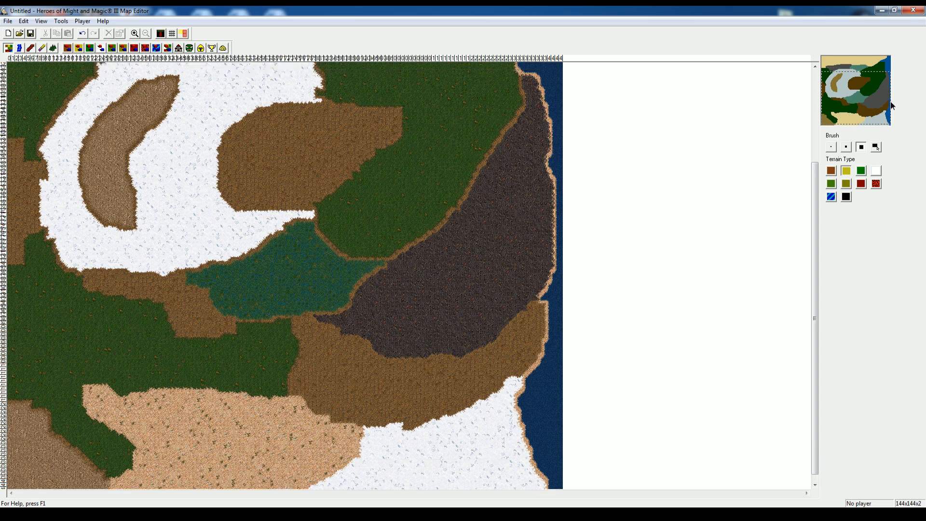
Replace the water along the southeastern edge of the map with dirt, beside the snow and dirt regions
drag(887, 90, 912, 117)
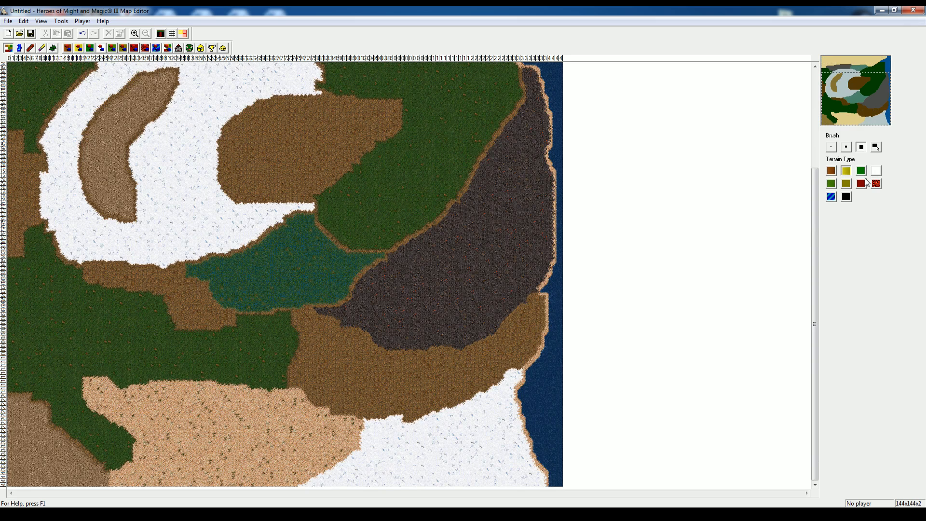
mouse_move(603, 365)
mouse_down()
mouse_move(567, 487)
mouse_move(574, 335)
mouse_up()
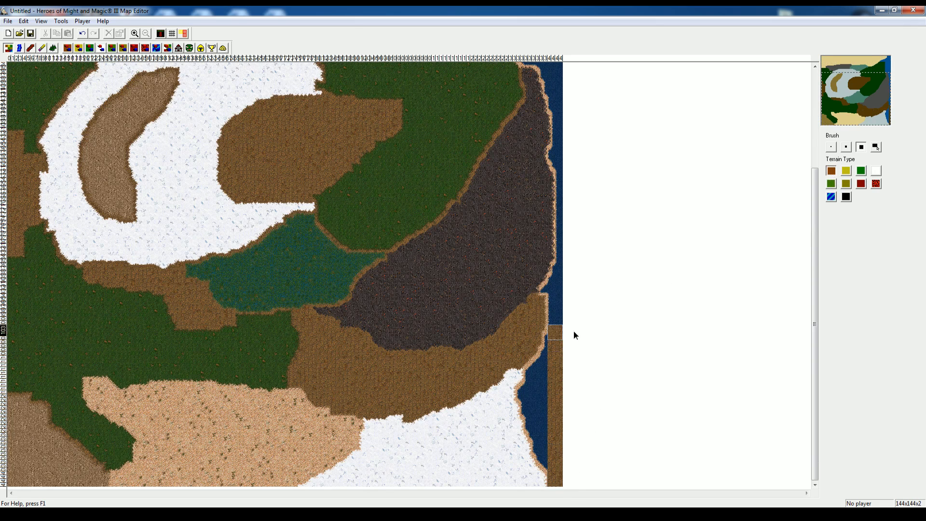
mouse_move(568, 272)
mouse_down()
mouse_move(534, 364)
mouse_move(554, 451)
mouse_move(525, 361)
mouse_move(547, 370)
mouse_up()
Replace the water in the northeastern corner with dirt and the water east of the lava region with grass
drag(879, 104, 896, 57)
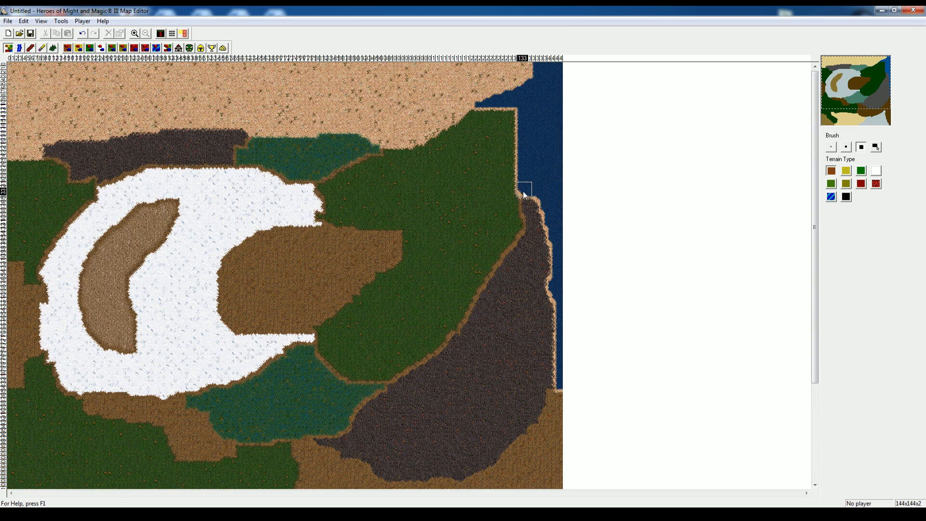
mouse_move(526, 190)
mouse_down()
mouse_move(557, 75)
mouse_move(485, 96)
mouse_move(499, 99)
mouse_move(527, 187)
mouse_move(540, 97)
mouse_move(570, 370)
mouse_up()
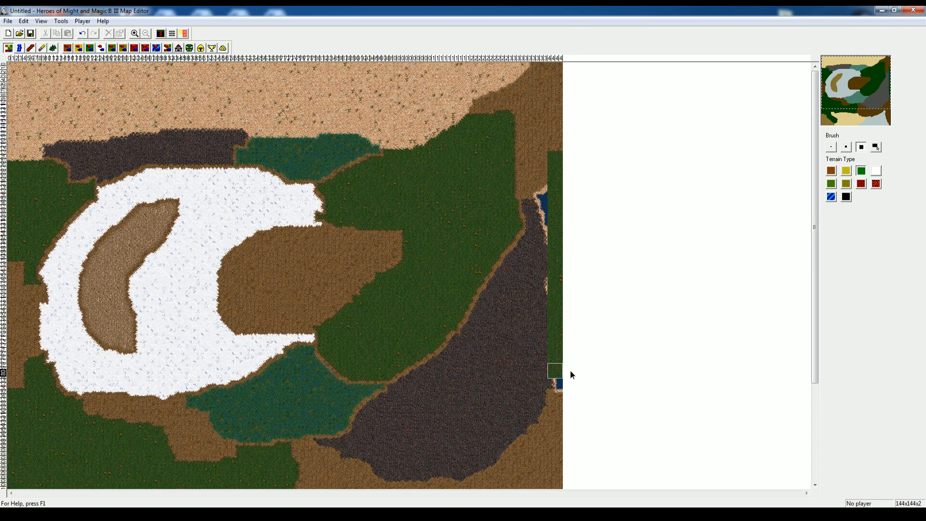
mouse_move(540, 281)
mouse_down()
mouse_move(541, 196)
mouse_move(555, 256)
mouse_up()
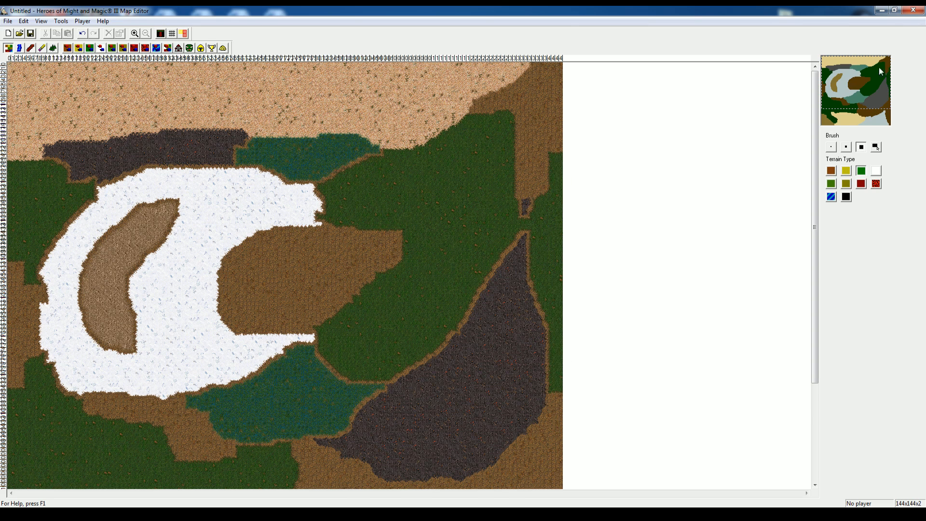
Paint a long curved lake through the eastern grass and lava down into the southeastern dirt
click(844, 107)
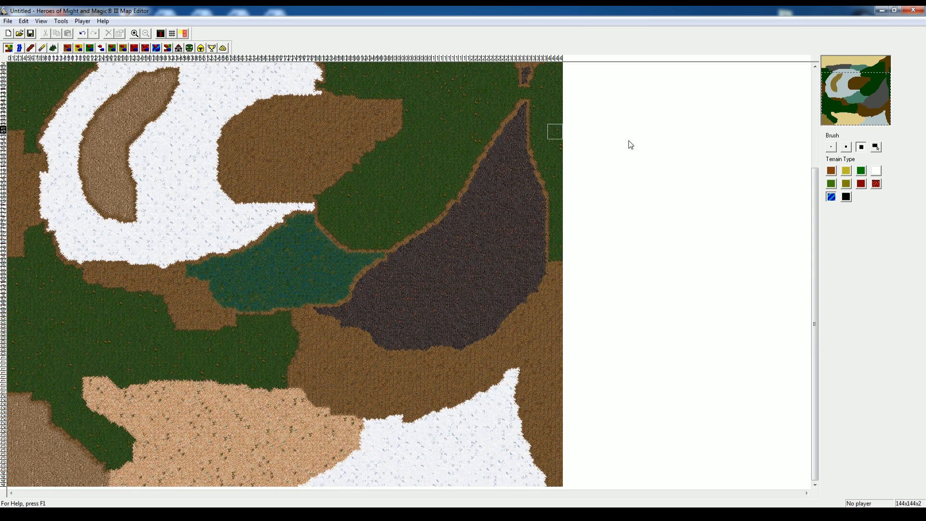
drag(862, 97, 850, 103)
mouse_move(372, 153)
mouse_down()
mouse_move(425, 196)
mouse_move(364, 349)
mouse_move(400, 374)
mouse_move(465, 295)
mouse_move(457, 172)
mouse_move(434, 186)
mouse_move(450, 188)
mouse_move(405, 339)
mouse_move(436, 302)
mouse_move(387, 356)
mouse_move(467, 213)
mouse_move(444, 282)
mouse_move(430, 198)
mouse_up()
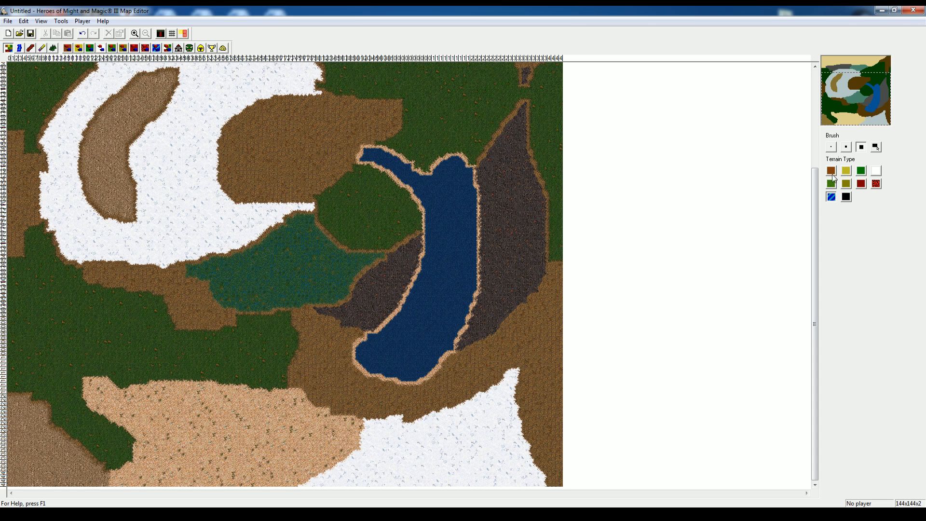
drag(460, 166, 406, 160)
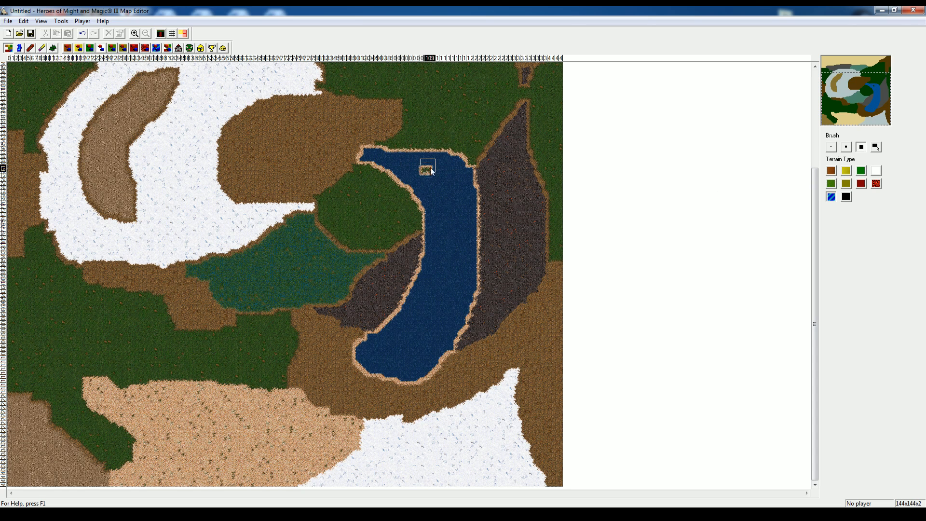
Paint a broad water channel from the southern sand up through the grass to the snow region's southern edge
click(832, 86)
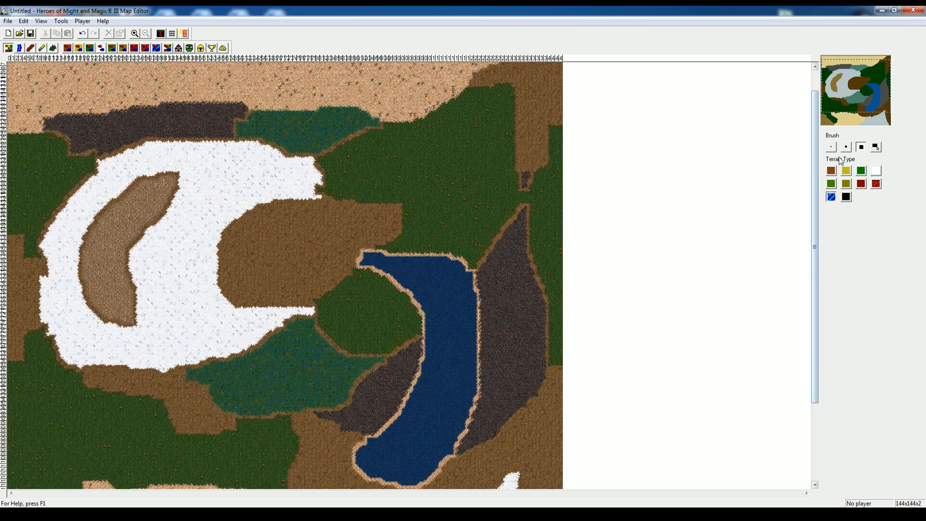
click(879, 117)
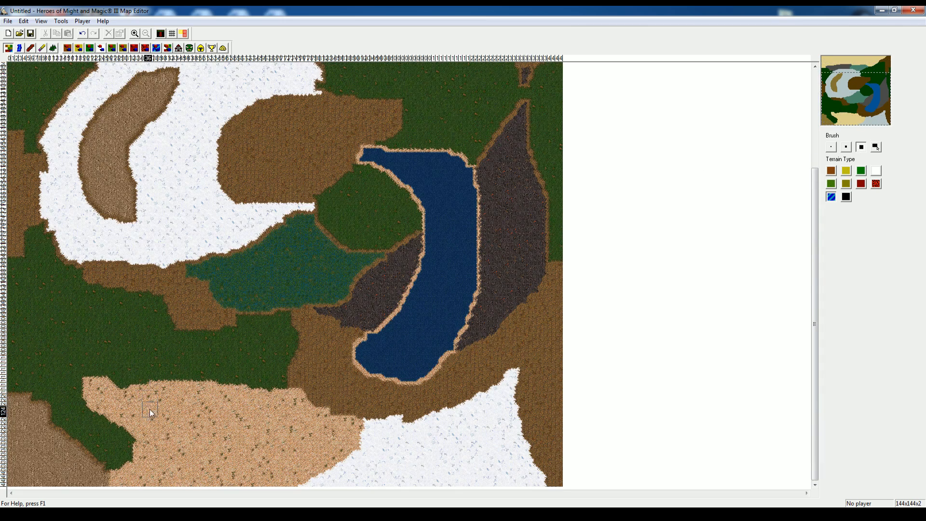
mouse_move(150, 411)
mouse_down()
mouse_move(173, 265)
mouse_move(151, 283)
mouse_move(143, 410)
mouse_move(126, 306)
mouse_move(150, 244)
mouse_move(122, 372)
mouse_move(132, 406)
mouse_move(118, 318)
mouse_up()
Paint a large lake in the sand at the northern edge and a narrow river linking it to the eastern lake
click(858, 62)
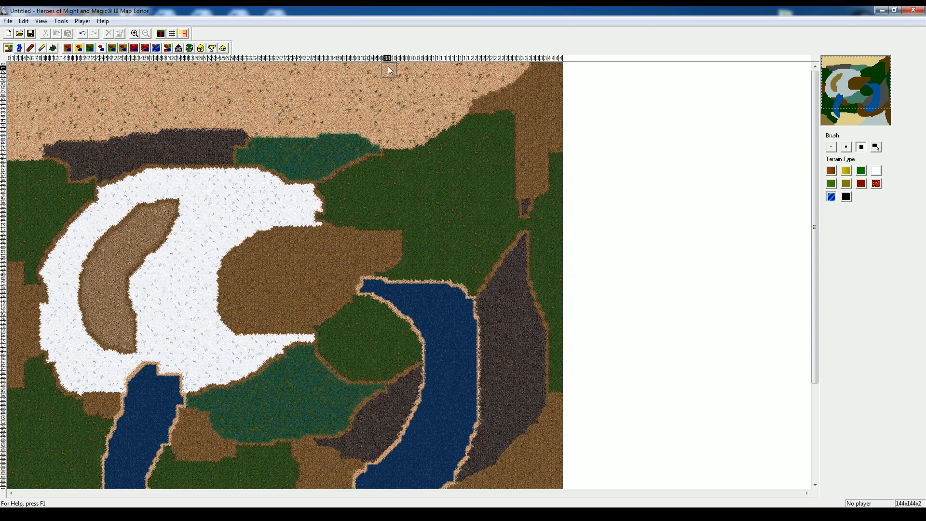
mouse_move(386, 64)
mouse_down()
mouse_move(389, 87)
mouse_move(281, 149)
mouse_move(150, 82)
mouse_move(246, 58)
mouse_move(367, 55)
mouse_move(318, 104)
mouse_move(208, 90)
mouse_move(273, 134)
mouse_move(379, 77)
mouse_move(244, 80)
mouse_move(217, 104)
mouse_move(266, 93)
mouse_move(269, 79)
mouse_move(355, 108)
mouse_move(306, 133)
mouse_up()
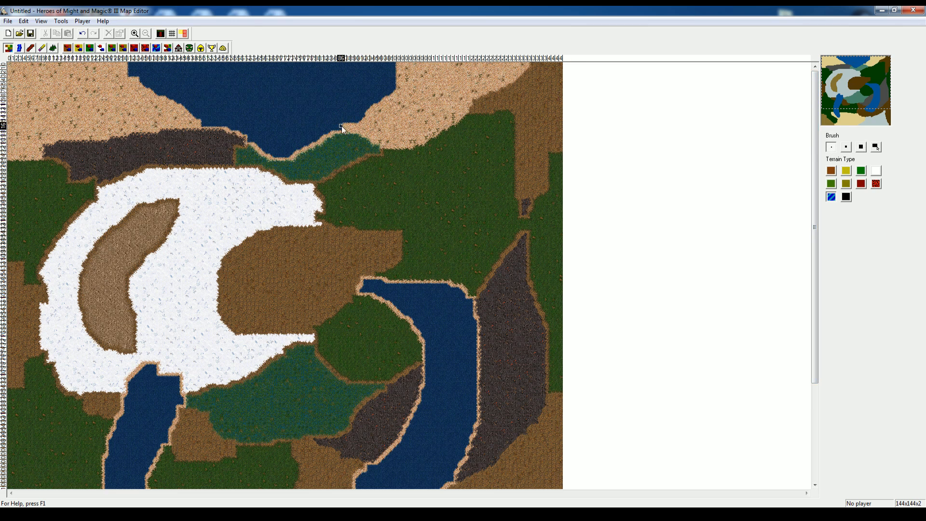
mouse_move(348, 120)
mouse_down()
mouse_move(397, 157)
mouse_move(401, 191)
mouse_move(437, 234)
mouse_move(434, 319)
mouse_up()
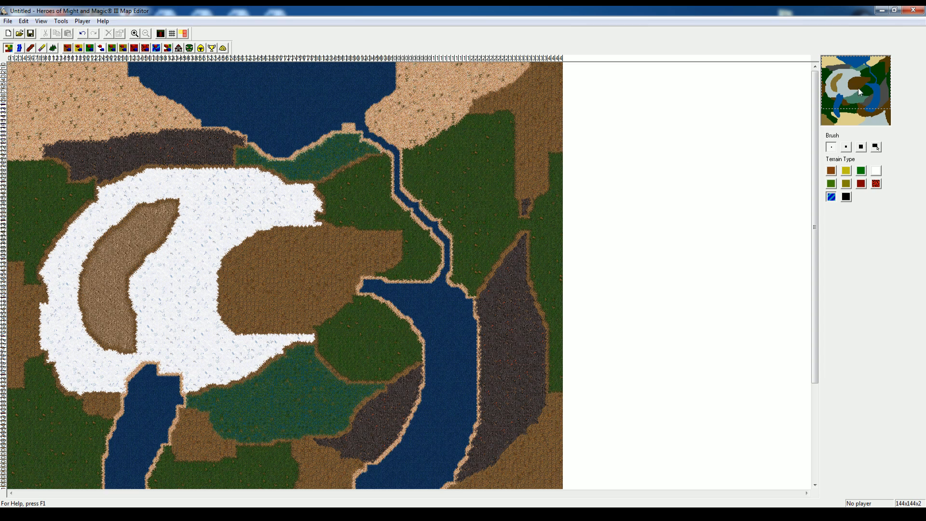
Paint a water inlet from the northwestern grass through the snow into the curved rough band
drag(861, 86, 833, 114)
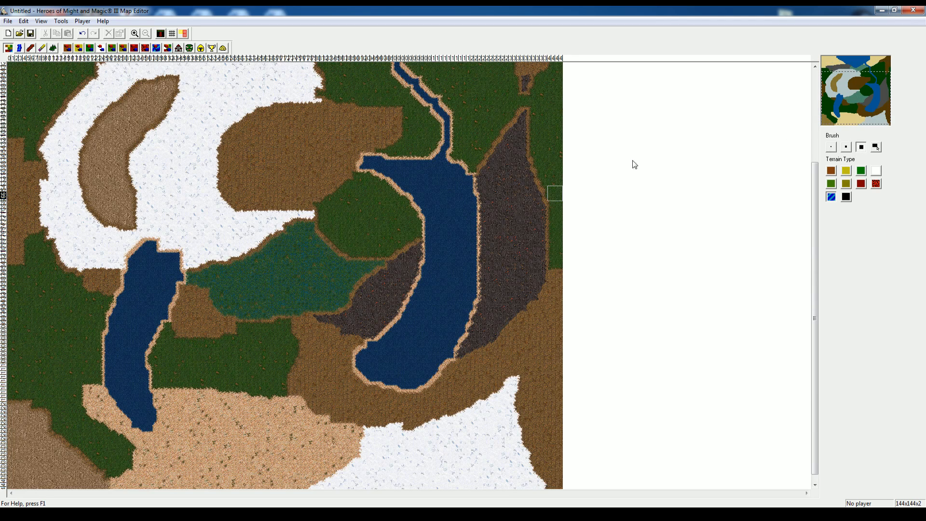
drag(864, 87, 857, 77)
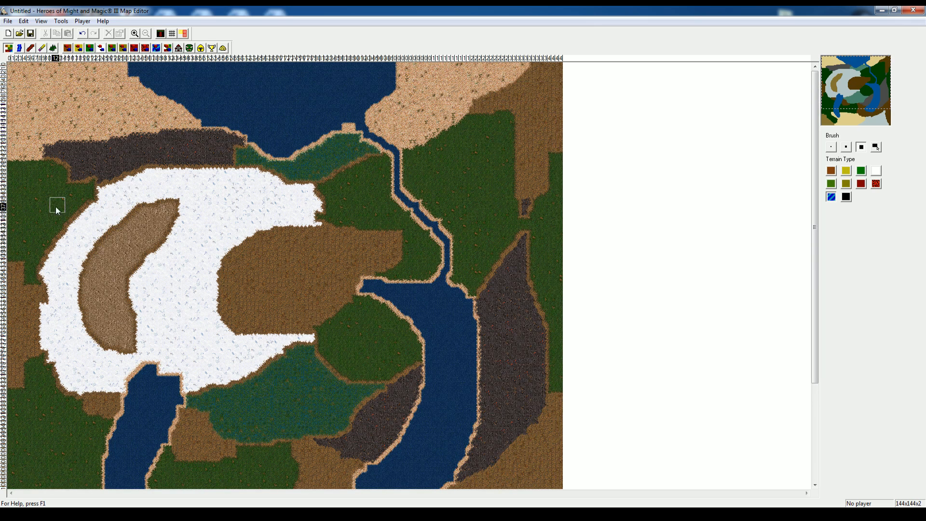
mouse_move(56, 207)
mouse_down()
mouse_move(99, 241)
mouse_move(104, 272)
mouse_move(121, 240)
mouse_up()
mouse_move(77, 217)
mouse_down()
mouse_move(94, 210)
mouse_move(116, 231)
mouse_up()
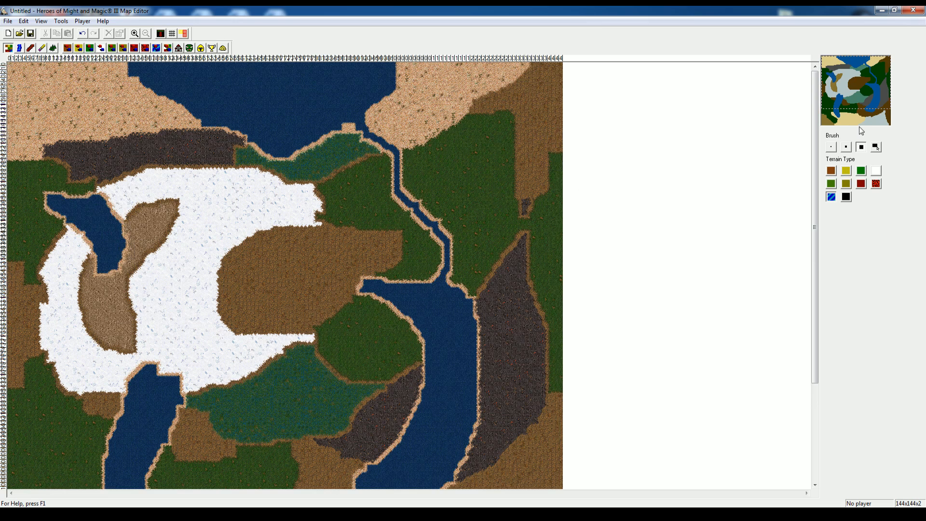
Paint a small lake between the central swamp and grass, and another between the snow and the central dirt area
click(852, 110)
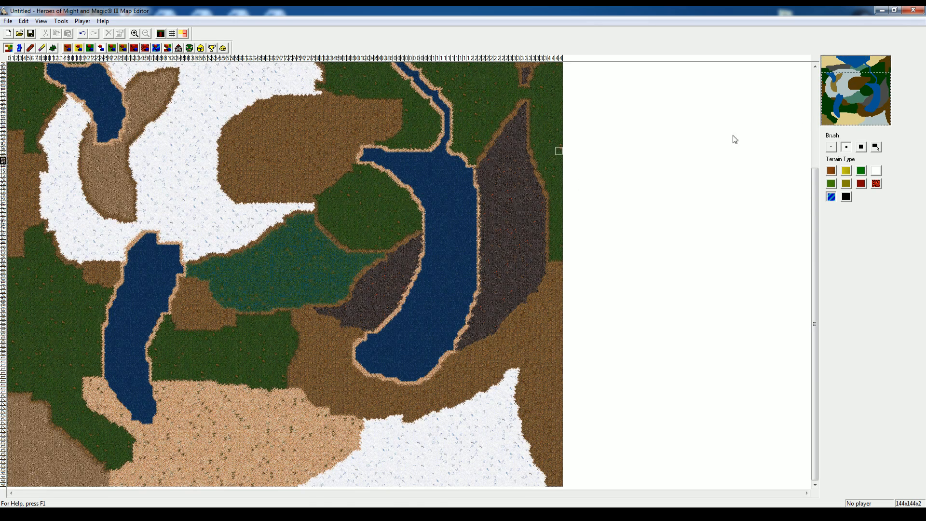
mouse_move(347, 248)
mouse_down()
mouse_move(331, 244)
mouse_move(338, 225)
mouse_move(343, 253)
mouse_up()
click(850, 61)
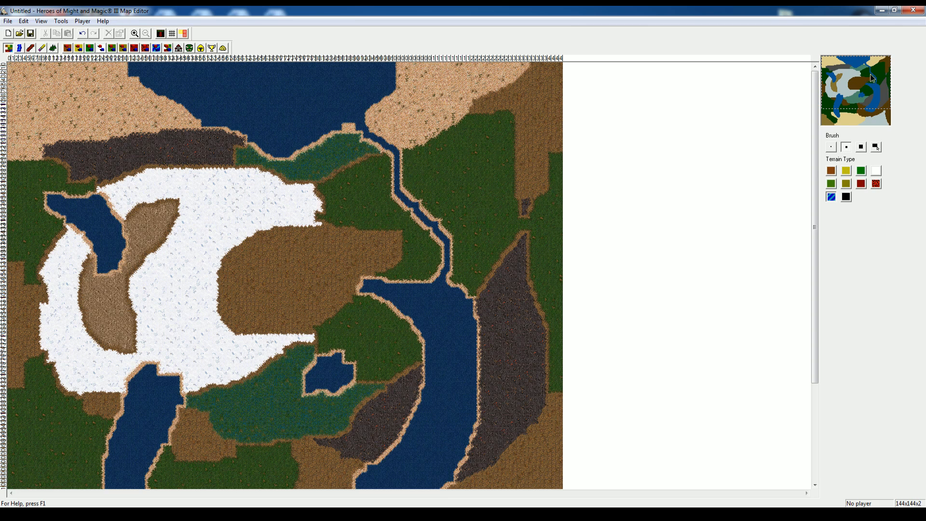
mouse_move(259, 221)
mouse_down()
mouse_move(283, 226)
mouse_move(261, 219)
mouse_move(272, 213)
mouse_move(308, 222)
mouse_up()
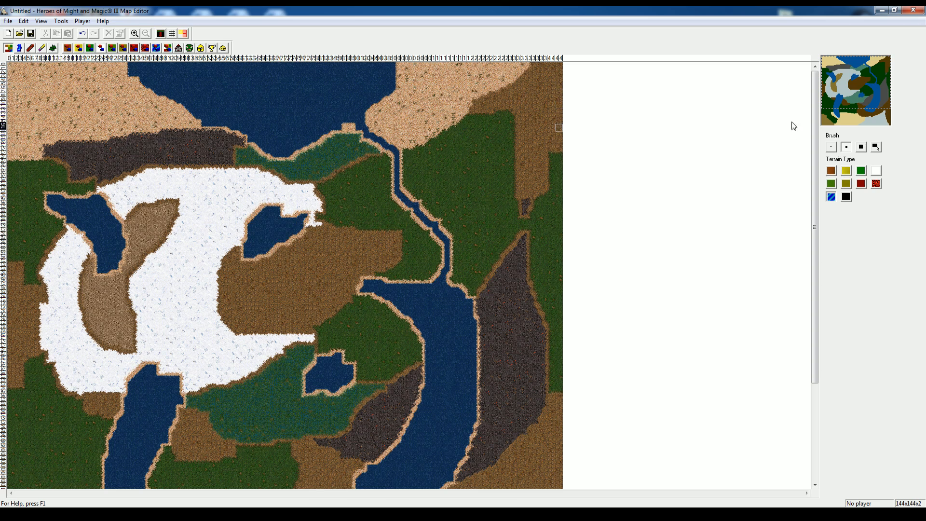
Paint small lakes on the border of the southern sand and snow and on the border of the southwestern grass and rough
click(863, 110)
mouse_move(393, 459)
mouse_down()
mouse_move(333, 453)
mouse_move(386, 449)
mouse_move(345, 443)
mouse_up()
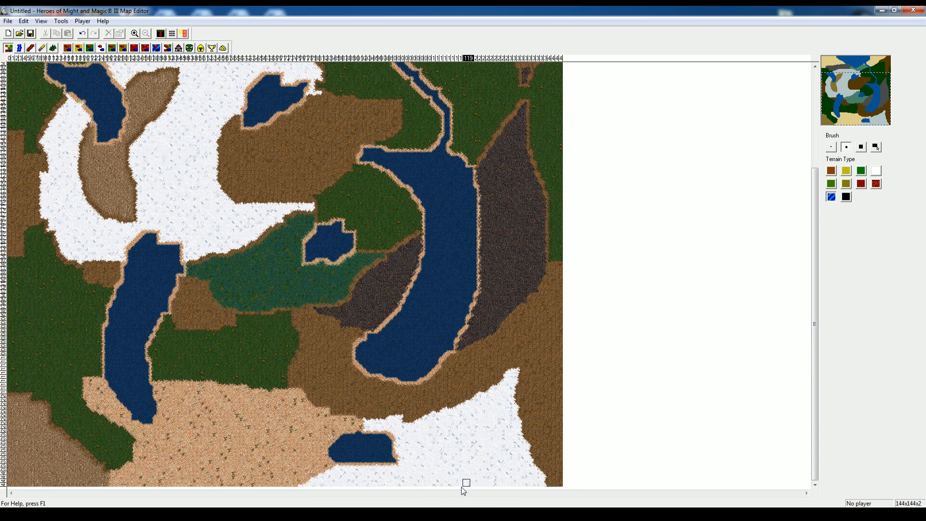
mouse_move(33, 374)
mouse_down()
mouse_move(53, 399)
mouse_move(29, 408)
mouse_move(55, 378)
mouse_move(43, 401)
mouse_move(46, 418)
mouse_move(41, 399)
mouse_up()
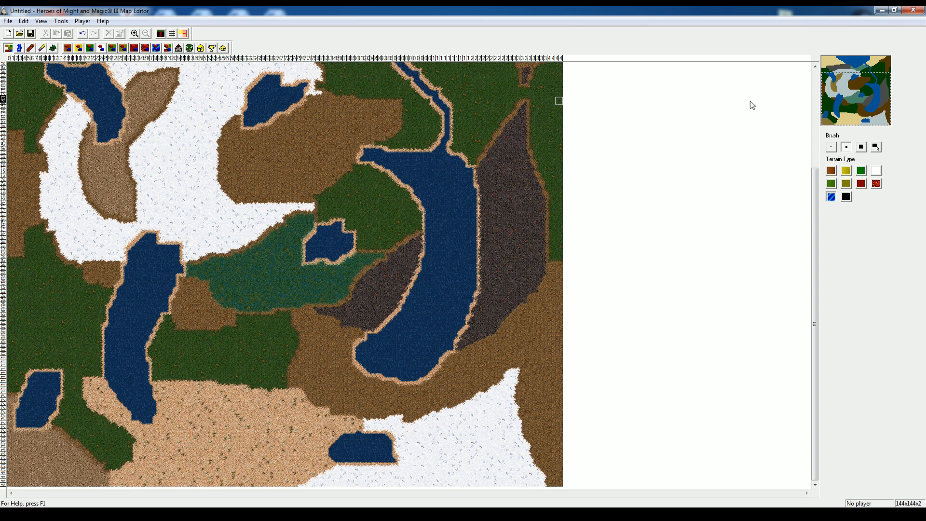
Paint a small lake between the northeastern dirt and grass, and extend the upper part of the eastern lake westward
drag(843, 87, 840, 77)
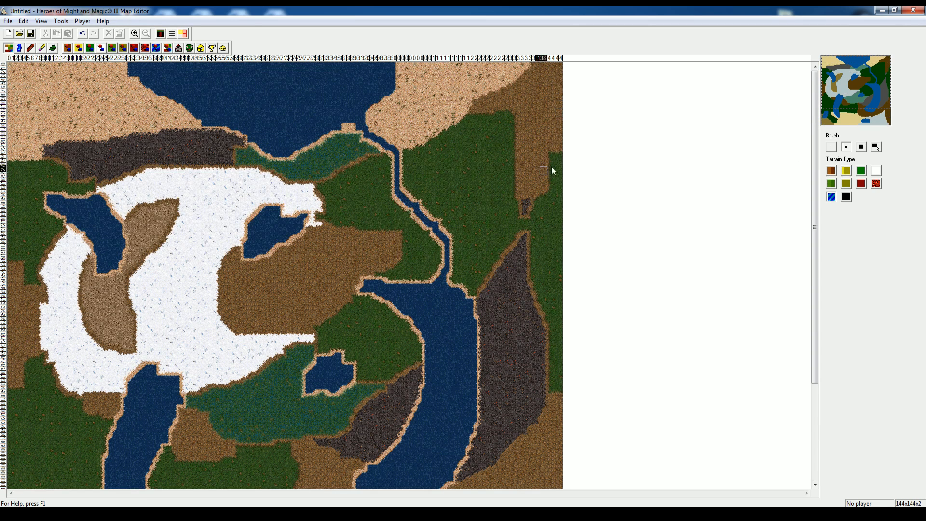
mouse_move(517, 102)
mouse_down()
mouse_move(515, 136)
mouse_move(504, 125)
mouse_move(523, 133)
mouse_move(501, 129)
mouse_move(536, 111)
mouse_move(516, 124)
mouse_move(528, 126)
mouse_up()
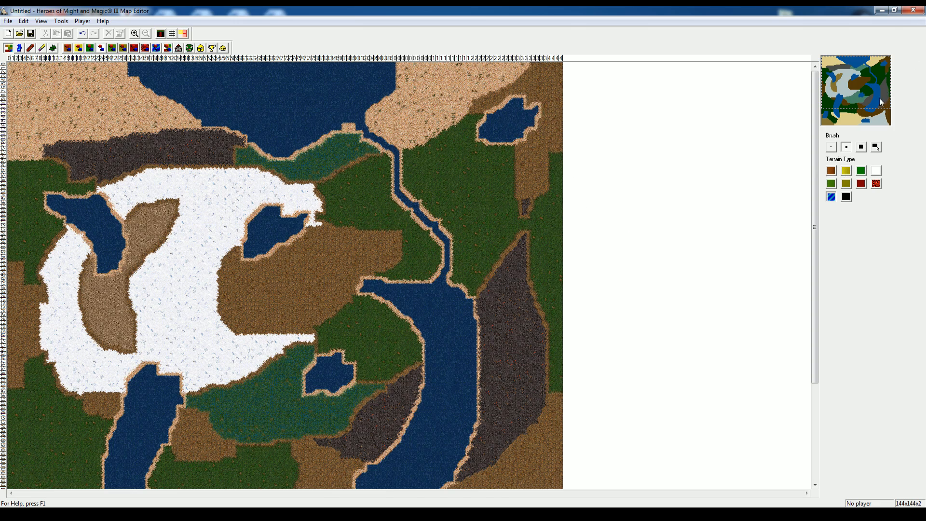
drag(879, 98, 816, 79)
drag(882, 89, 855, 114)
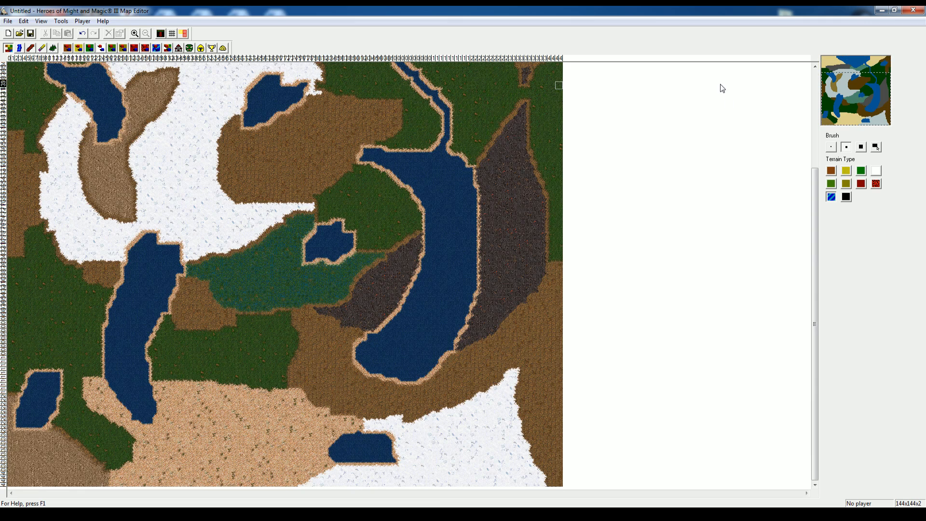
drag(848, 110, 846, 90)
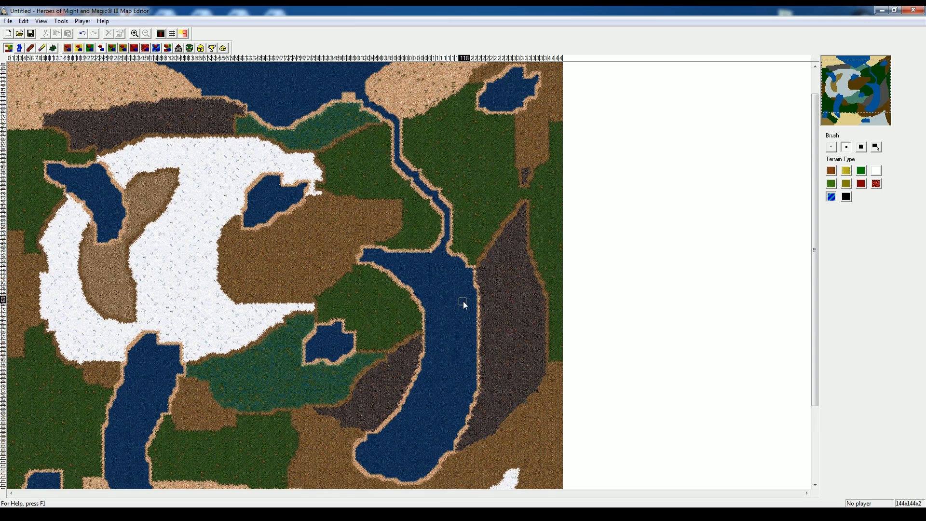
mouse_move(376, 300)
mouse_down()
mouse_move(405, 295)
mouse_move(396, 293)
mouse_up()
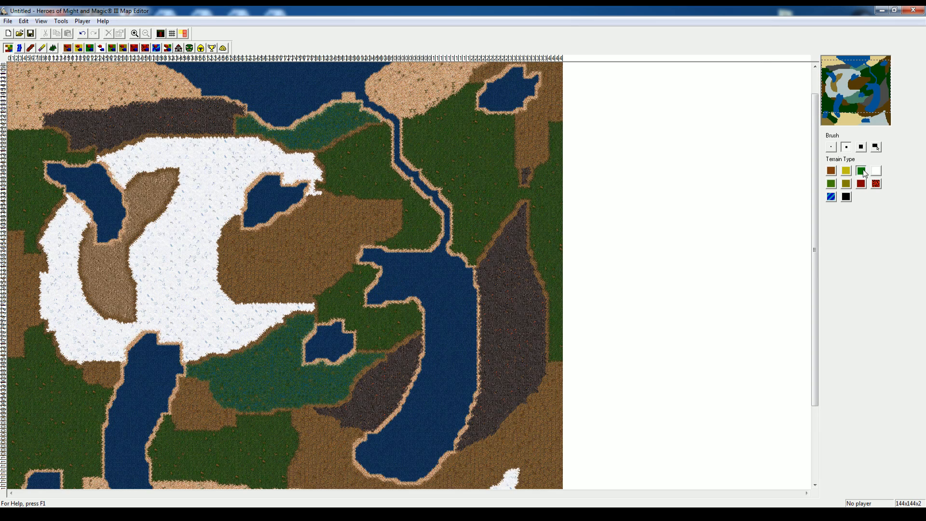
Paint three grass islands spaced along the eastern lake, widening the northernmost one
mouse_move(426, 425)
mouse_down()
mouse_move(438, 405)
mouse_move(431, 428)
mouse_up()
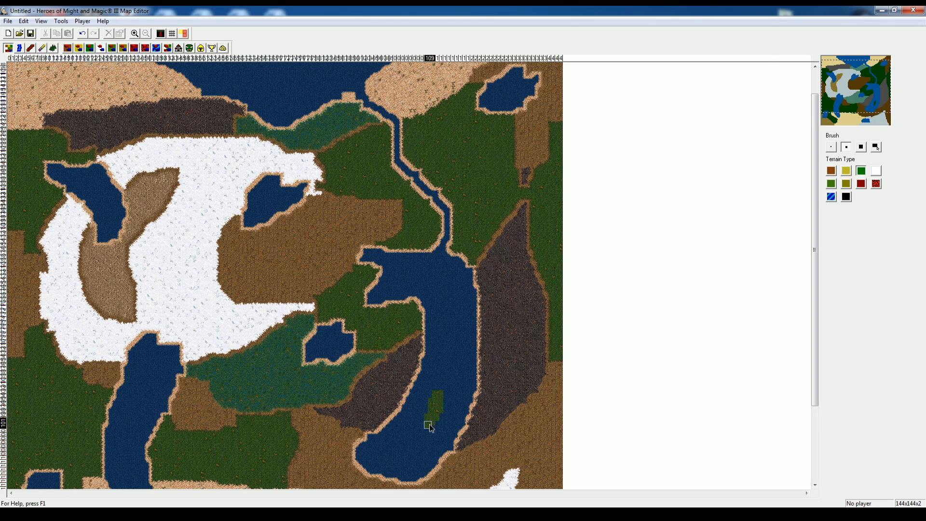
mouse_move(438, 295)
mouse_down()
mouse_move(411, 268)
mouse_move(447, 297)
mouse_up()
mouse_move(452, 350)
mouse_down()
mouse_move(450, 332)
mouse_move(451, 355)
mouse_up()
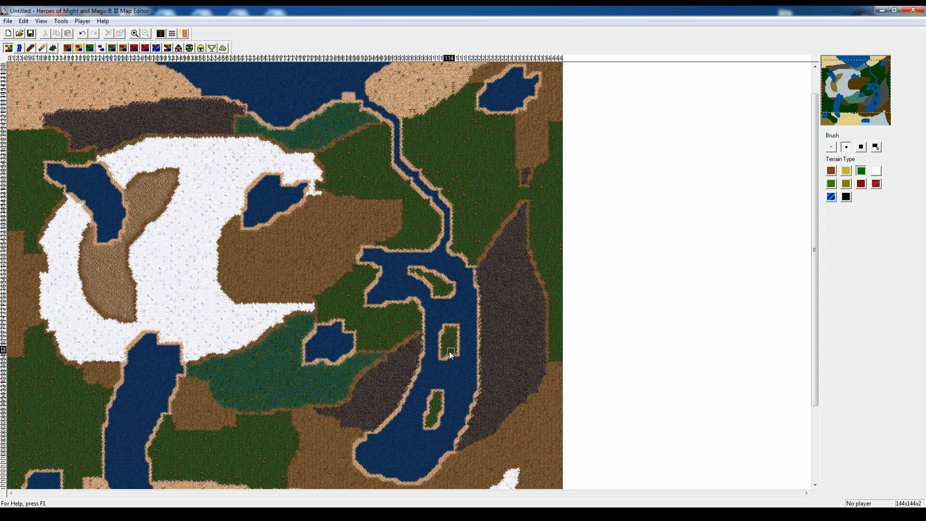
drag(413, 277, 448, 272)
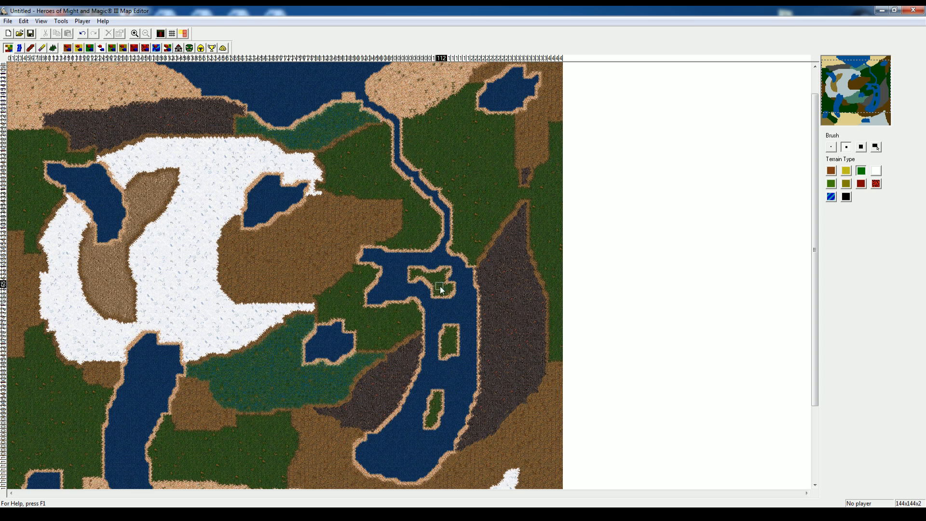
click(863, 59)
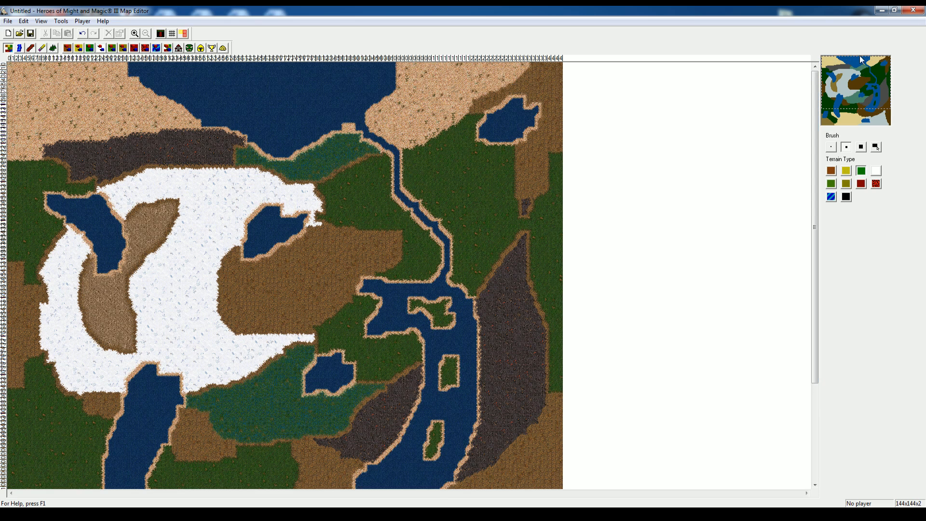
Paint a grass island in the large northern lake and two small grass islands in the southwestern lake
mouse_move(318, 83)
mouse_down()
mouse_move(308, 103)
mouse_move(316, 83)
mouse_move(292, 88)
mouse_move(309, 94)
mouse_up()
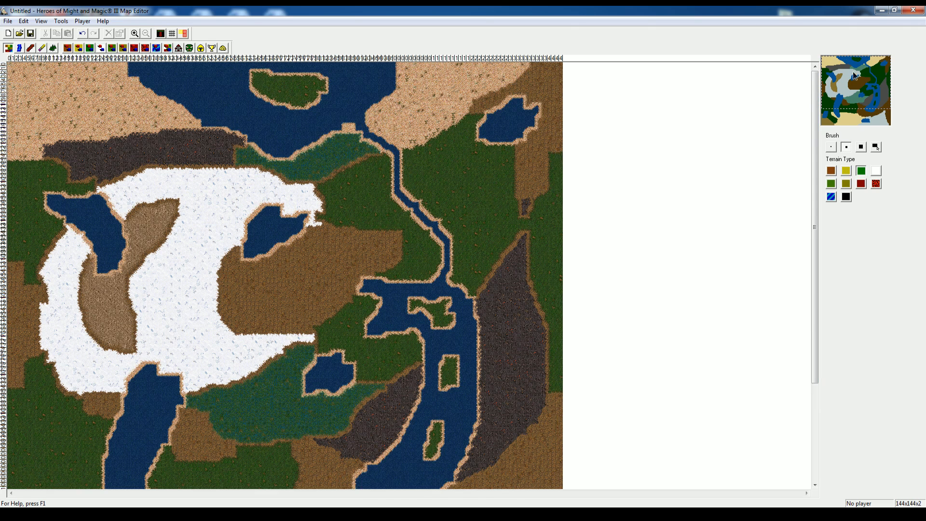
click(853, 76)
drag(153, 267, 157, 278)
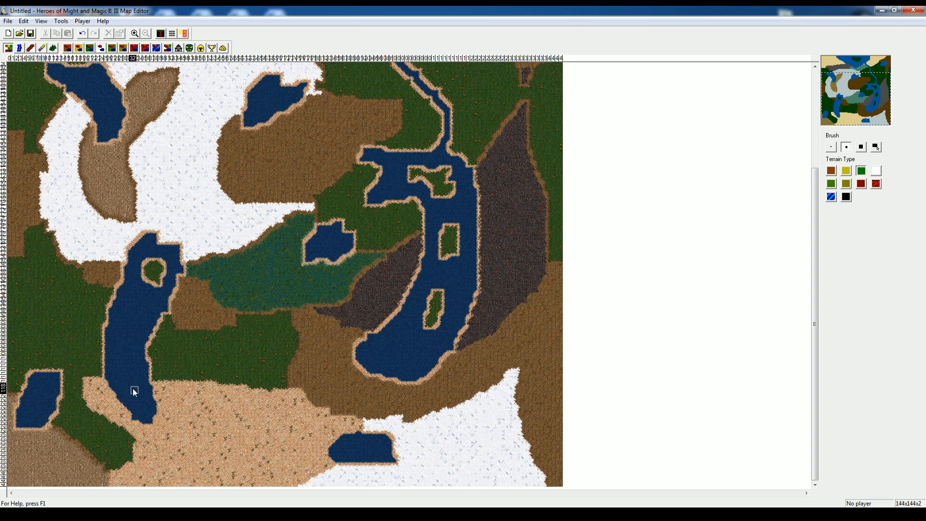
drag(135, 392, 126, 372)
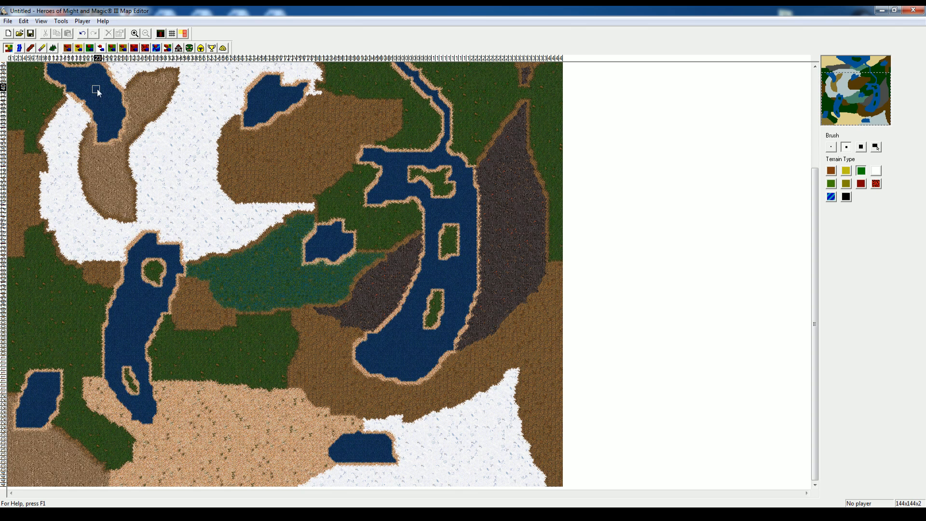
Fill obstacles along the northwestern sand's southern border and around the edges of the northern lava region
click(855, 72)
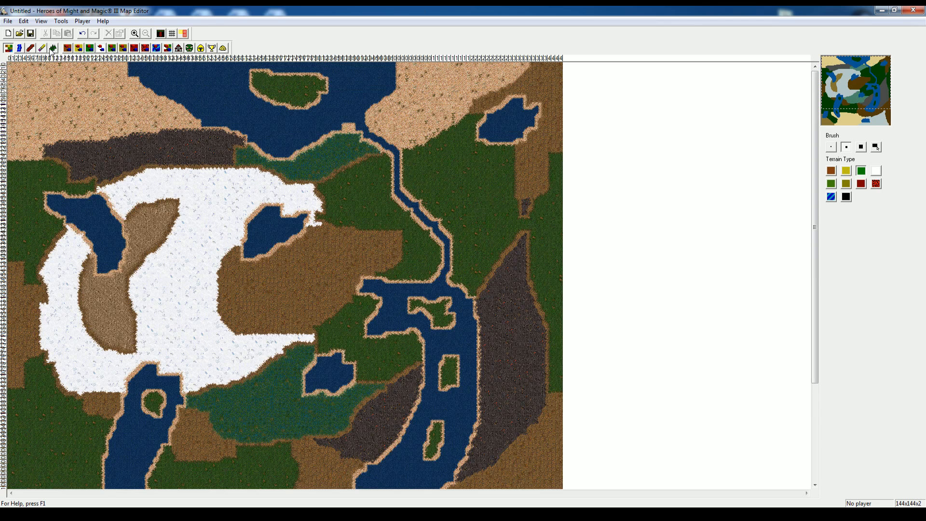
click(53, 49)
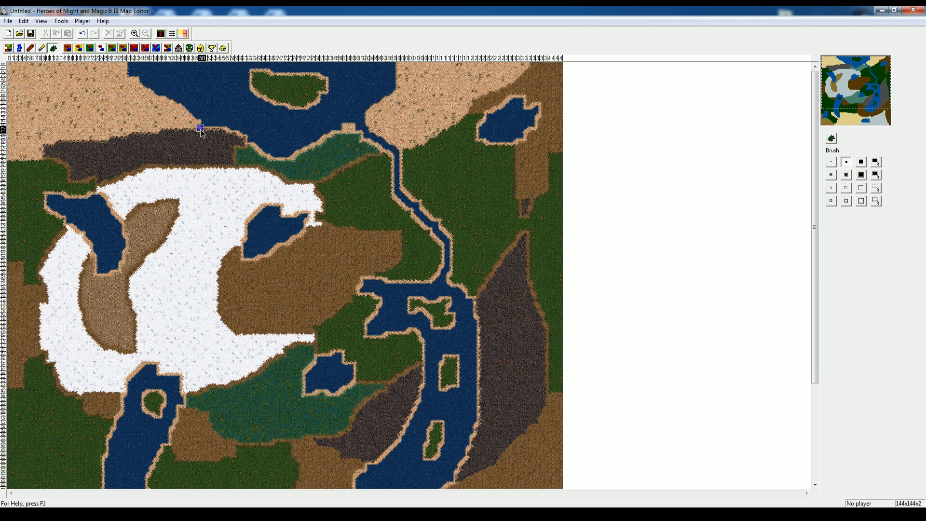
drag(200, 129, 9, 163)
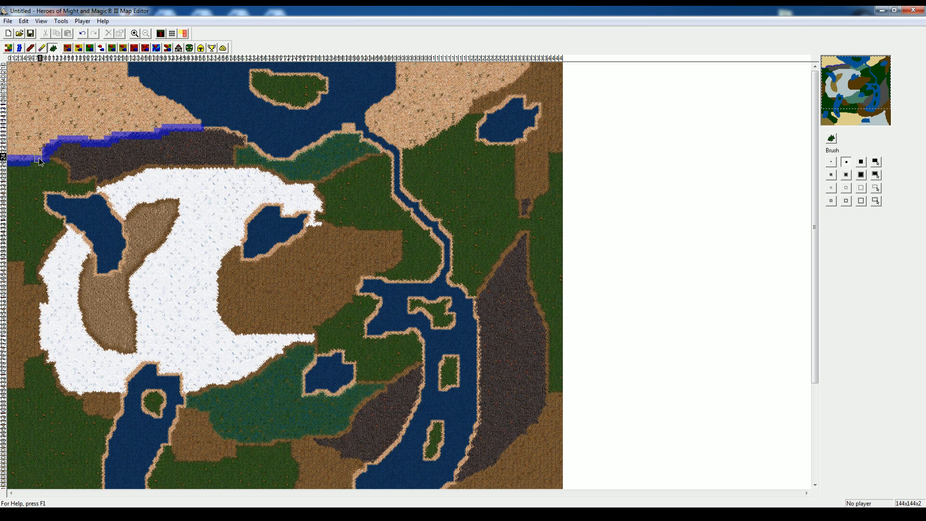
click(832, 139)
drag(52, 161, 96, 188)
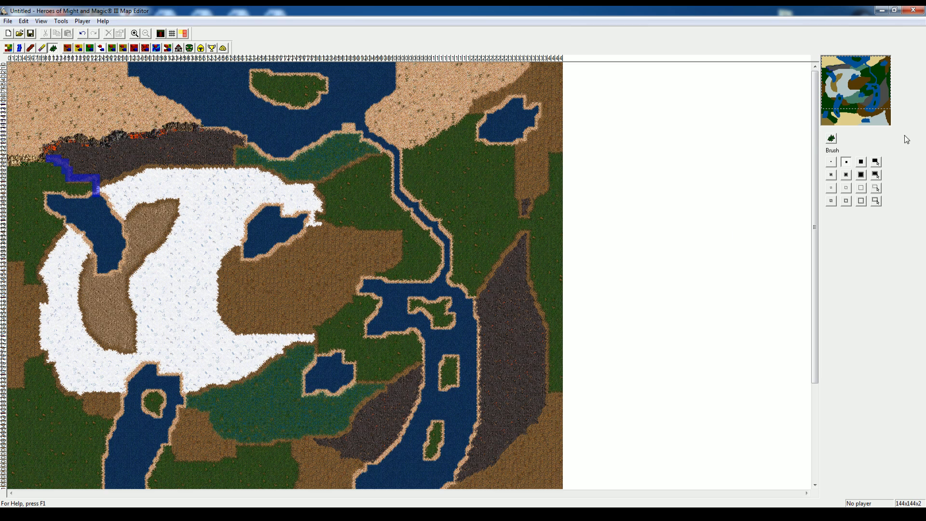
click(831, 140)
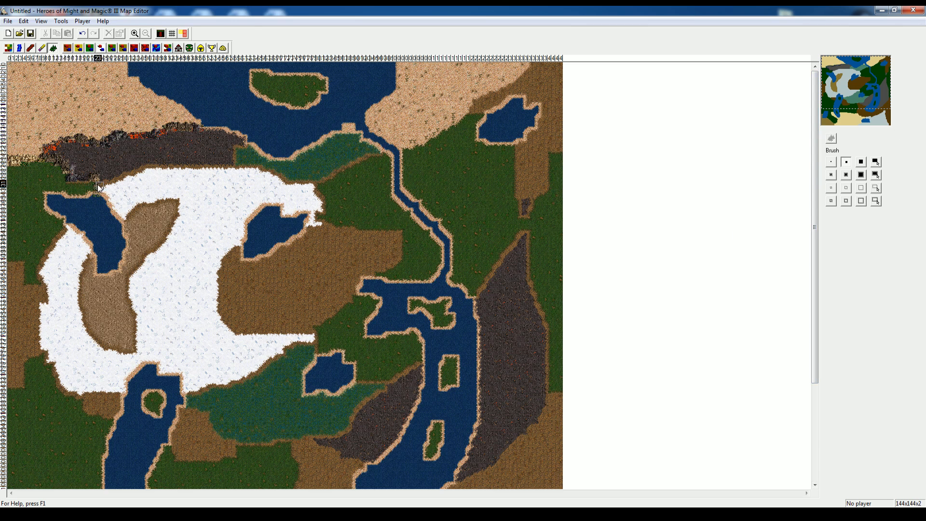
mouse_move(98, 187)
mouse_down()
mouse_move(150, 168)
mouse_move(230, 171)
mouse_move(246, 145)
mouse_move(252, 157)
mouse_up()
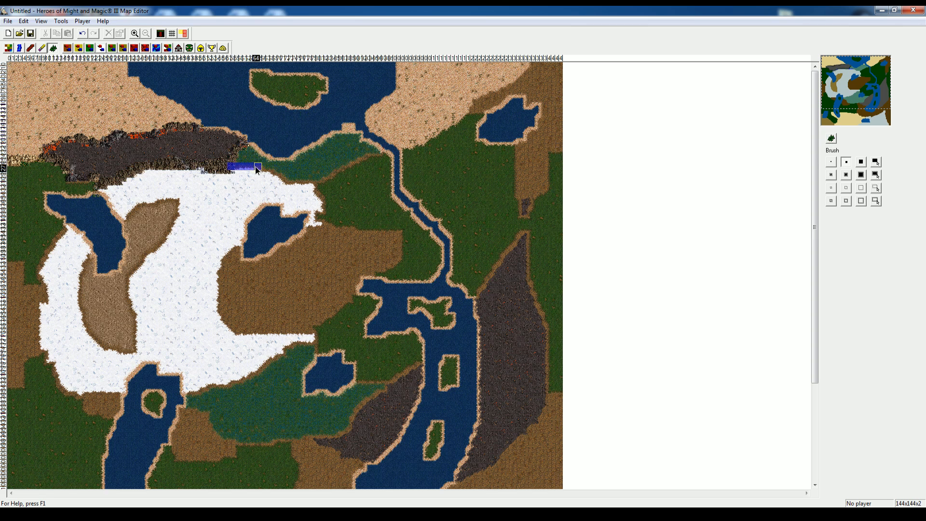
Fill obstacles along the northern swamp's southern border and around the snow's northeastern tip
mouse_move(272, 175)
mouse_down()
mouse_move(309, 185)
mouse_move(383, 150)
mouse_move(792, 153)
mouse_up()
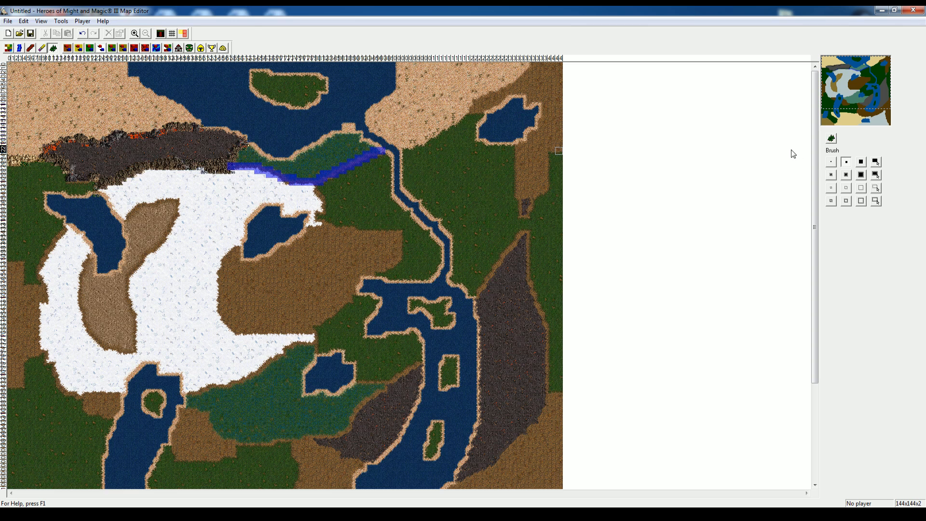
click(832, 141)
mouse_move(311, 180)
mouse_down()
mouse_move(329, 212)
mouse_move(310, 231)
mouse_move(819, 161)
mouse_up()
click(832, 139)
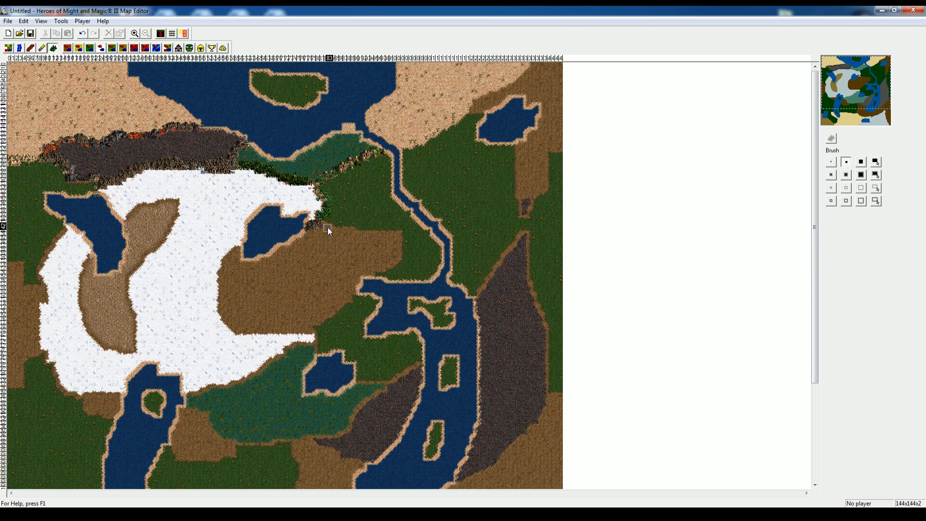
Fill obstacles around the central dirt area along its borders with the grass and the snow
mouse_move(328, 223)
mouse_down()
mouse_move(403, 235)
mouse_move(401, 258)
mouse_move(379, 278)
mouse_up()
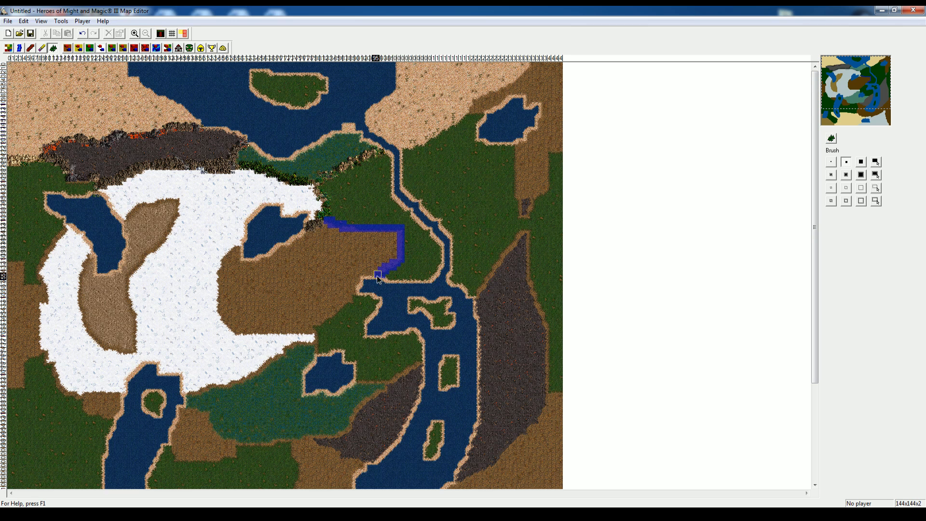
click(831, 142)
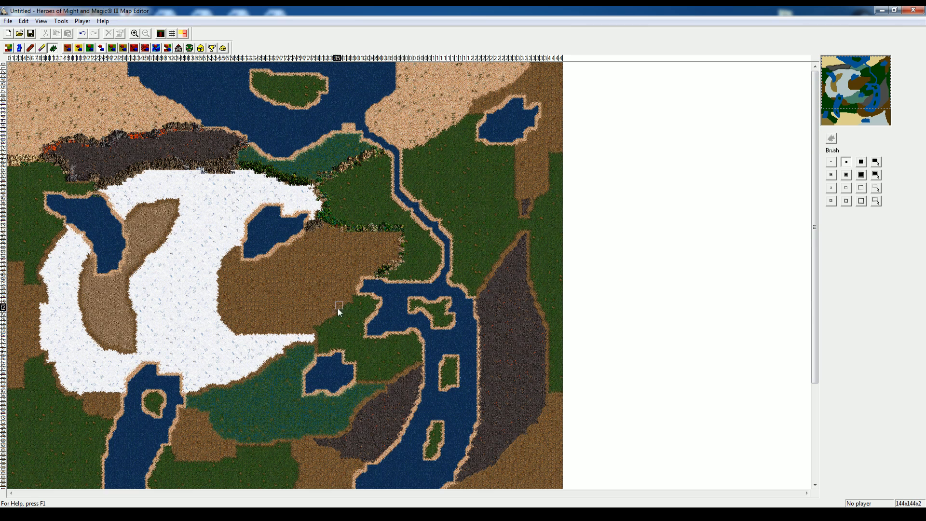
mouse_move(362, 293)
mouse_down()
mouse_move(320, 333)
mouse_move(316, 355)
mouse_up()
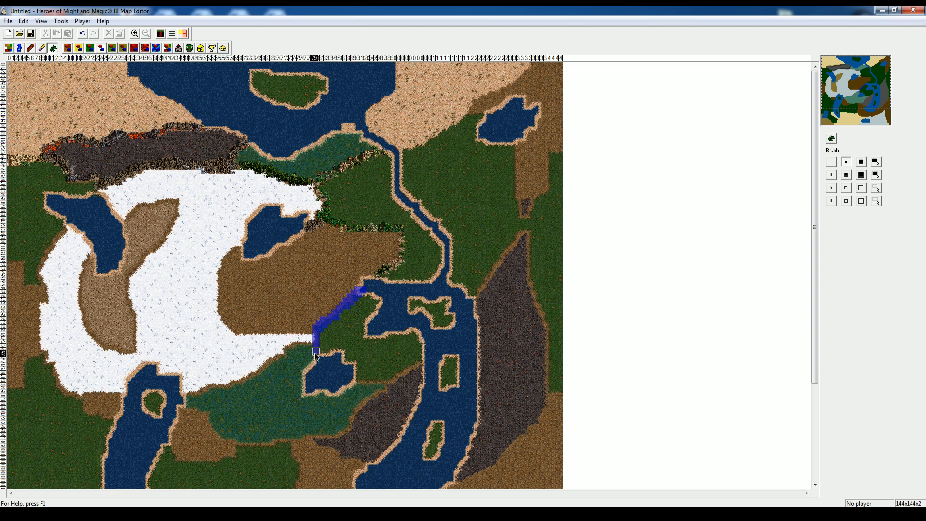
click(833, 140)
drag(317, 337, 295, 339)
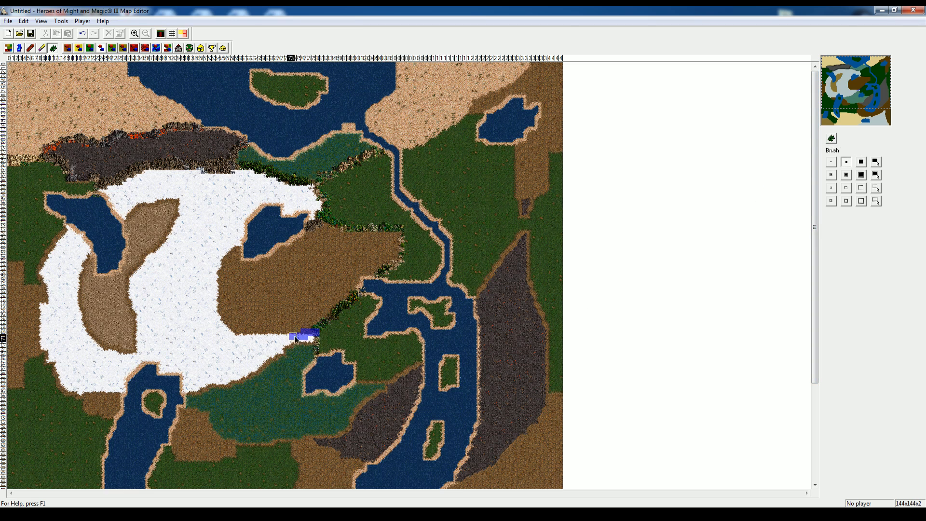
mouse_move(238, 332)
mouse_down()
mouse_move(215, 298)
mouse_move(218, 274)
mouse_move(239, 246)
mouse_up()
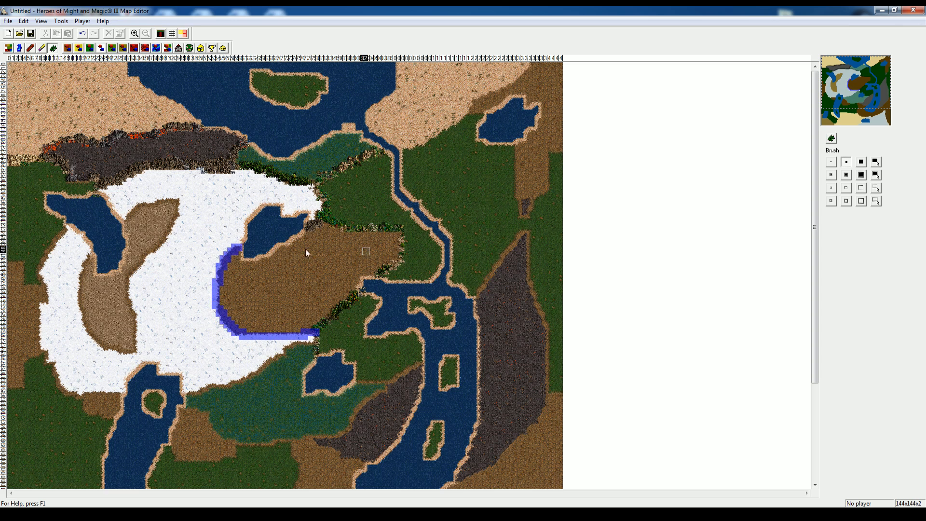
click(836, 142)
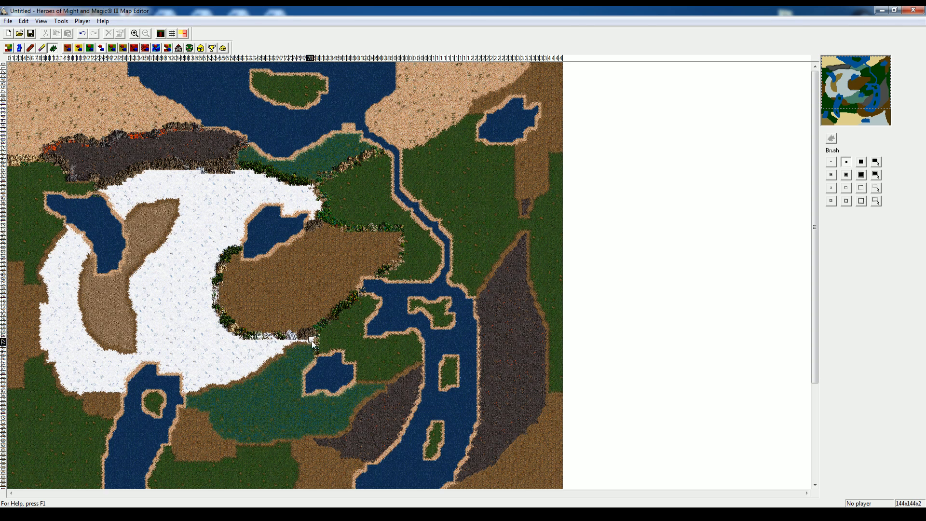
Fill obstacles around the central swamp along the snow, dirt, grass and lava, and along the small lava region's northern edge
drag(283, 356, 188, 396)
click(831, 138)
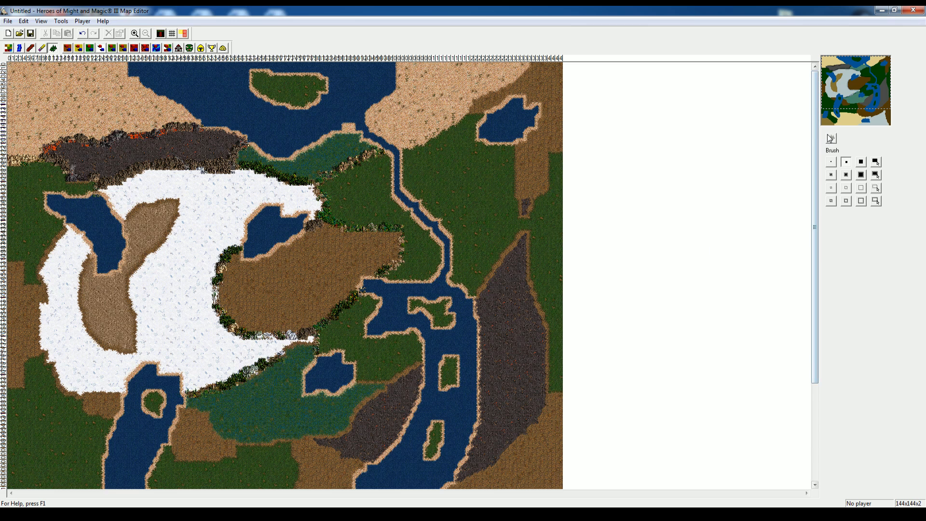
mouse_move(183, 407)
mouse_down()
mouse_move(238, 441)
mouse_move(324, 439)
mouse_move(351, 428)
mouse_move(425, 364)
mouse_move(355, 383)
mouse_up()
click(831, 139)
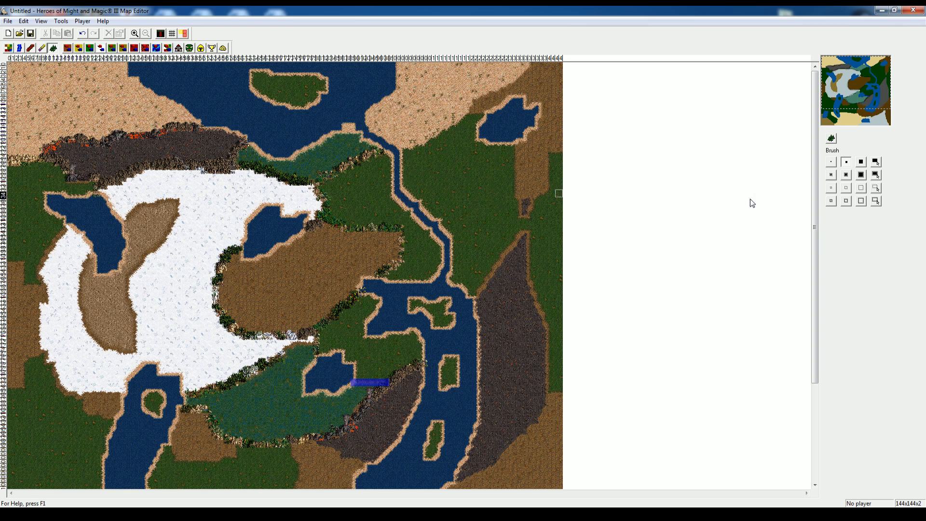
click(832, 140)
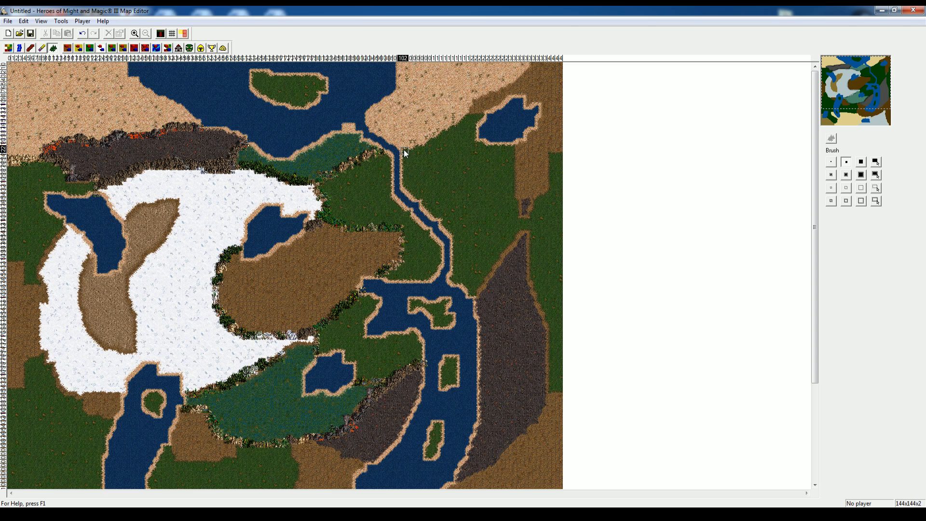
Fill obstacles along the northeastern sand's border and along the northeastern dirt's borders with the grass
drag(404, 150, 537, 70)
click(827, 139)
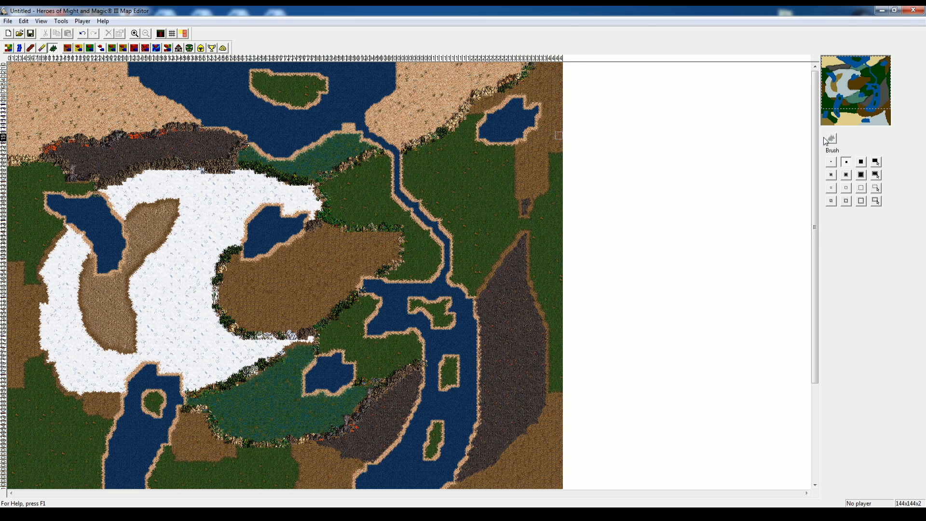
drag(486, 114, 464, 113)
click(831, 139)
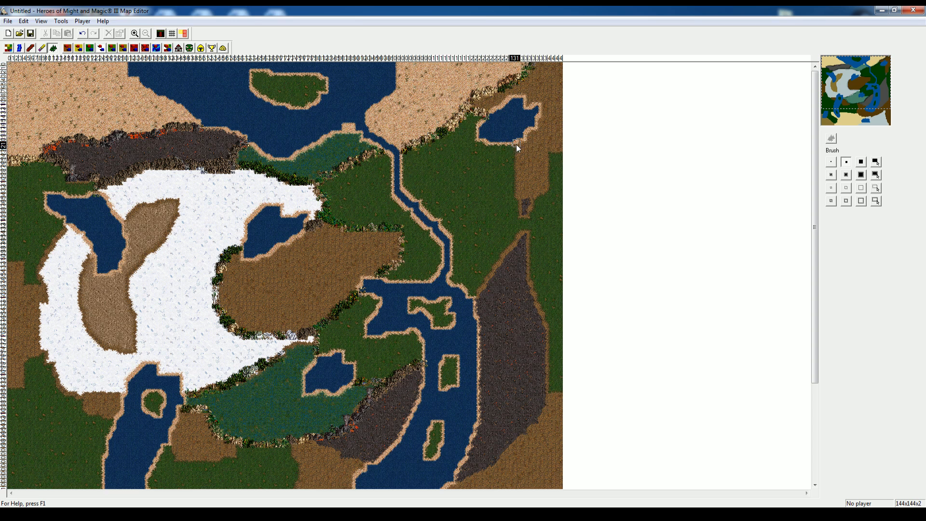
mouse_move(513, 149)
mouse_down()
mouse_move(520, 216)
mouse_move(563, 154)
mouse_up()
click(830, 139)
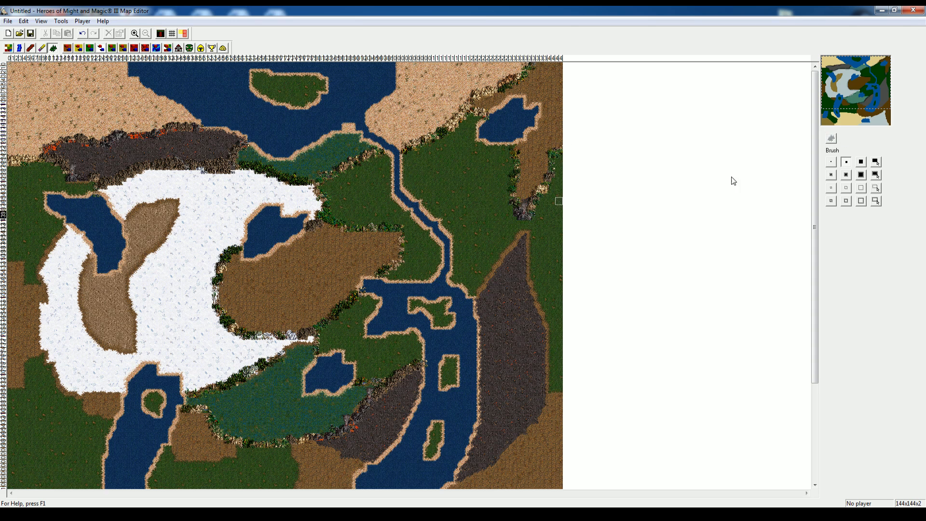
Fill obstacles around the eastern lava region along its borders with the grass and the southeastern dirt
mouse_move(560, 396)
mouse_down()
mouse_move(540, 386)
mouse_move(546, 333)
mouse_move(529, 238)
mouse_move(472, 299)
mouse_up()
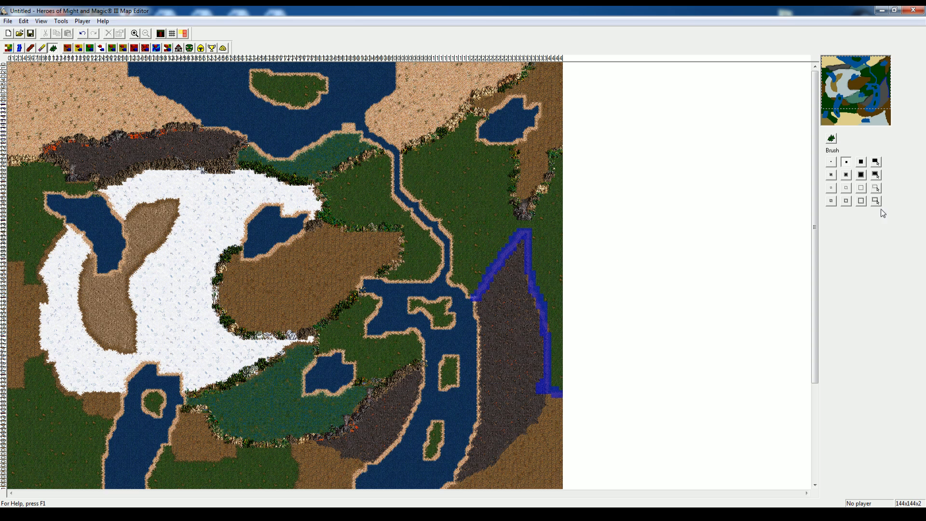
click(832, 140)
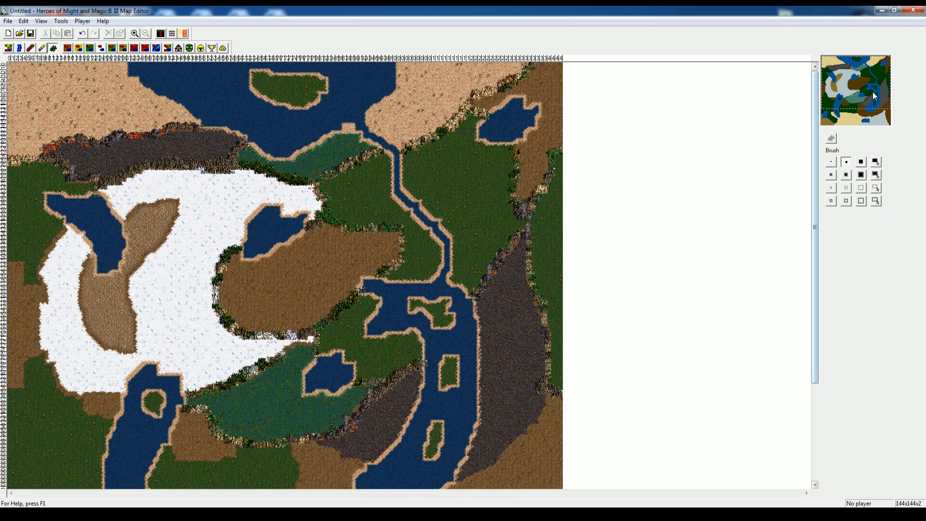
drag(873, 92, 877, 109)
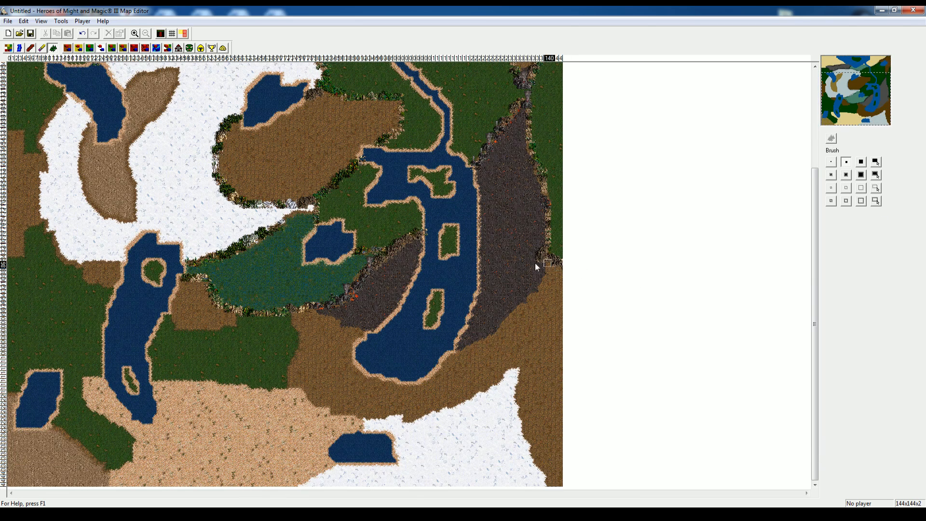
mouse_move(543, 263)
mouse_down()
mouse_move(544, 285)
mouse_move(493, 330)
mouse_up()
mouse_move(470, 344)
mouse_down()
mouse_move(457, 349)
mouse_move(811, 168)
mouse_up()
click(831, 139)
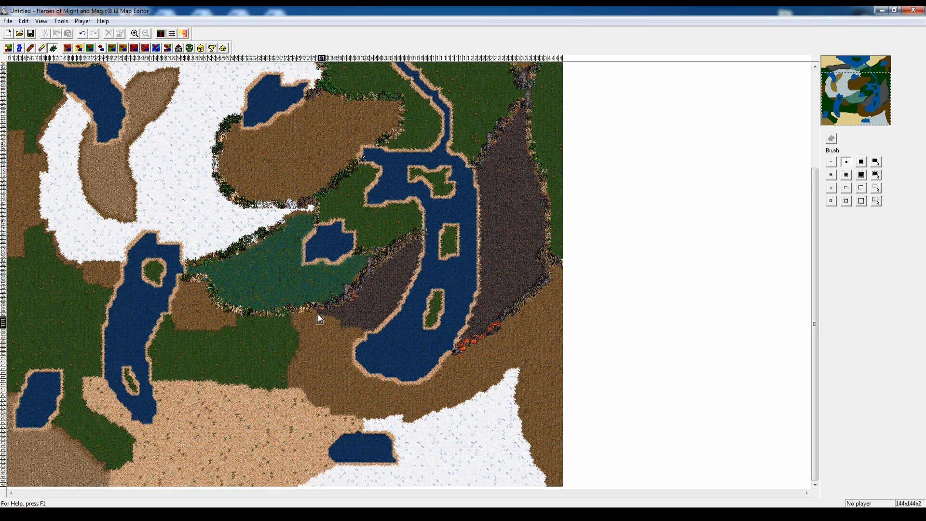
Fill obstacles along the small lava region's southern edge, the southern grass's dirt and sand borders, and below the small dirt patch
mouse_move(366, 330)
mouse_down()
mouse_move(313, 309)
mouse_move(295, 333)
mouse_move(289, 388)
mouse_move(155, 380)
mouse_up()
click(831, 139)
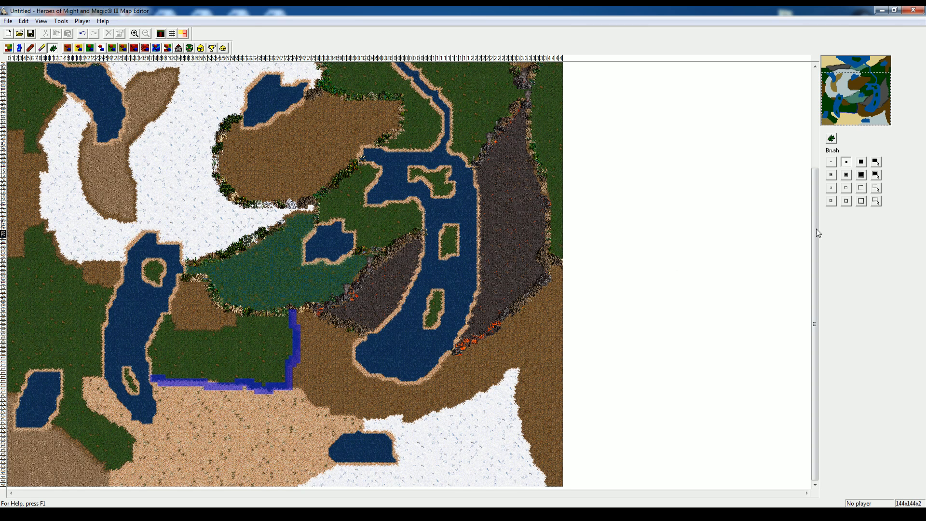
click(835, 139)
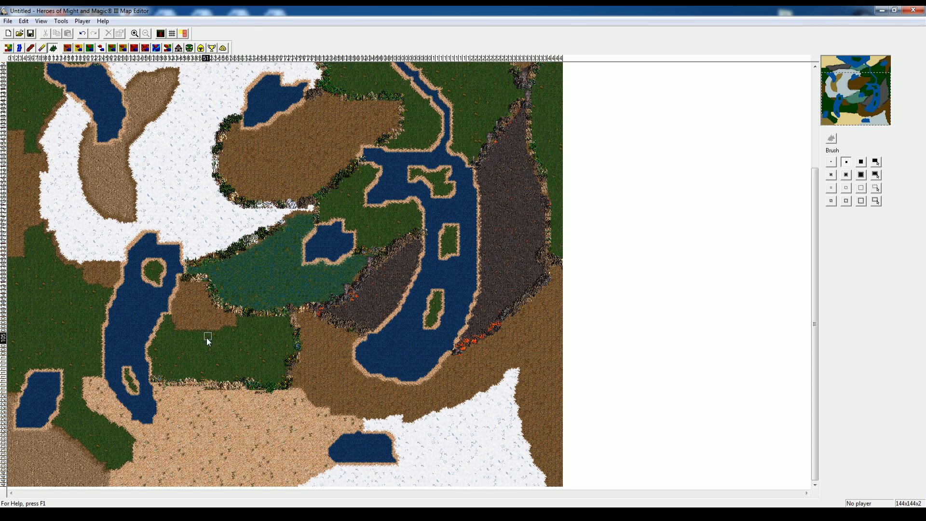
mouse_move(235, 313)
mouse_down()
mouse_move(204, 336)
mouse_move(171, 332)
mouse_move(169, 309)
mouse_up()
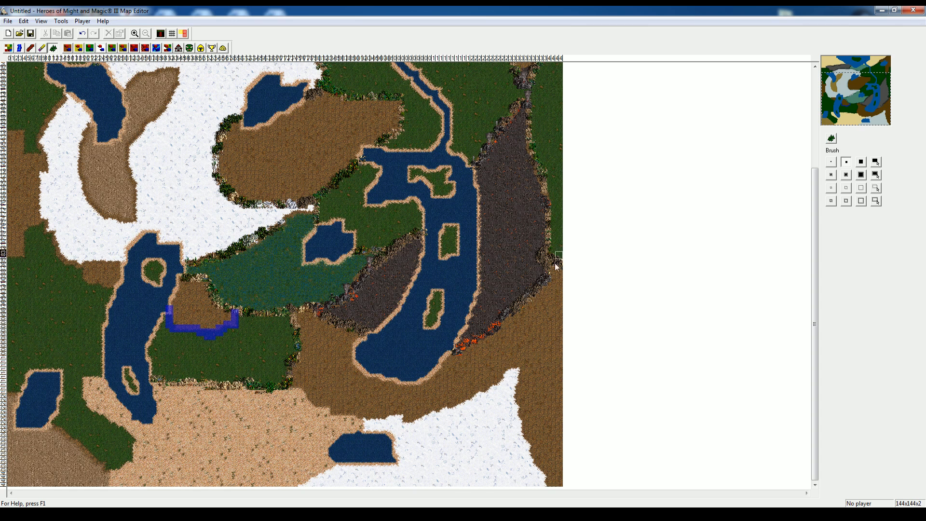
click(830, 139)
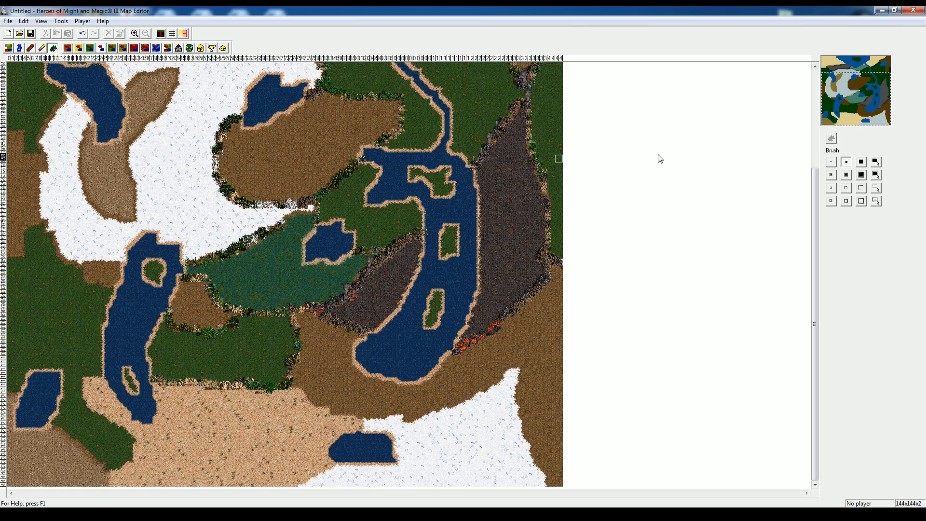
Fill obstacles along the southwestern grass's northern border and along the western dirt's northern border with the grass
mouse_move(115, 286)
mouse_down()
mouse_move(85, 286)
mouse_move(40, 218)
mouse_move(12, 261)
mouse_up()
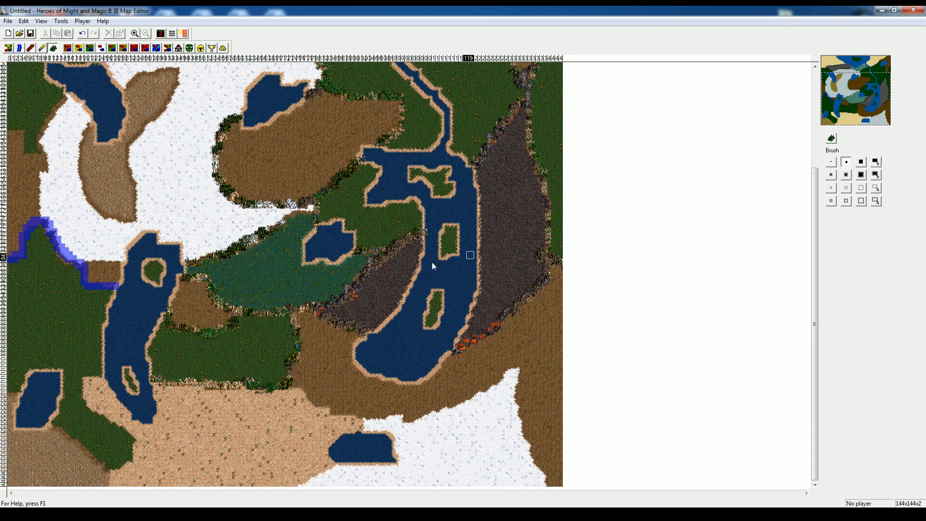
click(833, 139)
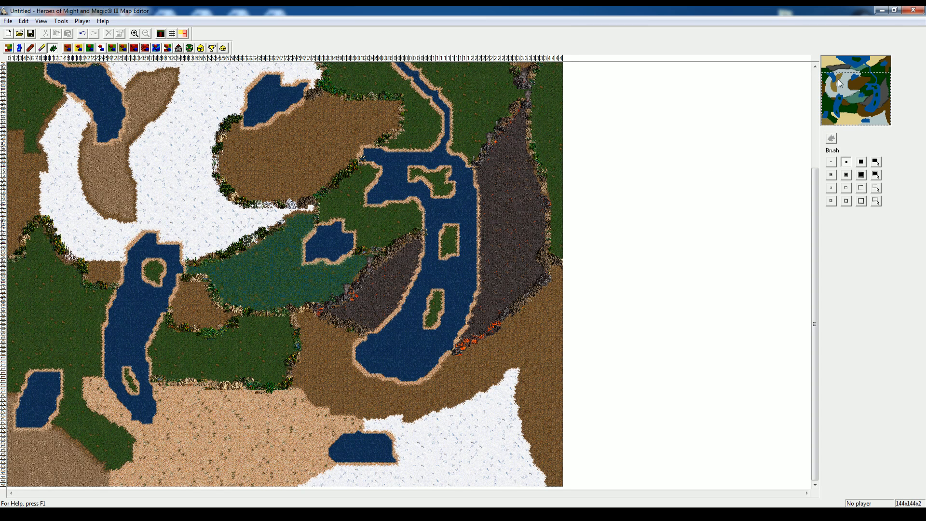
click(836, 82)
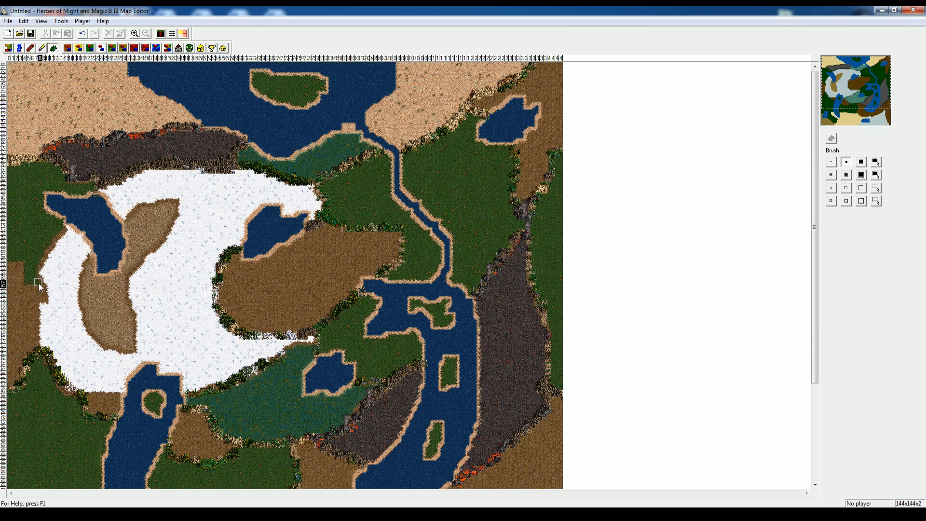
mouse_move(40, 287)
mouse_down()
mouse_move(24, 266)
mouse_move(4, 263)
mouse_up()
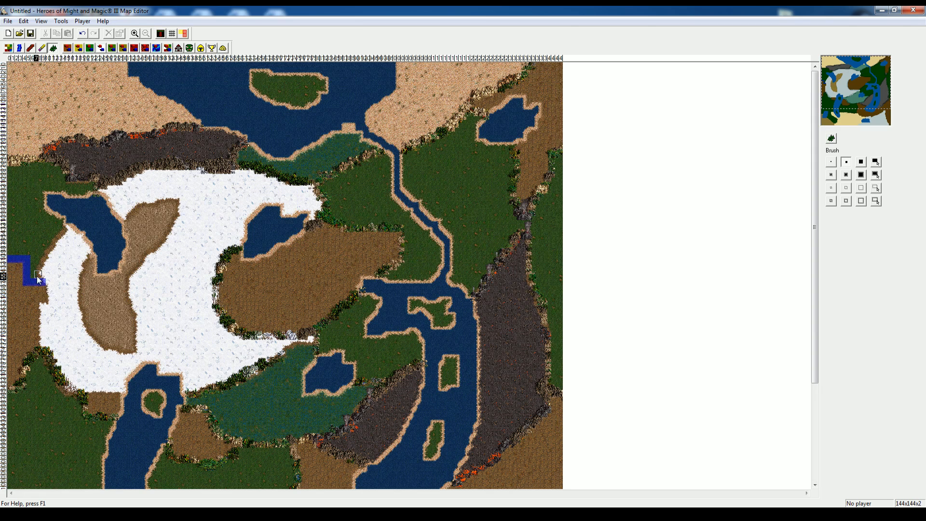
click(831, 138)
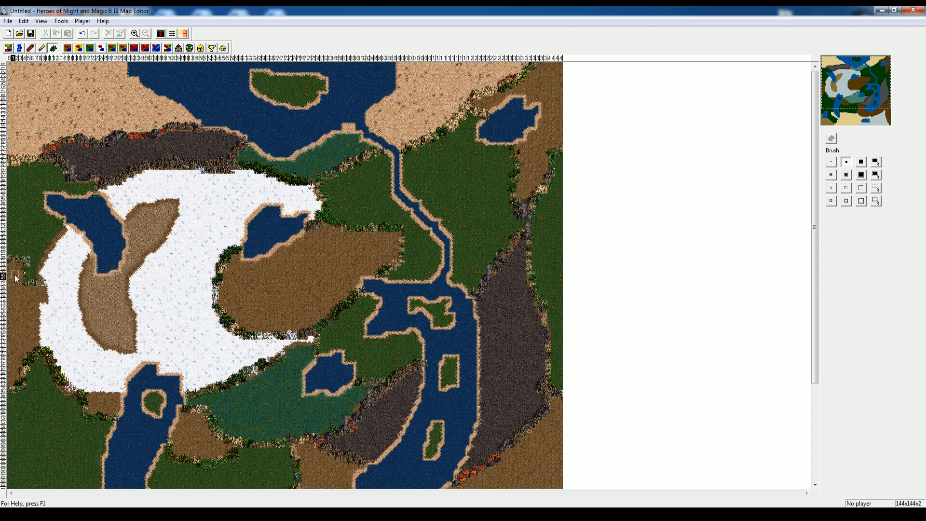
Fill obstacles along the snow's western border with the grass and around the rough strip inside the snow
click(47, 280)
drag(46, 269, 72, 225)
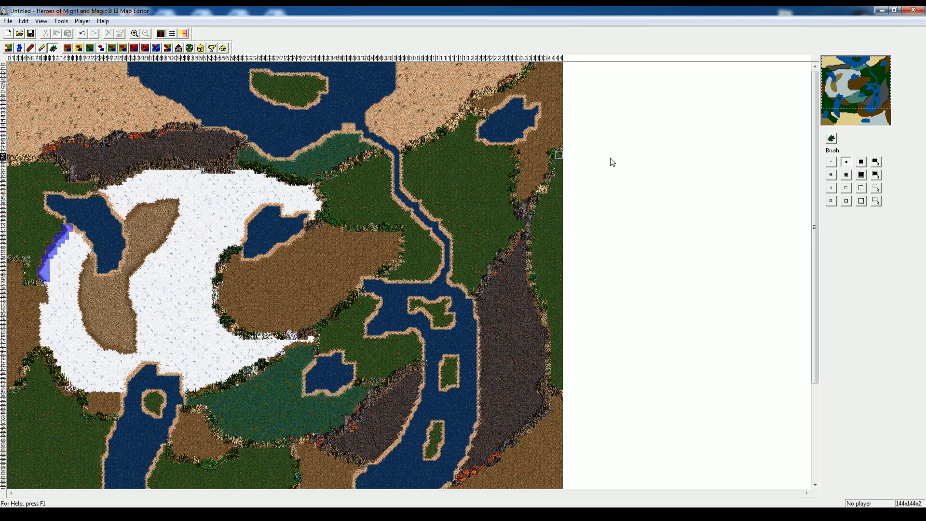
click(831, 138)
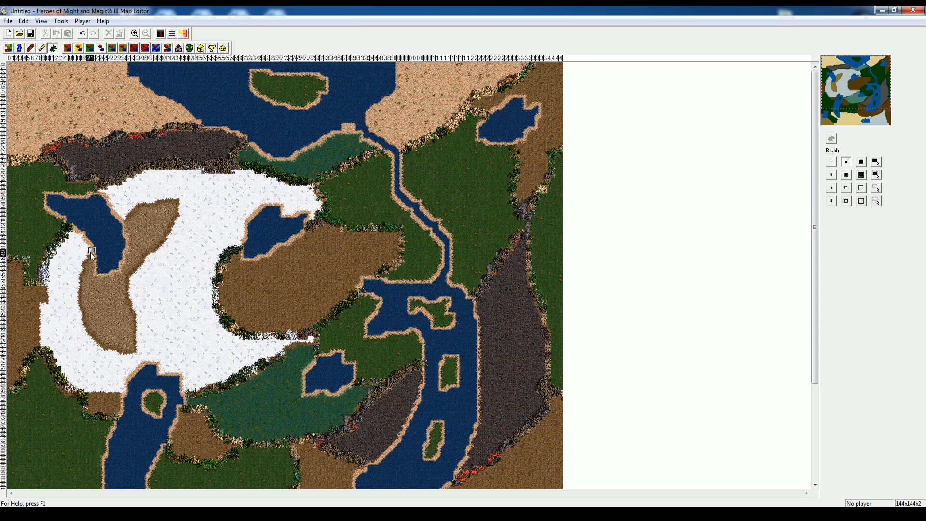
mouse_move(92, 255)
mouse_down()
mouse_move(80, 292)
mouse_move(89, 332)
mouse_move(136, 351)
mouse_move(135, 270)
mouse_move(180, 207)
mouse_move(166, 198)
mouse_move(127, 221)
mouse_up()
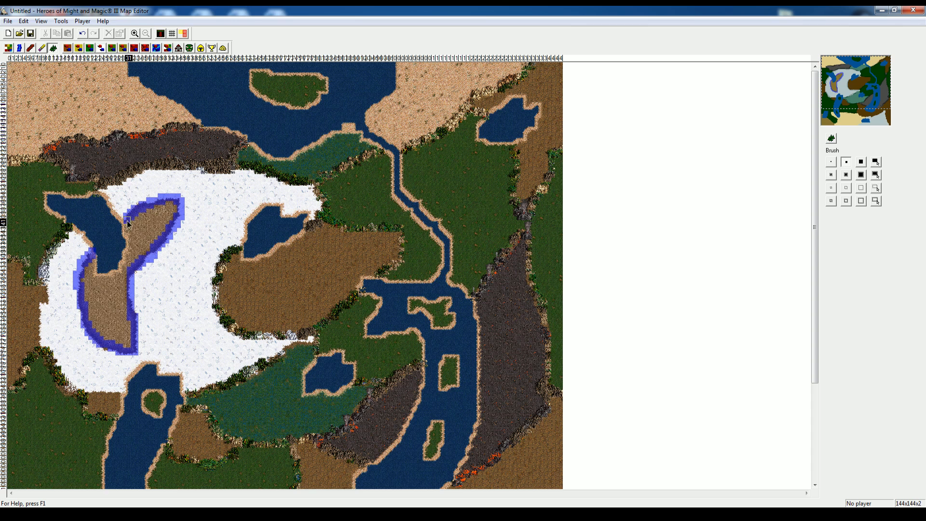
click(832, 140)
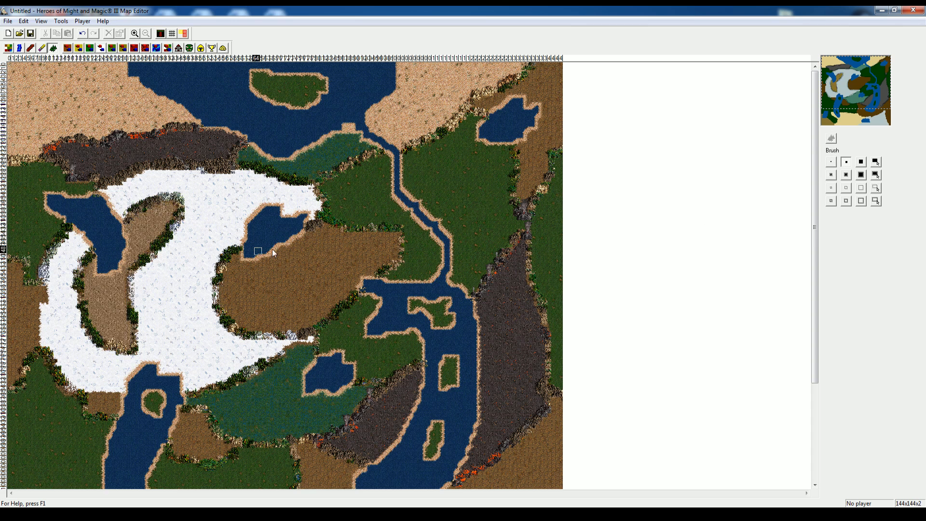
Fill obstacles along the snow's borders with the western dirt and with the small dirt patch beside the southwestern lake
drag(46, 282, 42, 346)
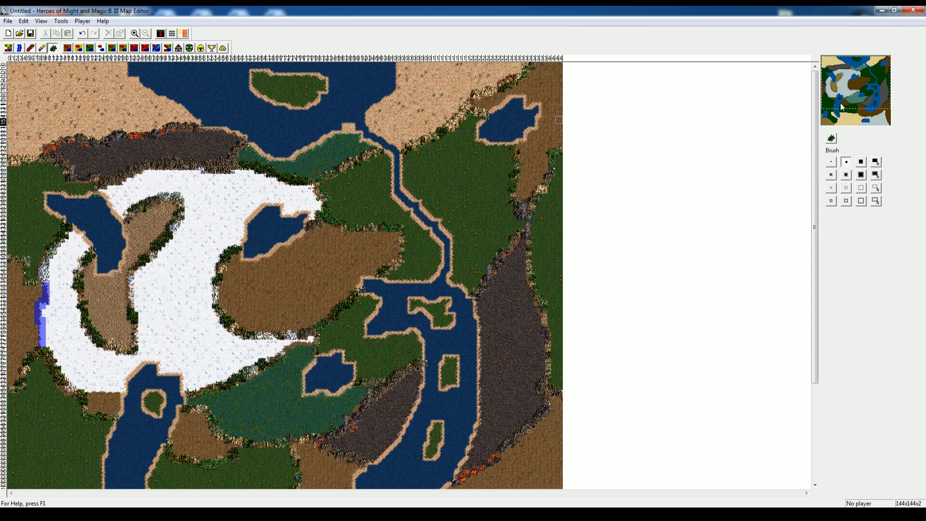
click(830, 139)
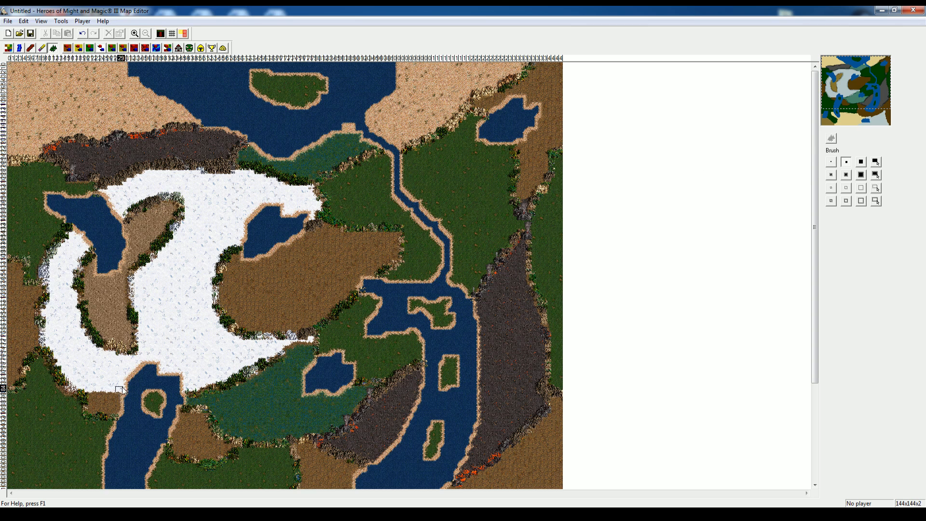
drag(85, 396, 126, 393)
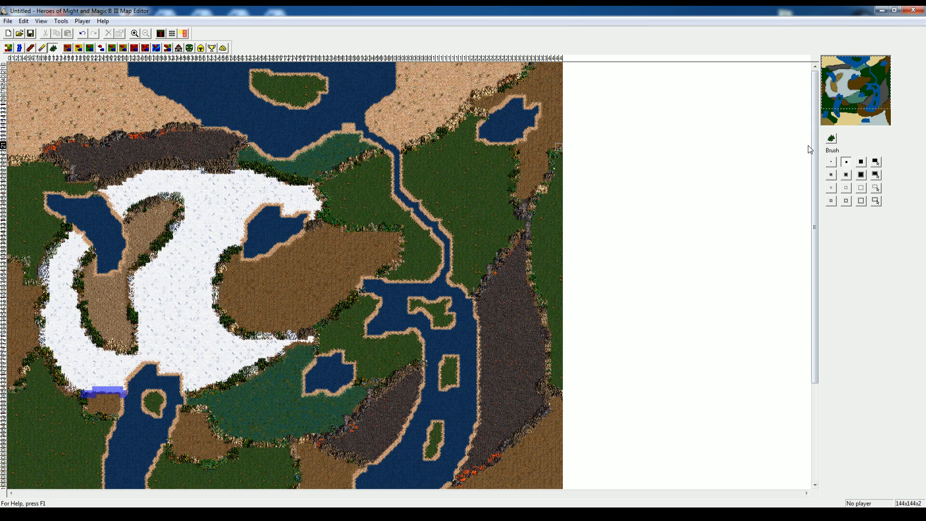
click(831, 139)
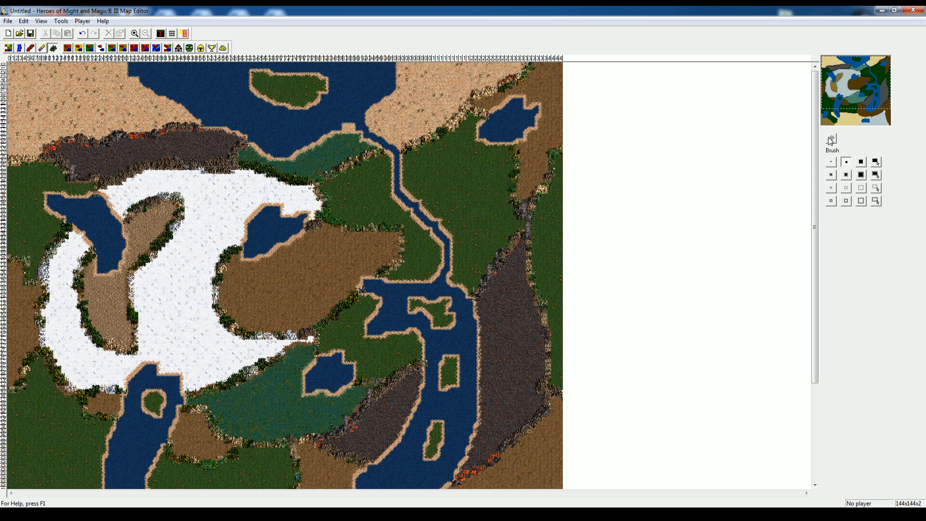
Fill obstacles along the southwestern grass's borders with the sand and the rough terrain, including the short stretch west of the corner lake
click(834, 108)
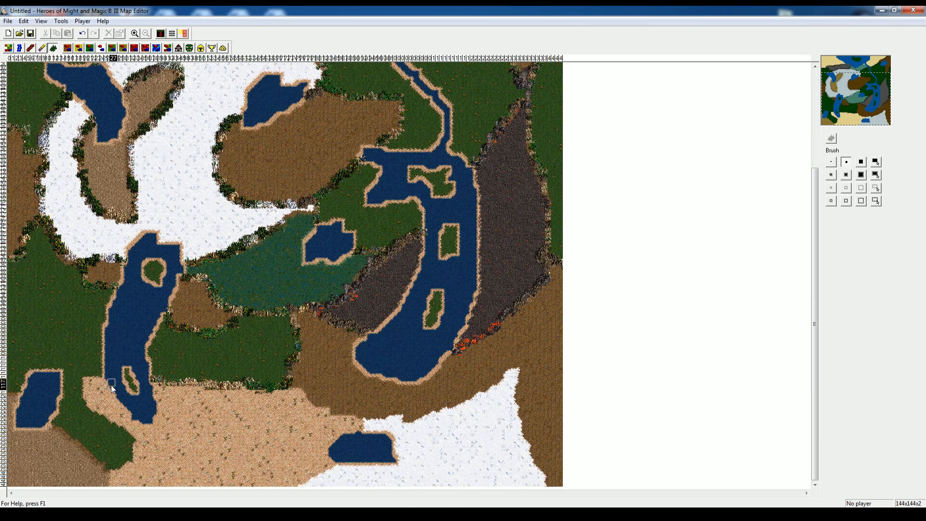
mouse_move(100, 379)
mouse_down()
mouse_move(83, 393)
mouse_move(91, 410)
mouse_move(133, 434)
mouse_move(134, 453)
mouse_up()
mouse_move(103, 379)
mouse_down()
mouse_move(90, 381)
mouse_move(86, 399)
mouse_move(136, 451)
mouse_move(108, 486)
mouse_move(50, 424)
mouse_up()
click(831, 140)
click(832, 139)
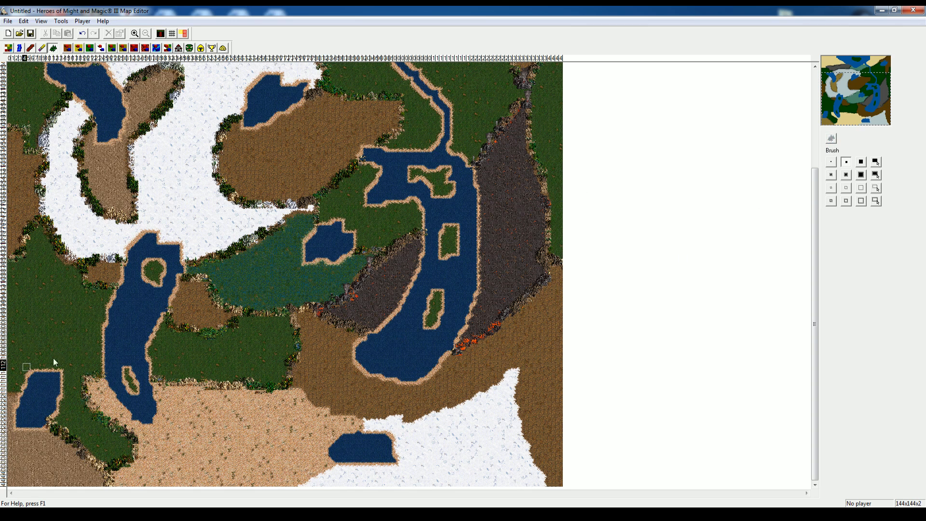
drag(25, 392, 9, 397)
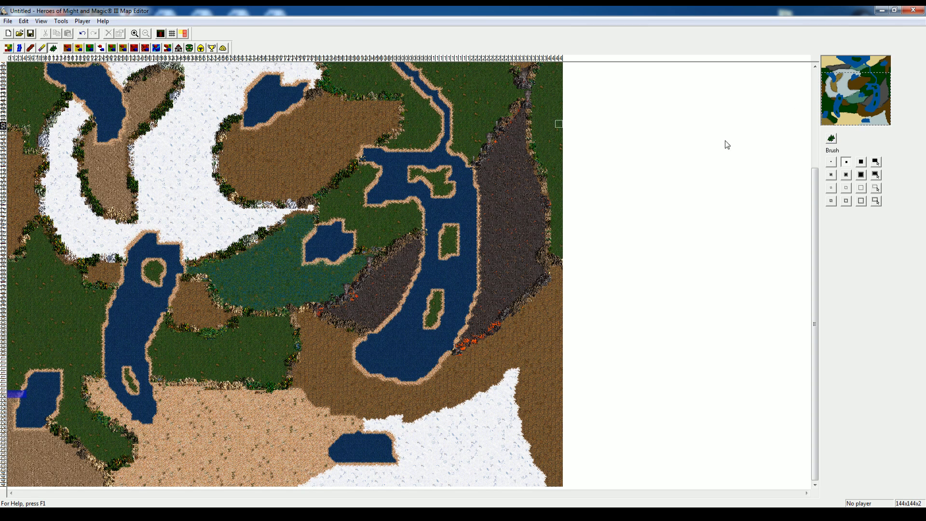
click(831, 140)
Fill obstacles along the southern dirt's borders with the sand and snow, and along the sand-snow border south of the small lake
drag(291, 389, 355, 419)
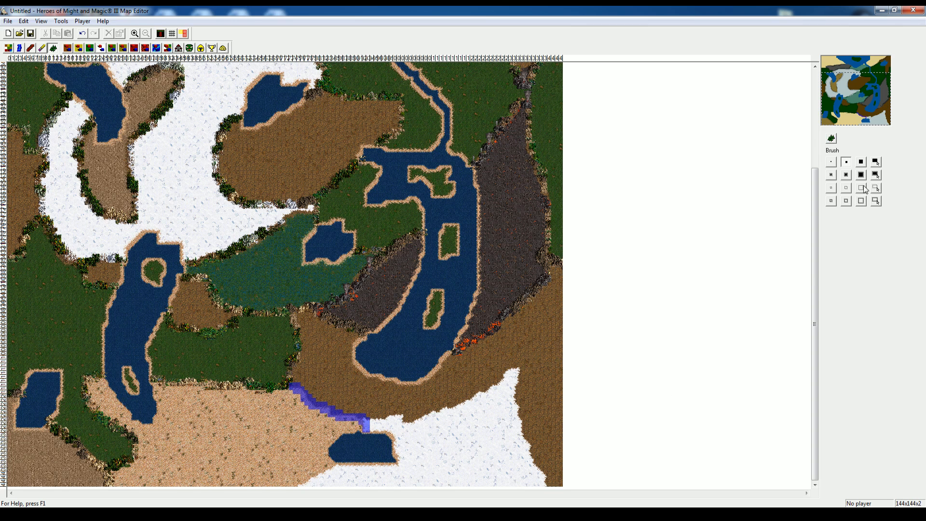
click(831, 138)
mouse_move(361, 417)
mouse_down()
mouse_move(437, 416)
mouse_move(520, 368)
mouse_move(524, 433)
mouse_move(551, 488)
mouse_up()
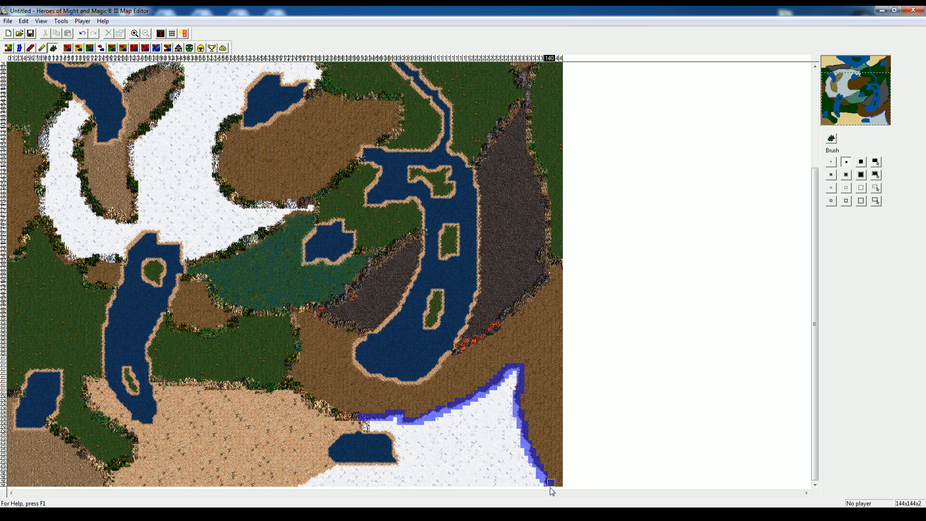
click(833, 145)
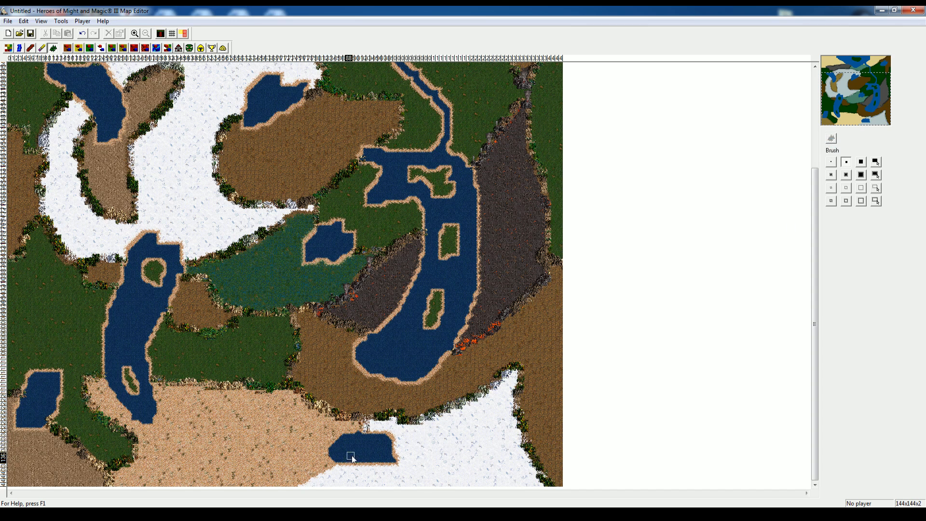
drag(336, 467, 297, 487)
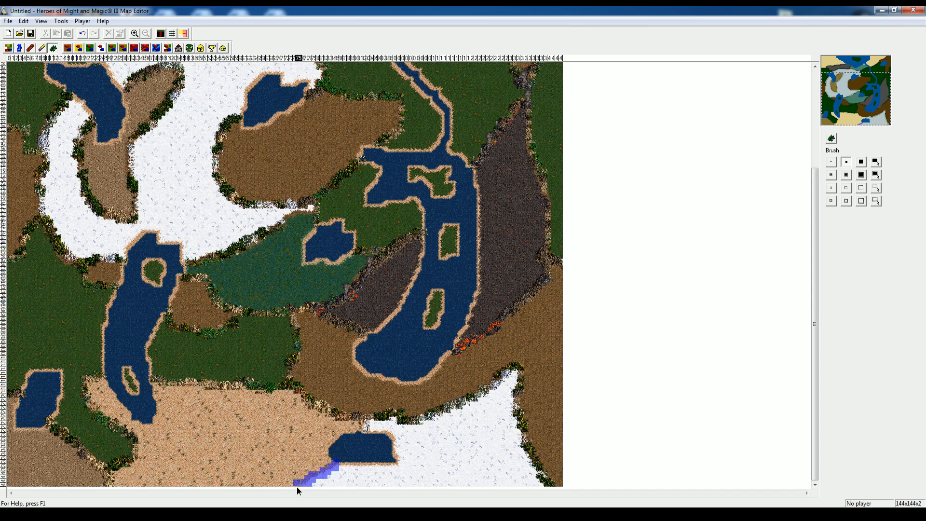
click(831, 139)
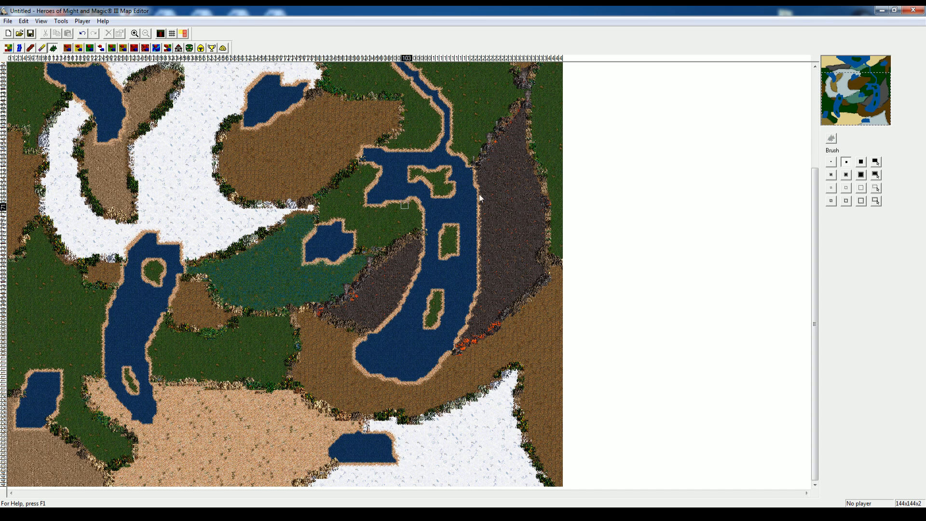
Show the passability overlay, inspect the obstacle borders across the northern and southern map, and hide the overlay
click(183, 33)
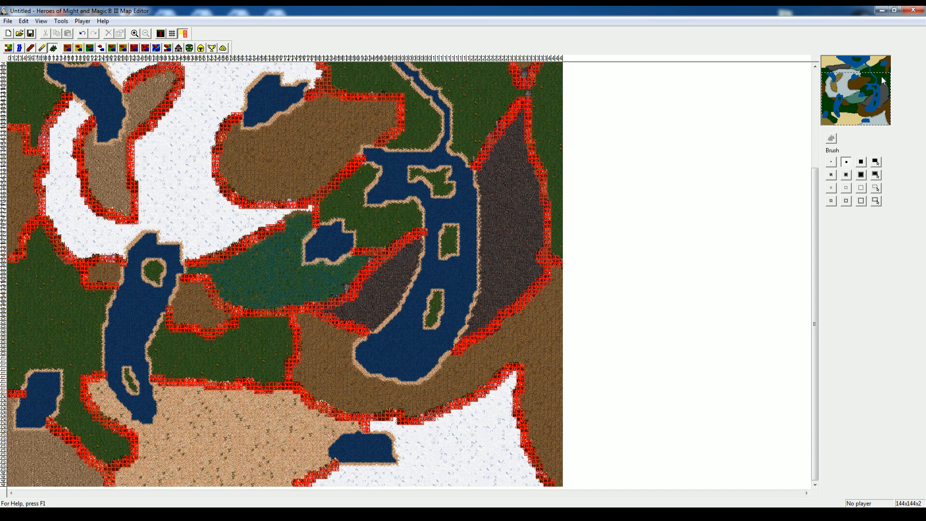
drag(859, 99, 866, 68)
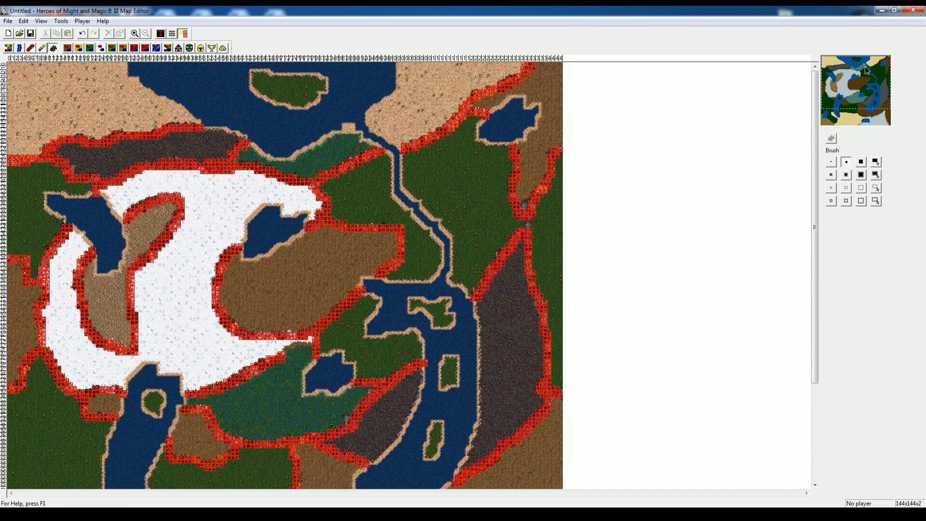
drag(858, 79, 849, 107)
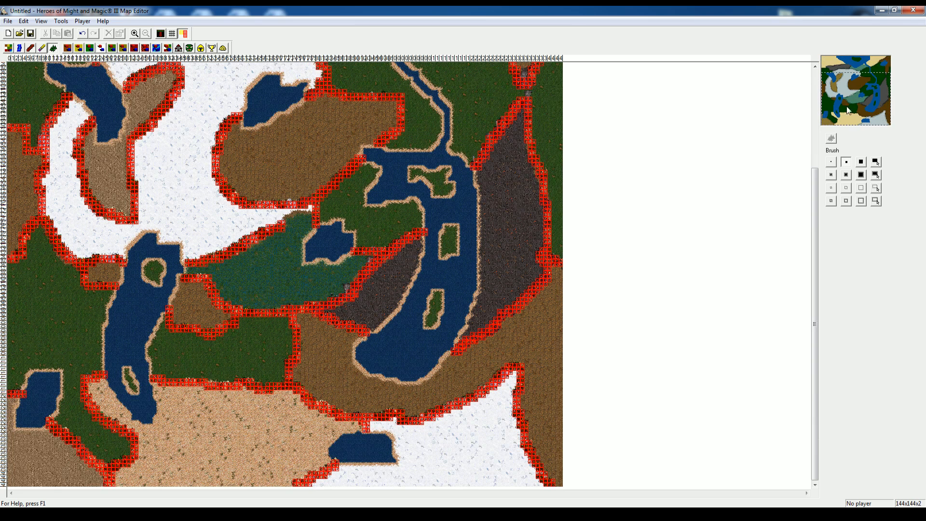
click(183, 34)
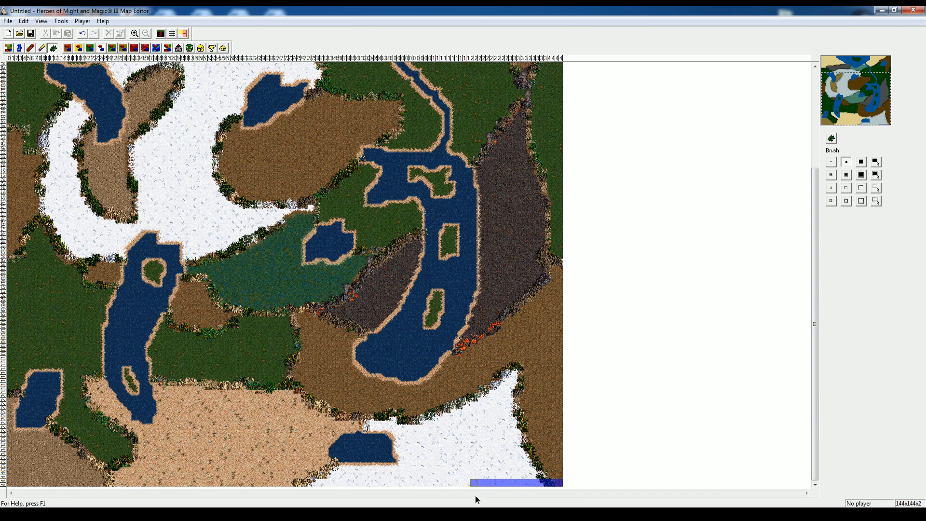
Fill obstacles along the outer edges of the map, leaving the northern lake's stretch of the edge open
drag(370, 506, 107, 503)
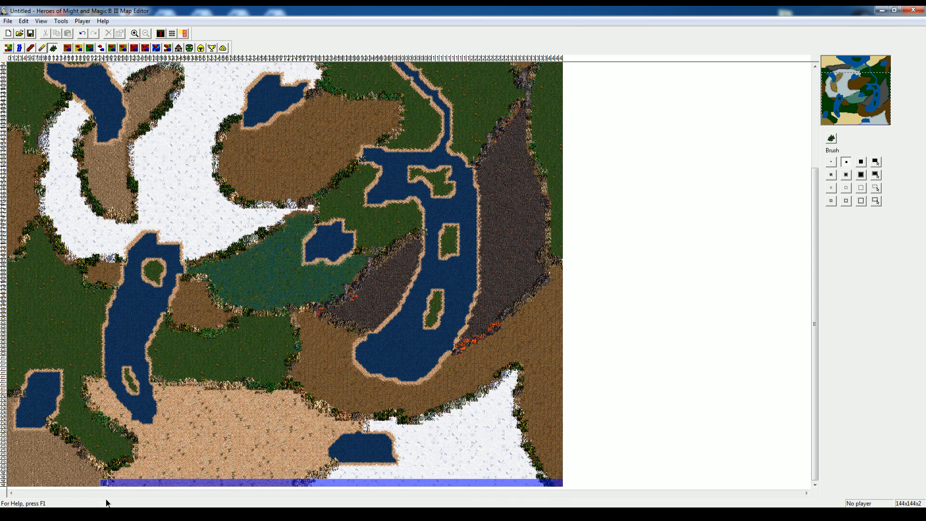
drag(1, 487, 2, 9)
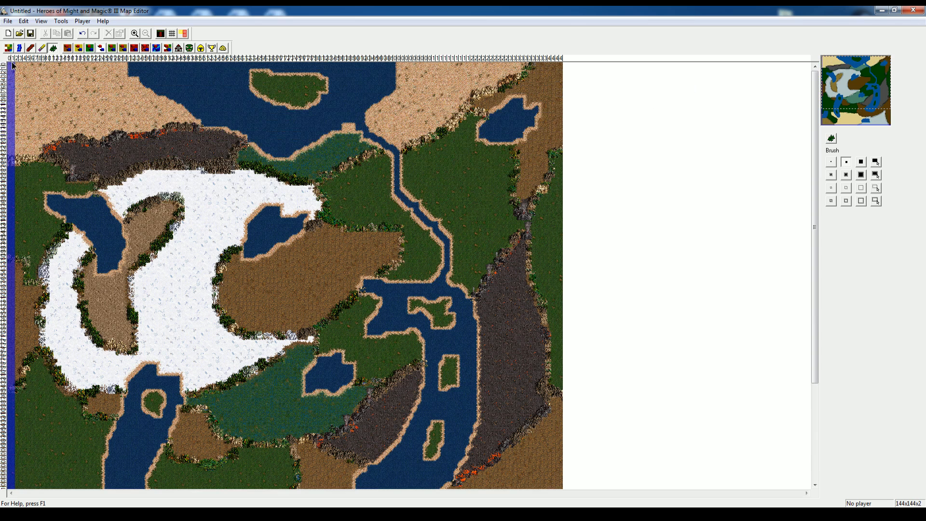
drag(11, 68, 70, 66)
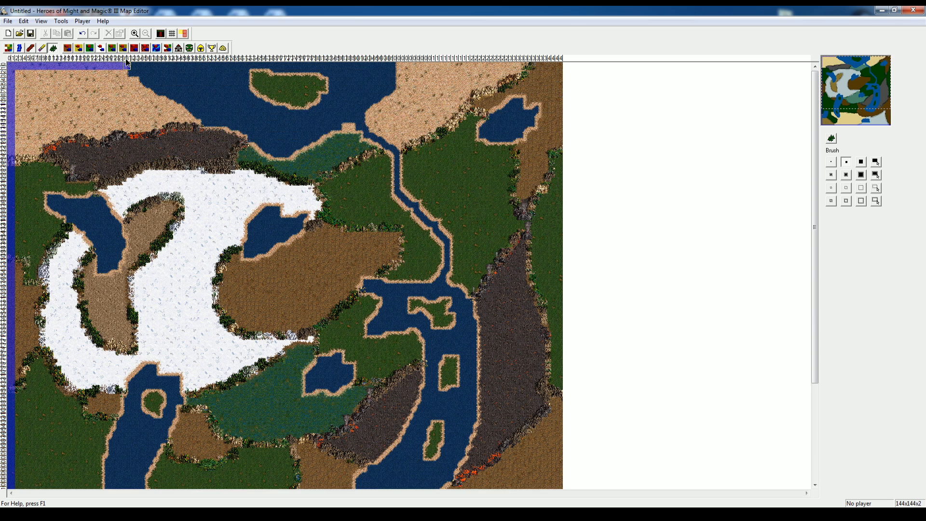
click(832, 145)
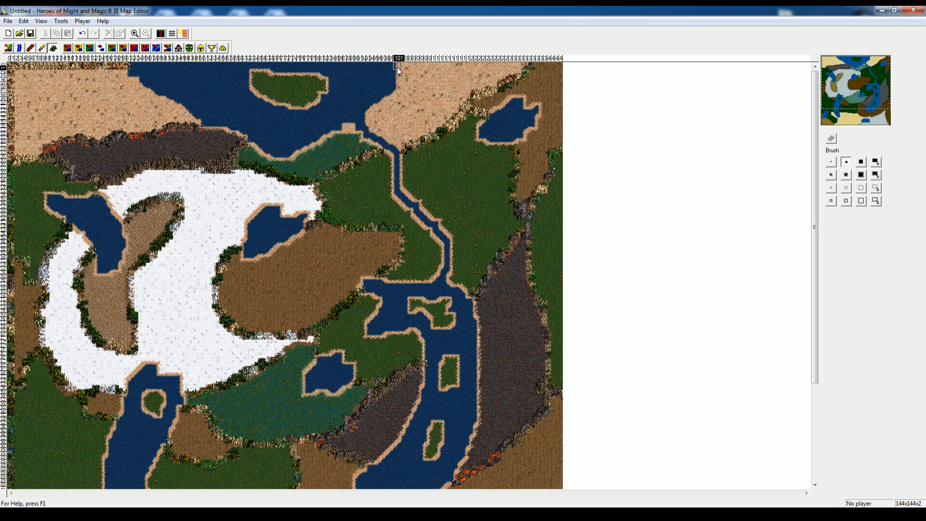
mouse_move(397, 68)
mouse_down()
mouse_move(566, 68)
mouse_move(579, 489)
mouse_up()
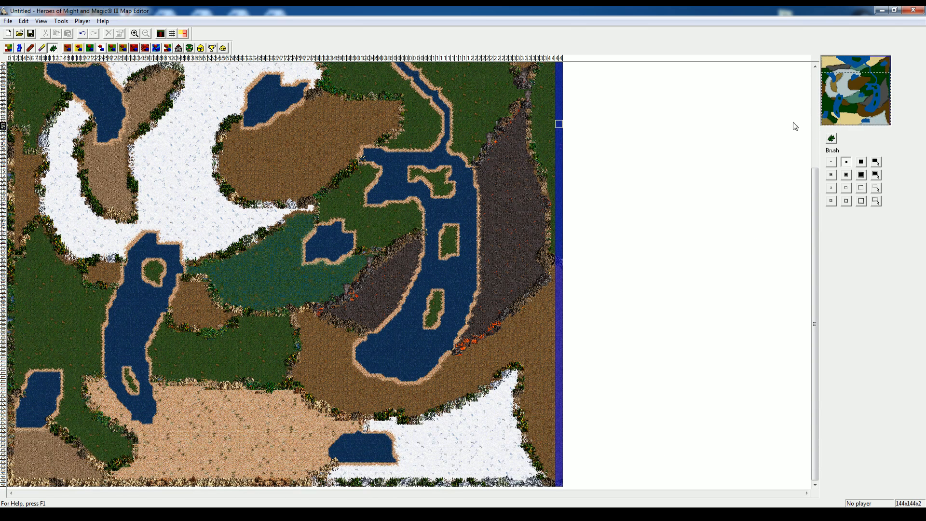
click(832, 138)
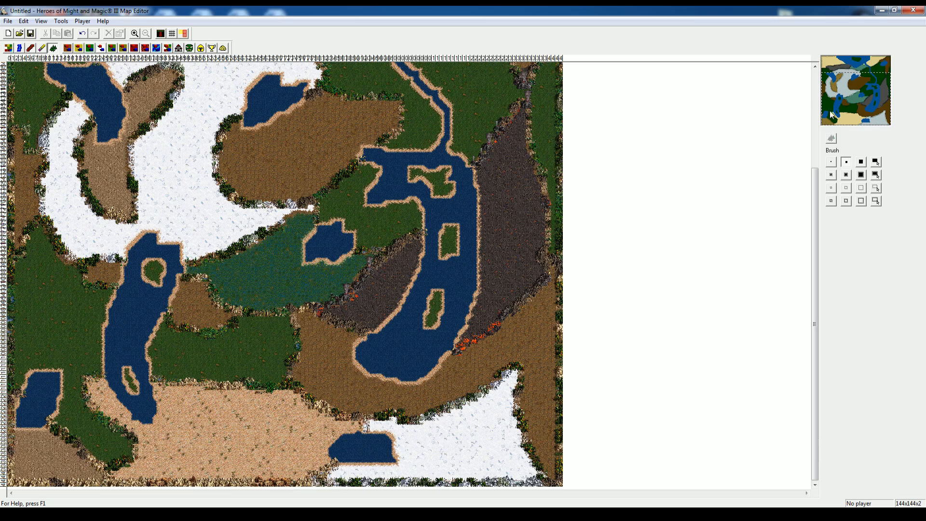
With the passability overlay shown, delete the obstacles on the eastern border between lava and grass, across rows 65 to 79
click(135, 33)
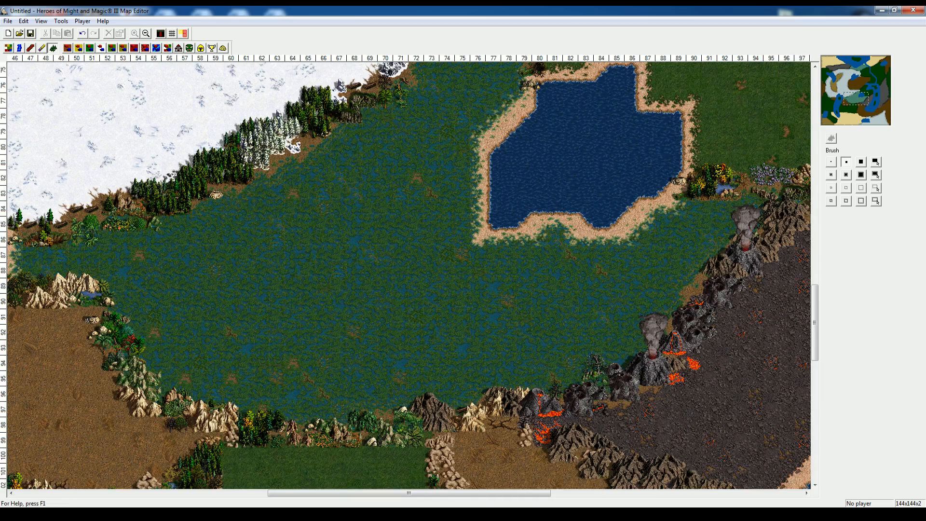
drag(828, 106, 814, 94)
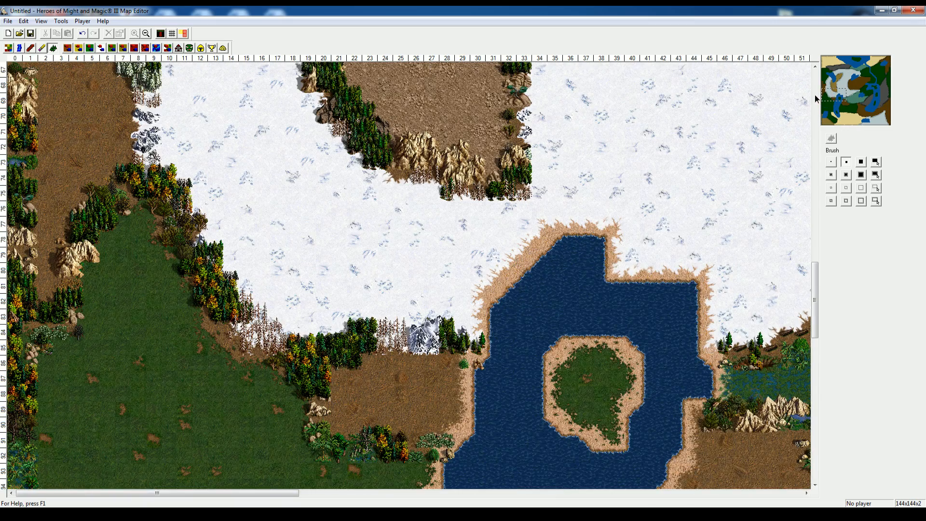
click(183, 33)
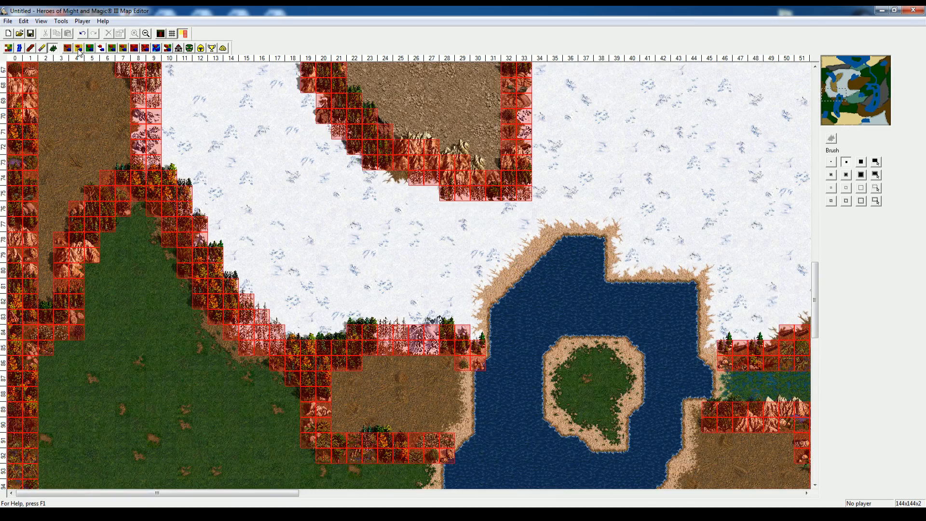
click(65, 47)
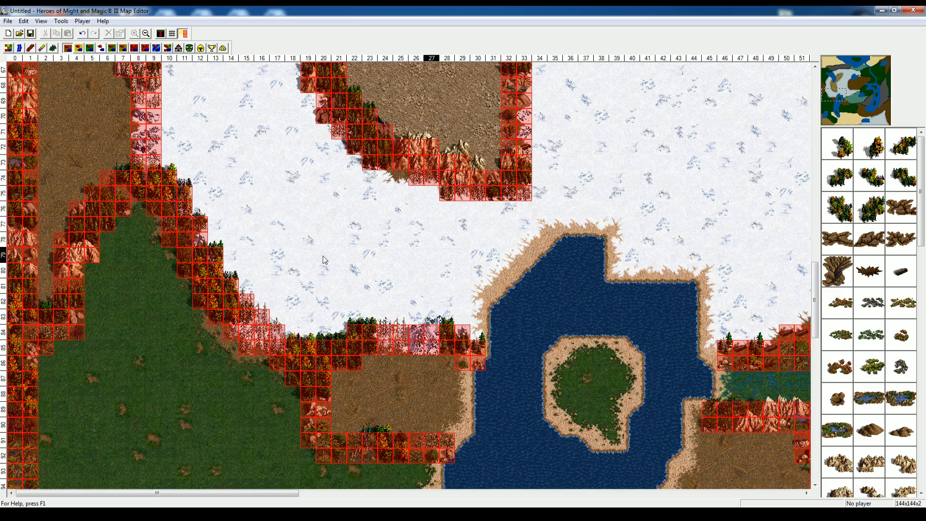
drag(840, 99, 891, 93)
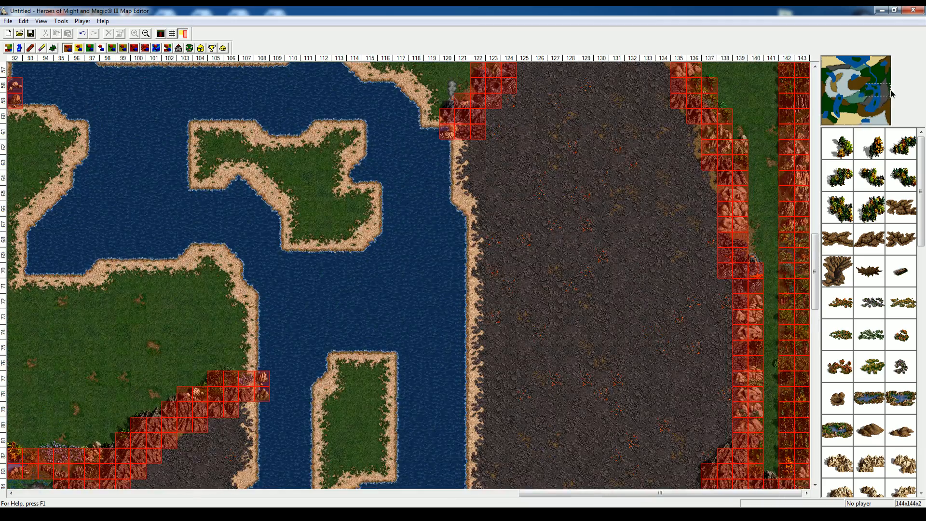
click(740, 399)
key(Delete)
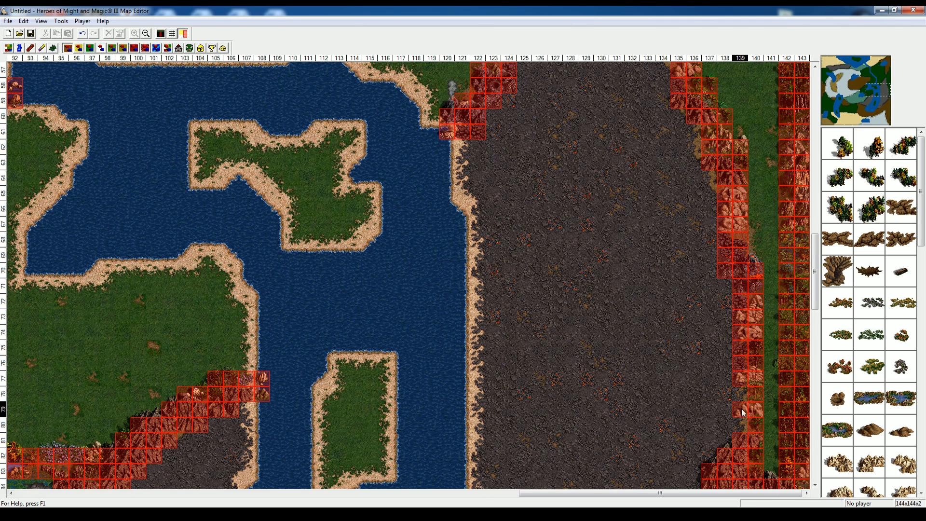
click(741, 411)
key(Delete)
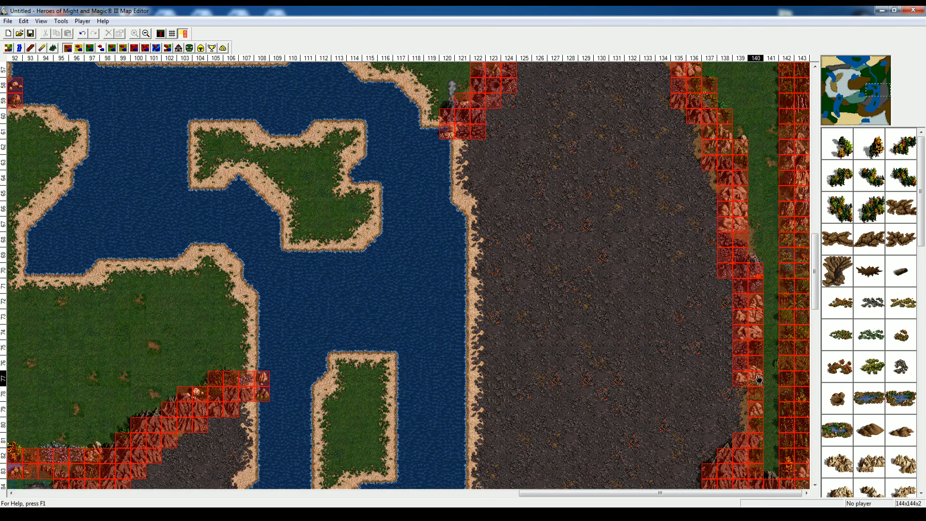
click(757, 393)
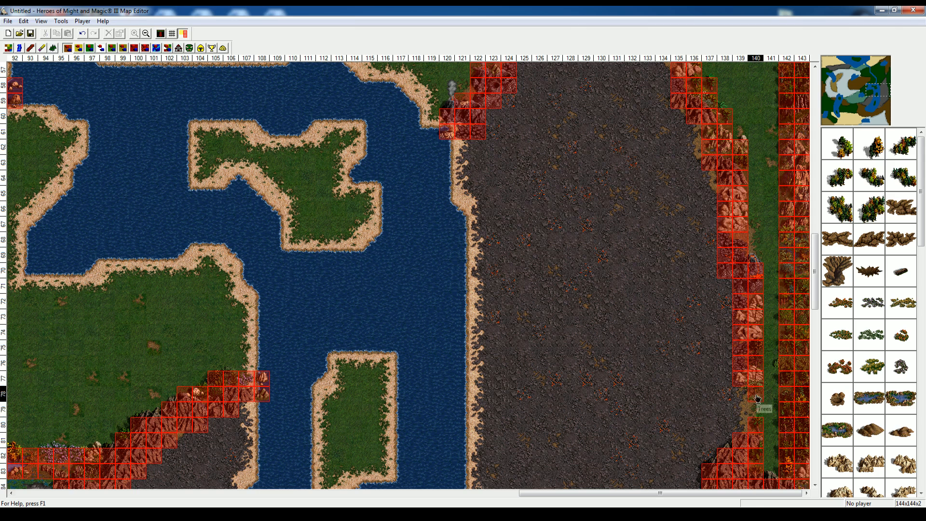
key(Delete)
click(755, 384)
key(Delete)
click(745, 369)
key(Delete)
click(754, 377)
key(Delete)
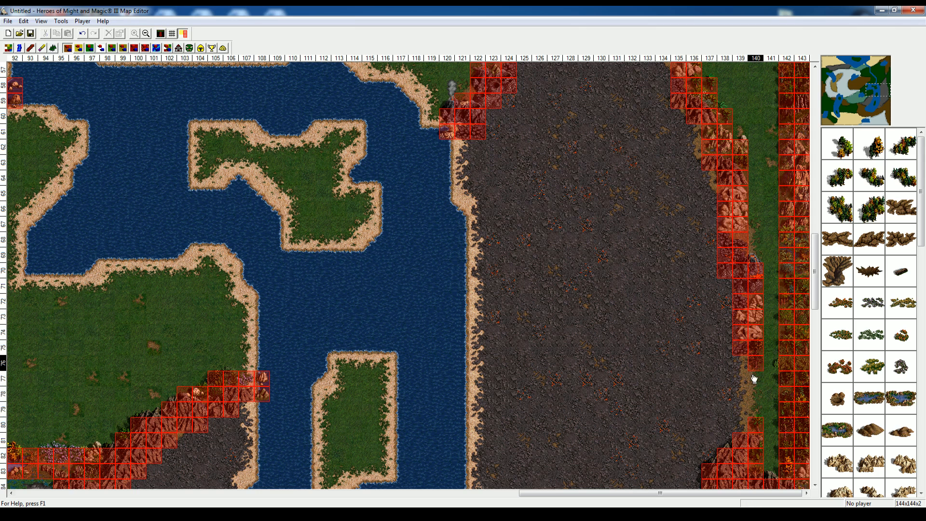
click(757, 362)
key(Delete)
click(757, 349)
key(Delete)
click(752, 337)
key(Delete)
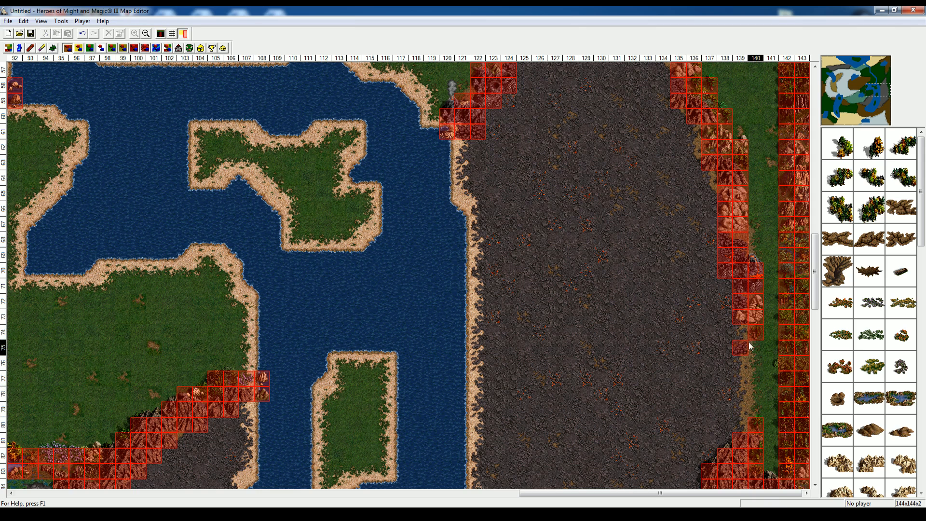
click(743, 346)
key(Delete)
click(751, 319)
key(Delete)
click(745, 309)
key(Delete)
click(750, 308)
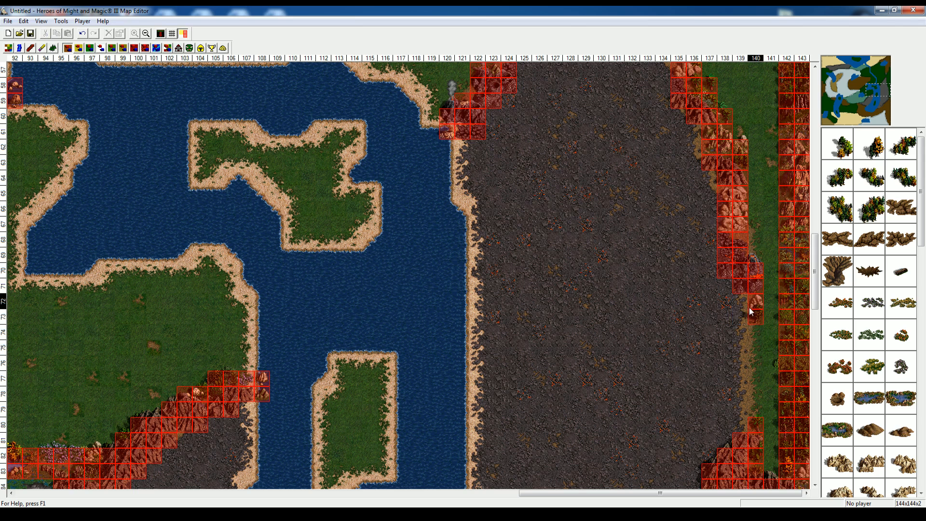
key(Delete)
click(753, 289)
key(Delete)
click(756, 299)
key(Delete)
key(Delete)
click(734, 261)
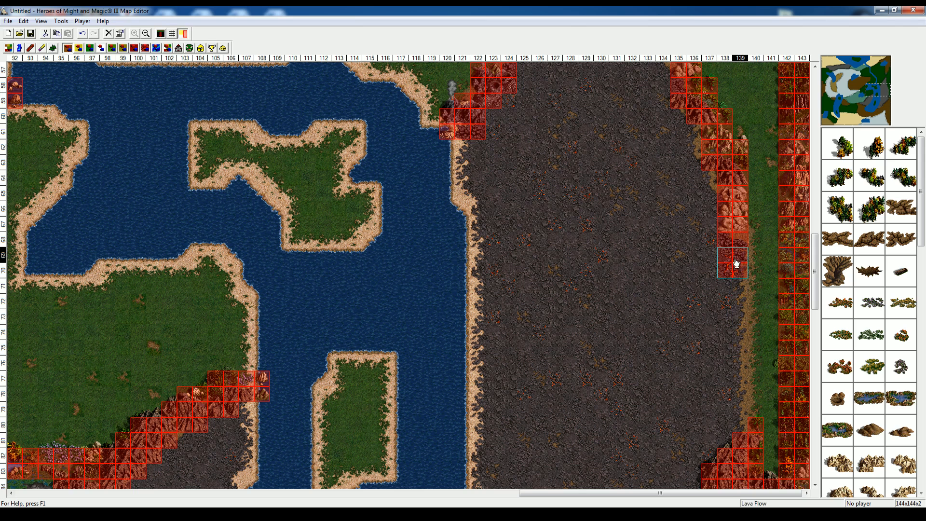
key(Delete)
click(736, 244)
key(Delete)
click(737, 229)
key(Delete)
click(734, 206)
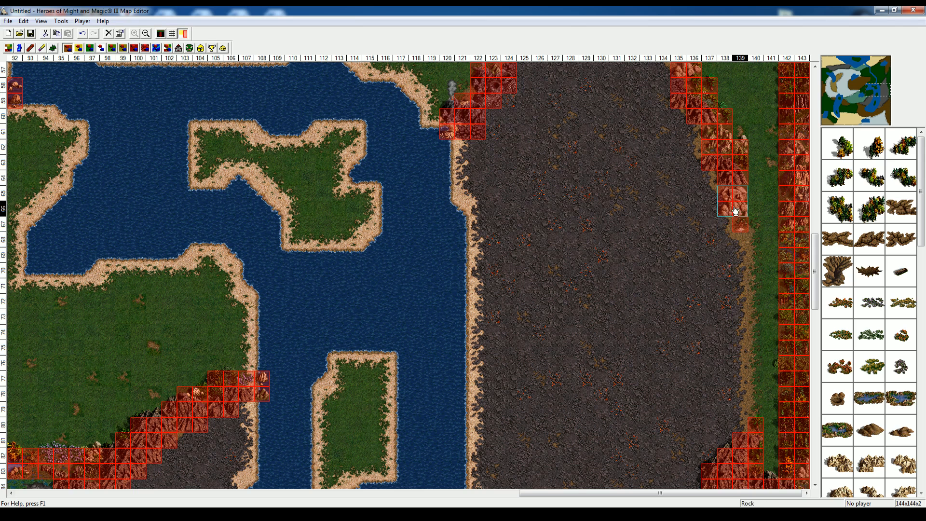
key(Delete)
click(741, 223)
key(Delete)
click(739, 212)
key(Delete)
click(742, 181)
key(Delete)
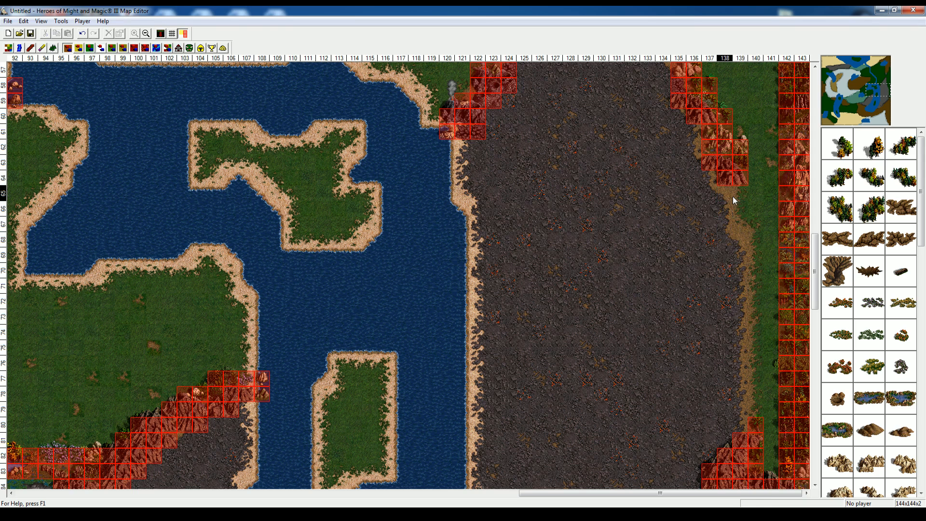
Fill obstacles along a westward-bowing arc through the eastern lava, joining the remaining border obstacles north and south of the cleared gap
click(54, 48)
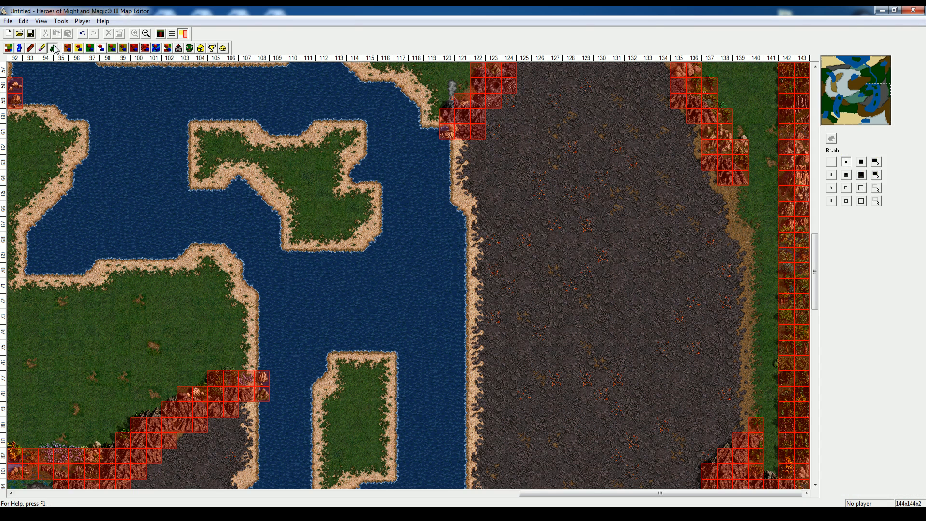
click(719, 185)
mouse_move(708, 192)
mouse_down()
mouse_move(673, 248)
mouse_move(688, 369)
mouse_move(717, 420)
mouse_move(756, 455)
mouse_up()
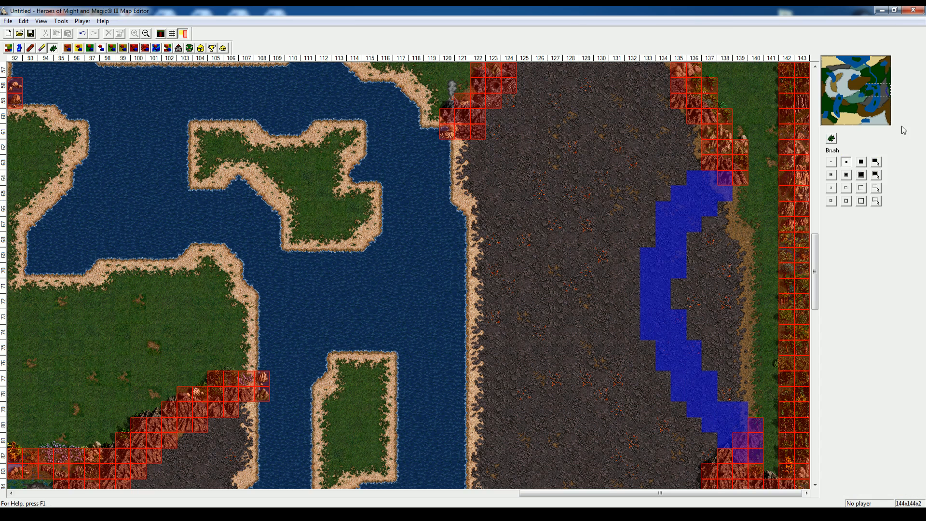
click(832, 140)
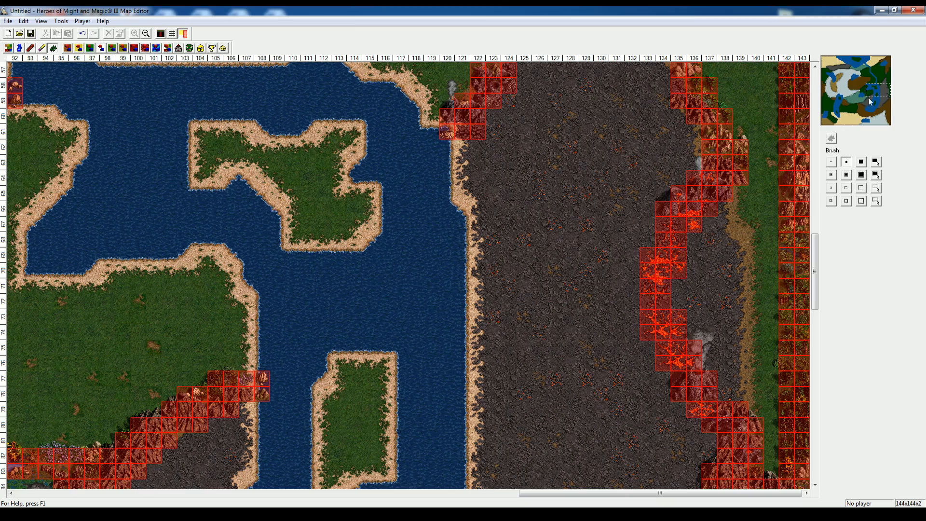
Hide the passability overlay and examine the layout of the whole map, from the northern edge to the southern edge
mouse_move(886, 91)
mouse_down()
mouse_move(886, 57)
mouse_move(885, 139)
mouse_move(885, 91)
mouse_up()
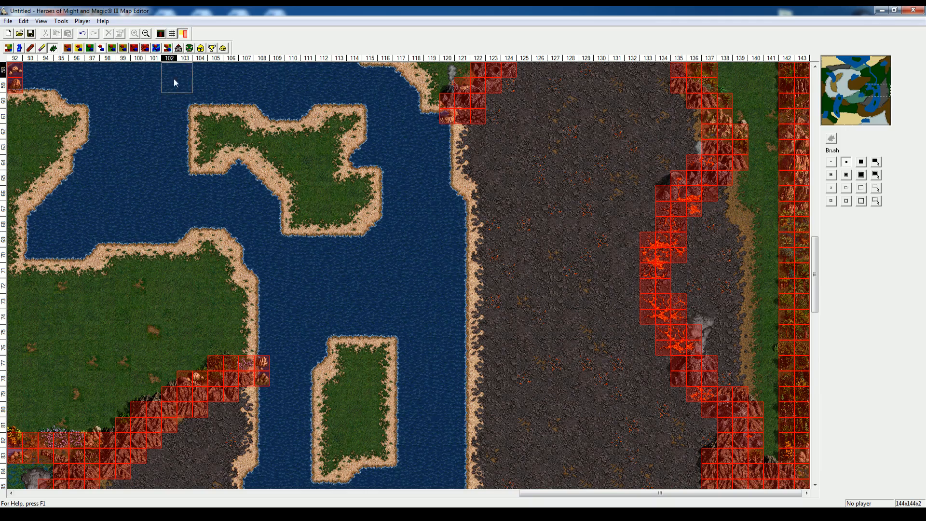
click(183, 33)
click(146, 34)
click(146, 33)
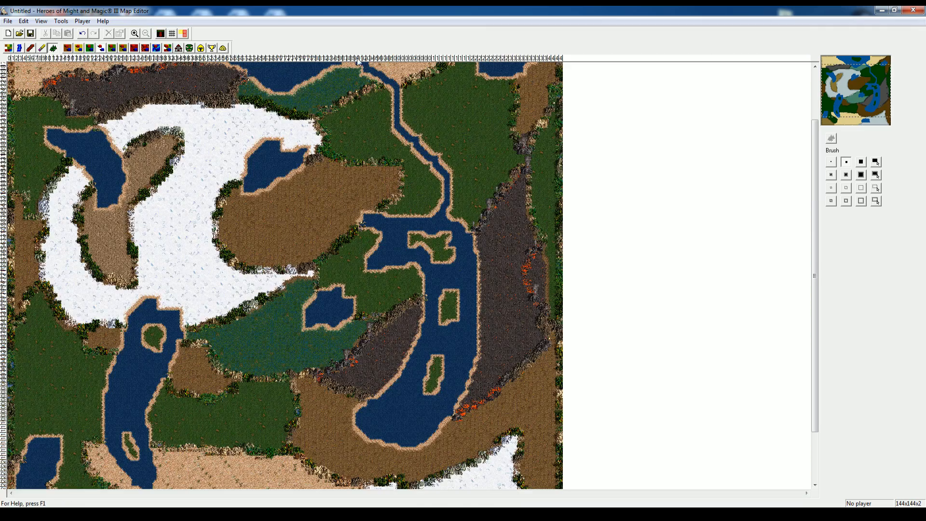
drag(861, 85, 837, 81)
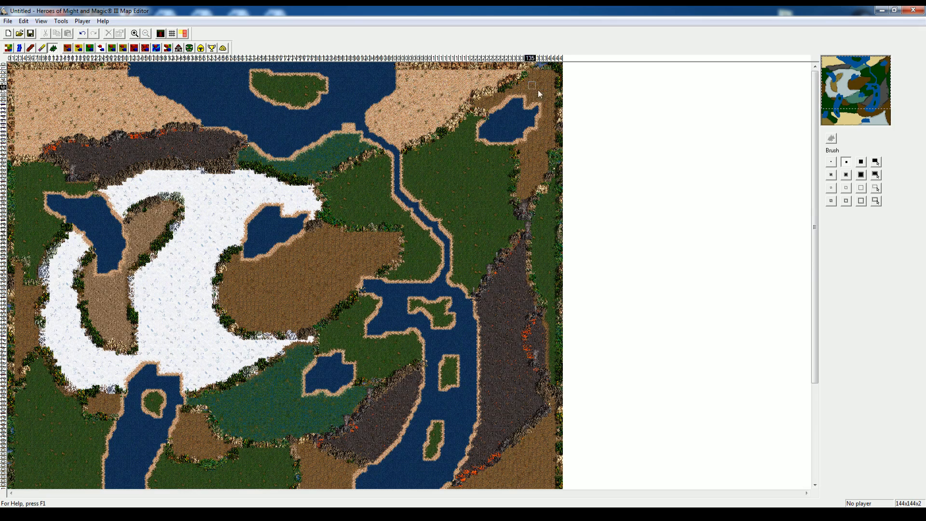
click(877, 111)
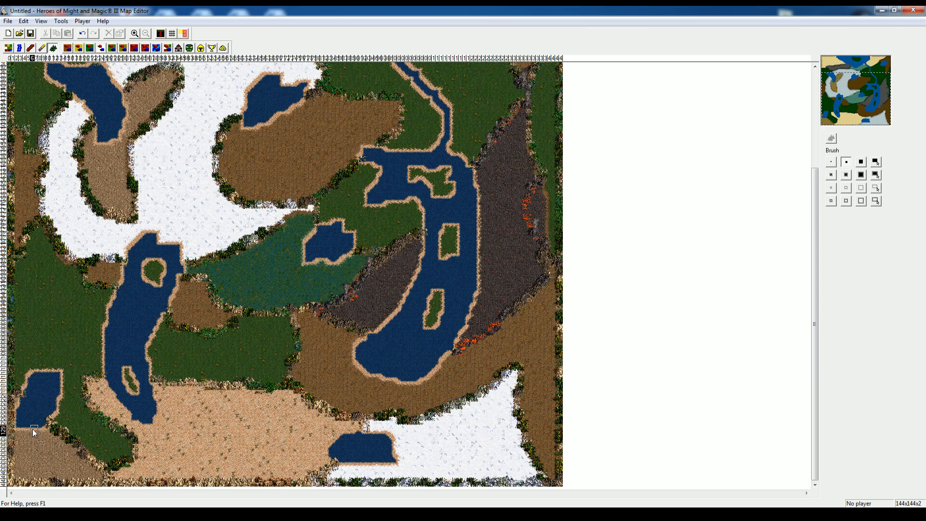
click(848, 75)
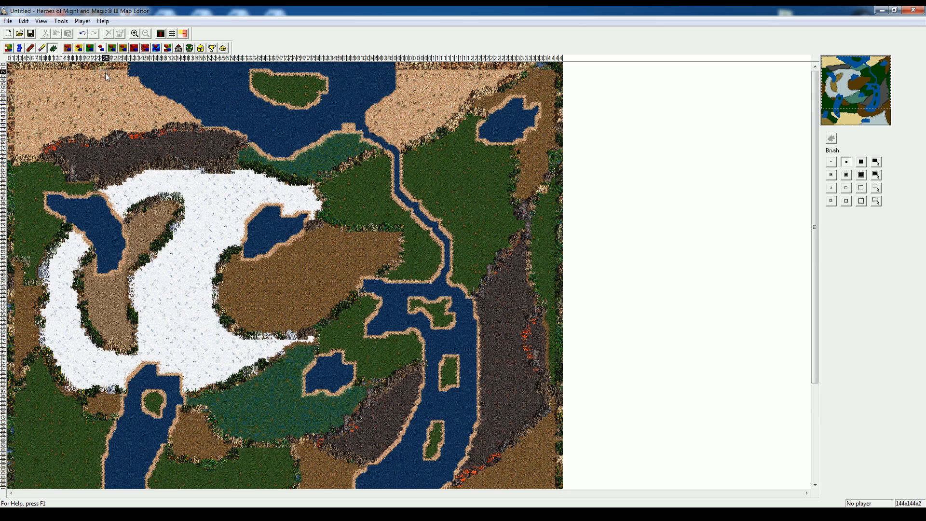
Place a Random Town for Player 1 (red) in the eastern part of the northwestern lava region
click(180, 48)
click(82, 20)
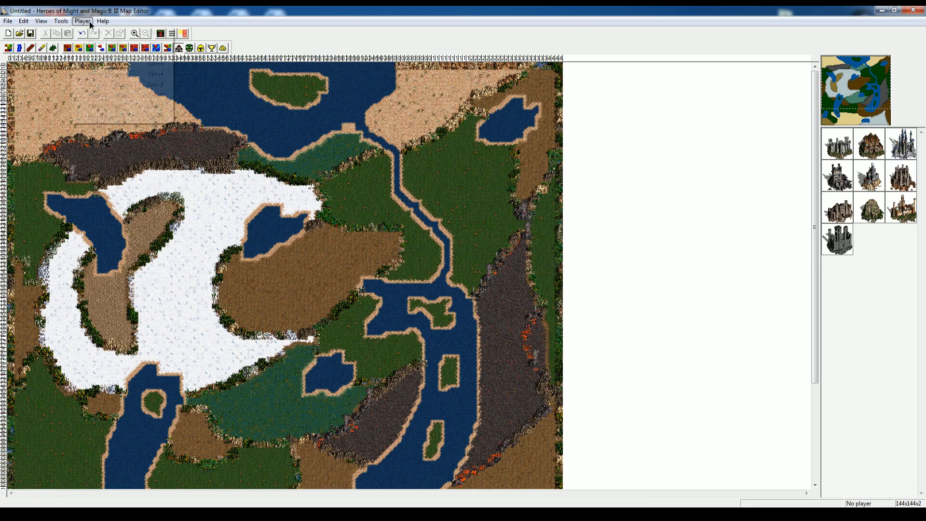
click(92, 43)
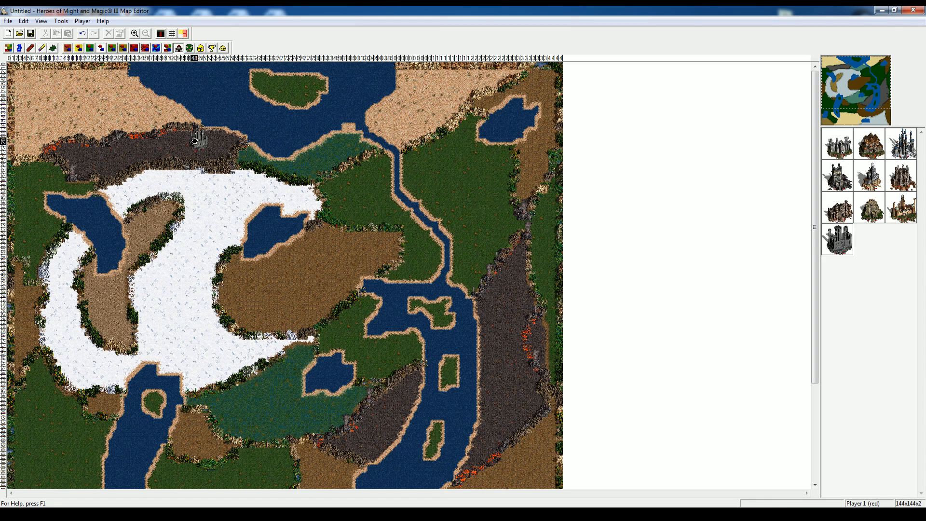
click(196, 144)
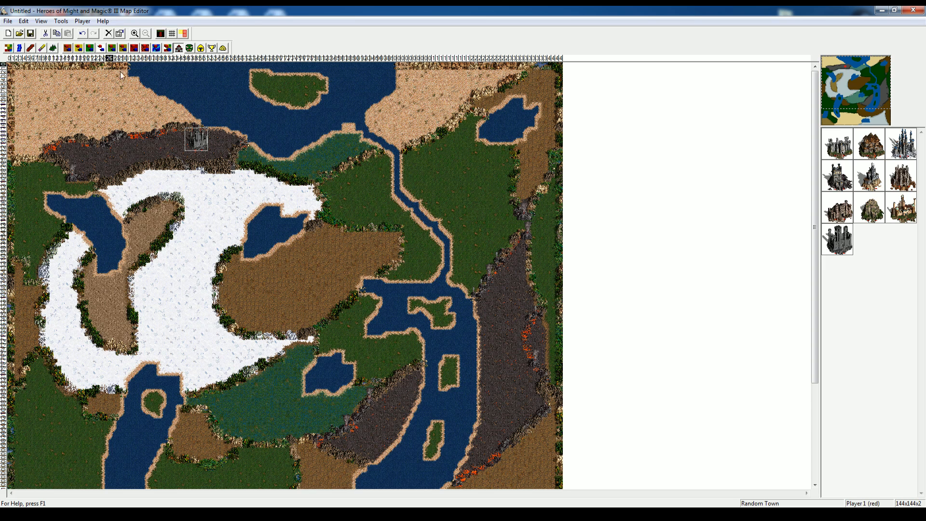
Place a Random Town for Player 2 (blue) on the grass between the central dirt region and the river
click(87, 20)
click(94, 54)
click(838, 244)
click(420, 250)
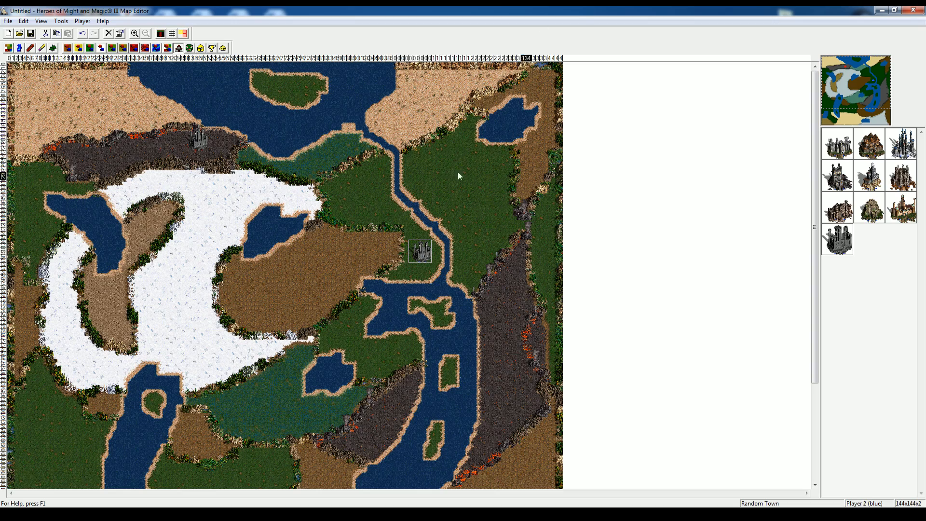
Place a Random Town for Player 3 (tan) in the southern part of the rough terrain enclosed by the western snow
mouse_move(851, 112)
mouse_down()
mouse_move(847, 89)
mouse_move(845, 102)
mouse_up()
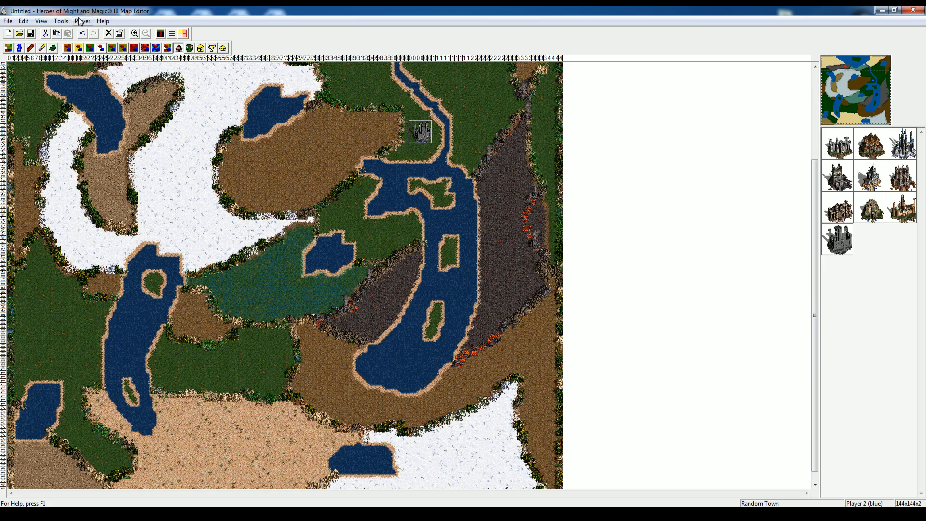
click(80, 21)
click(104, 68)
click(838, 247)
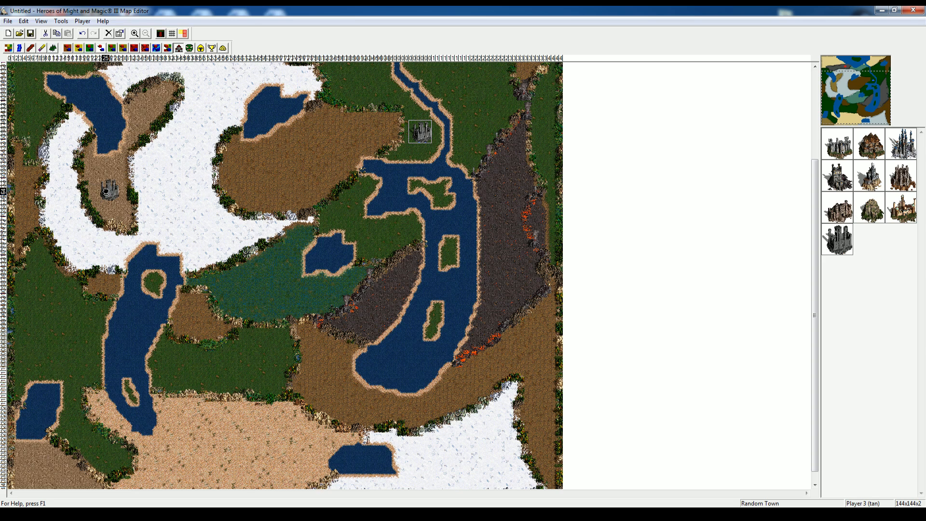
click(106, 192)
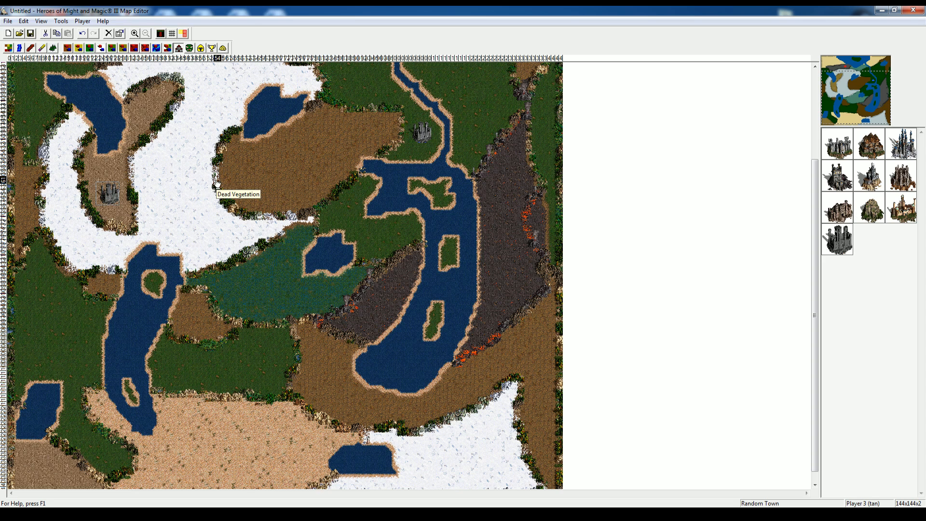
Move the red player's Random Town to the western part of the northwestern lava region
click(842, 75)
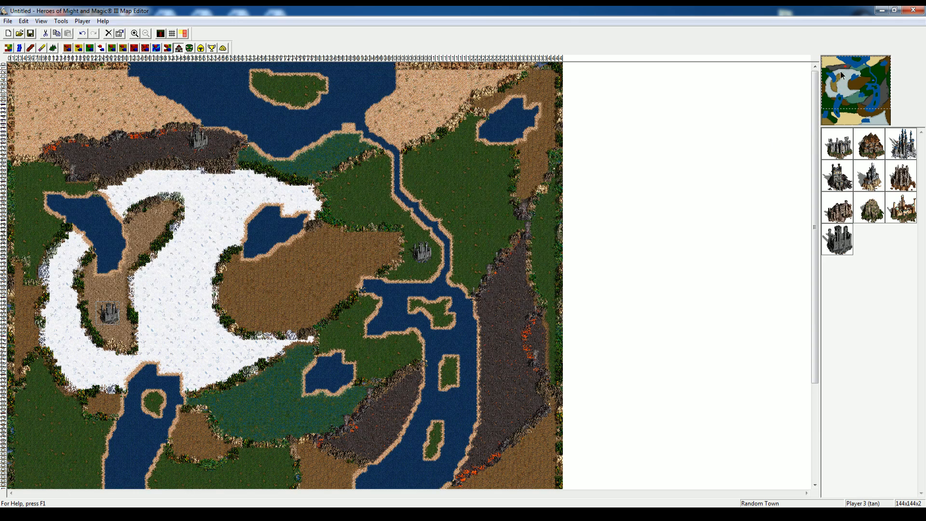
drag(842, 75, 839, 93)
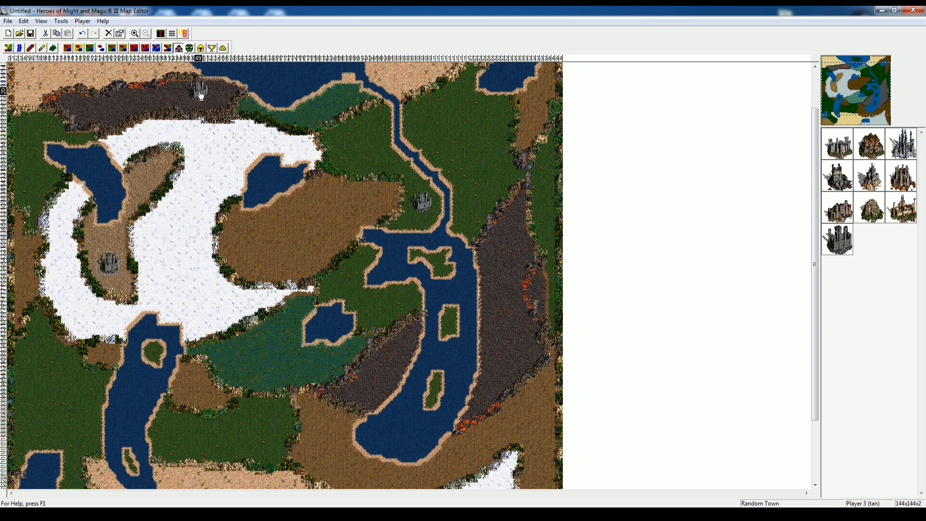
drag(196, 90, 114, 103)
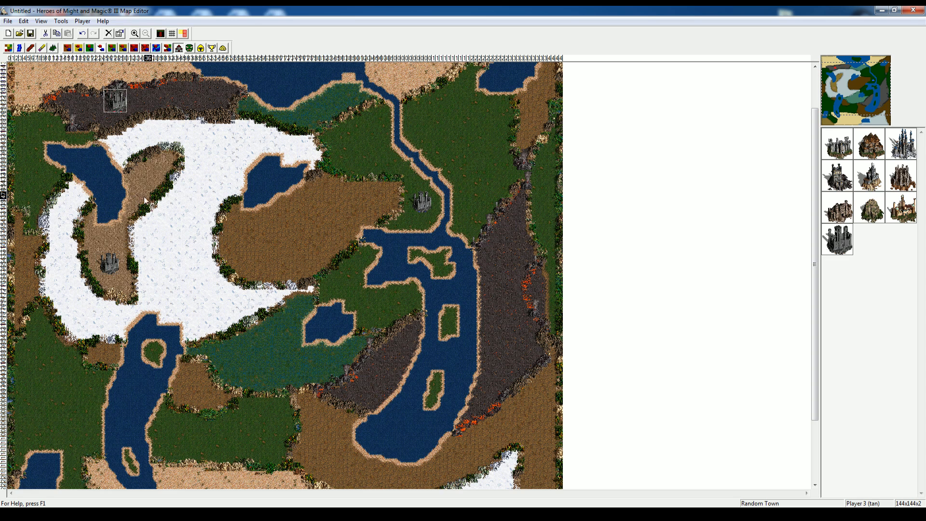
Move the tan player's Random Town to the small dirt area between the long southwestern lake and the swamp
click(853, 82)
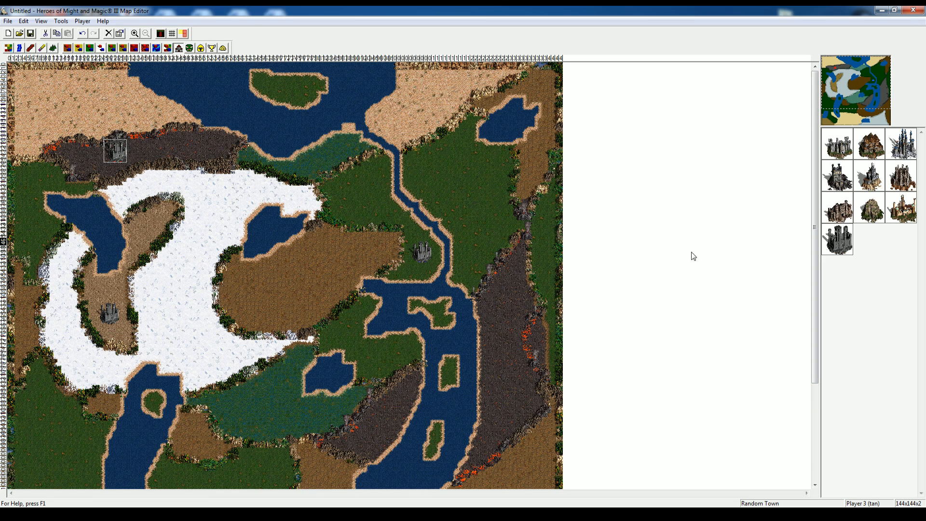
drag(858, 74, 853, 95)
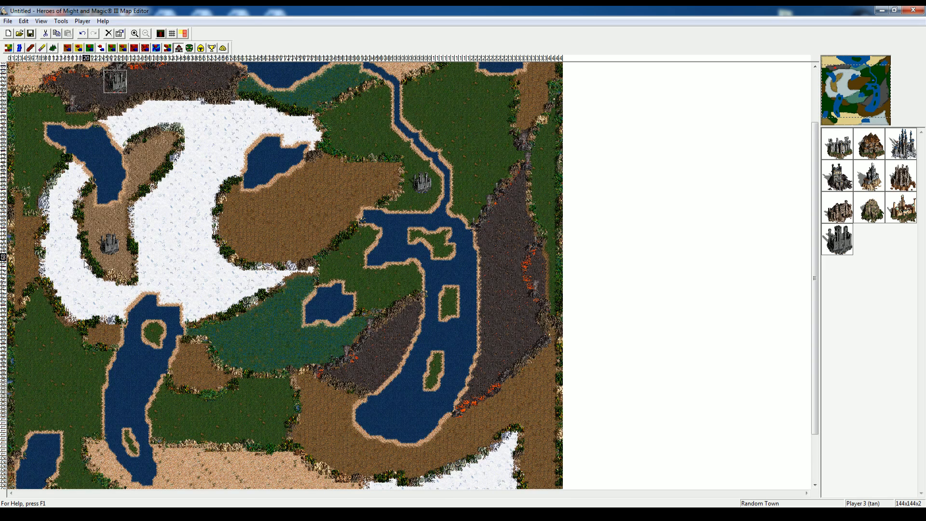
drag(109, 245, 188, 354)
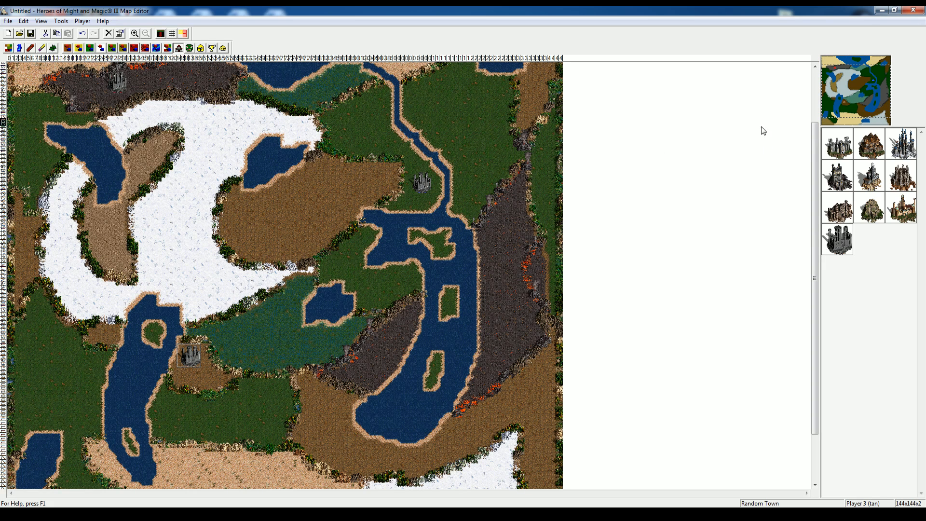
Place a Random Town for Player 4 (green) on the southern dirt just west of the large eastern lake's lower end
click(80, 22)
click(108, 75)
click(849, 66)
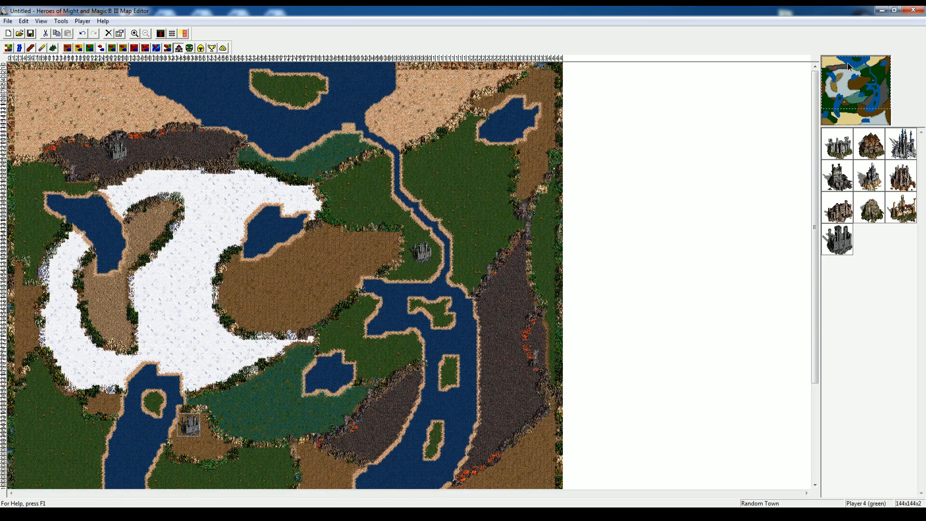
drag(860, 64, 860, 83)
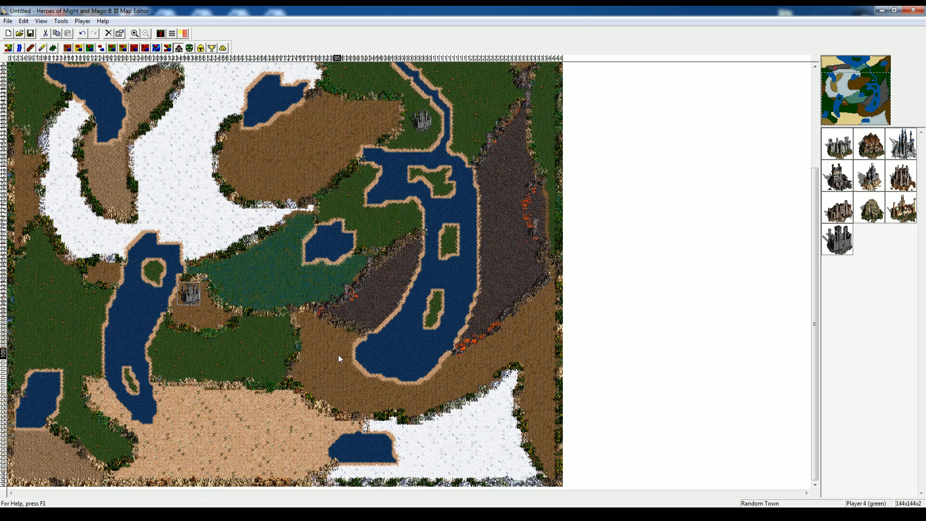
click(826, 236)
click(328, 361)
Move the green player's Random Town onto the grass south of the small dirt area, east of the long southwestern lake
click(840, 83)
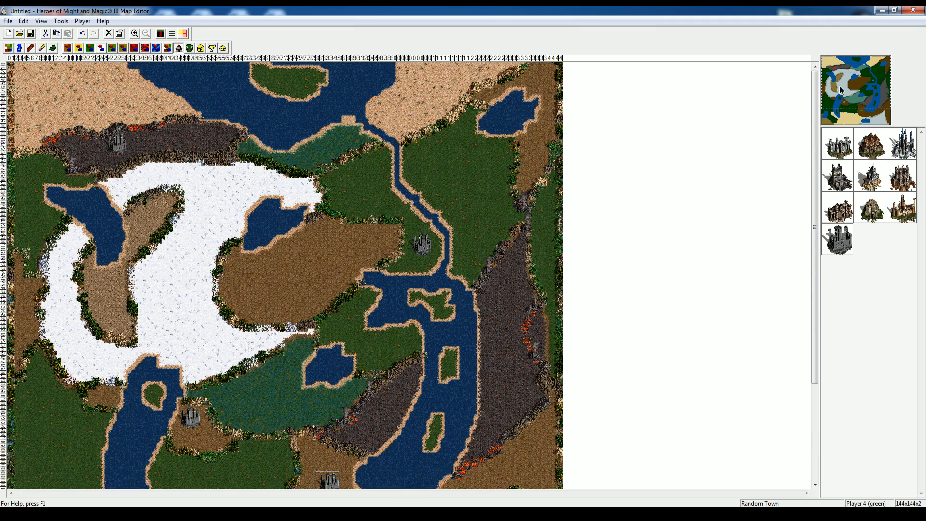
click(838, 91)
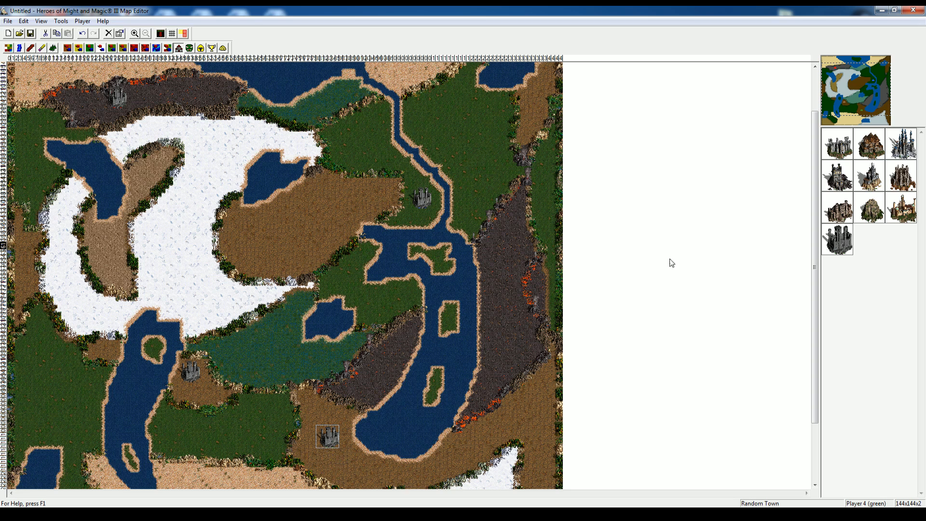
click(850, 103)
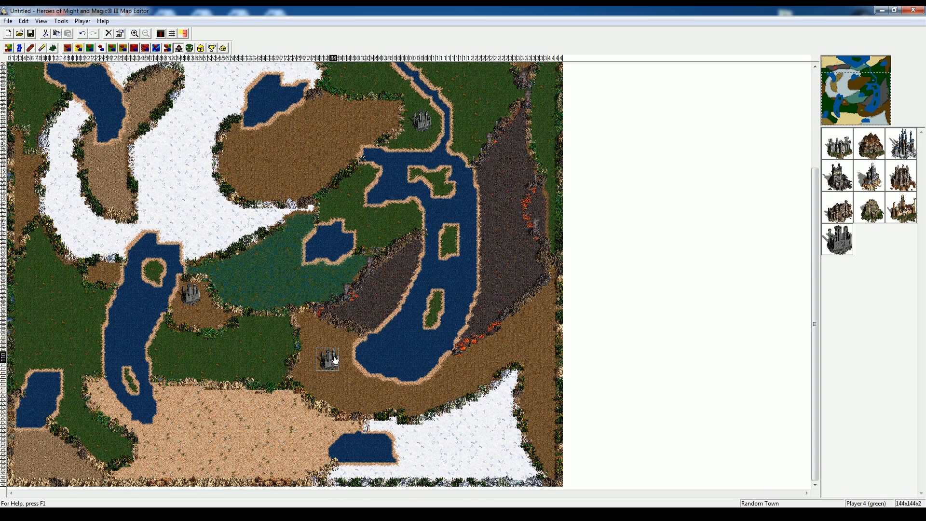
drag(328, 360, 264, 340)
click(260, 262)
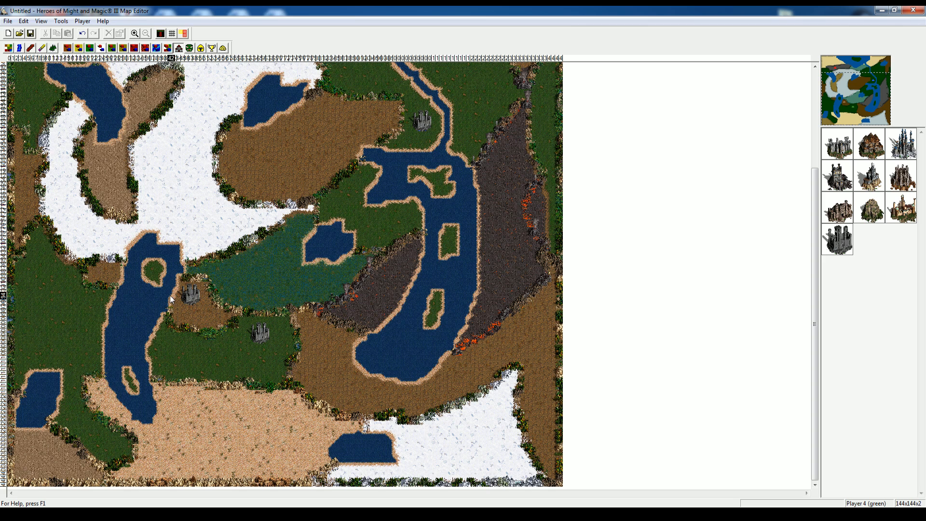
Move the tan player's Random Town to the small dirt patch on the west shore of the long lake and fine-tune its position
drag(193, 295, 101, 266)
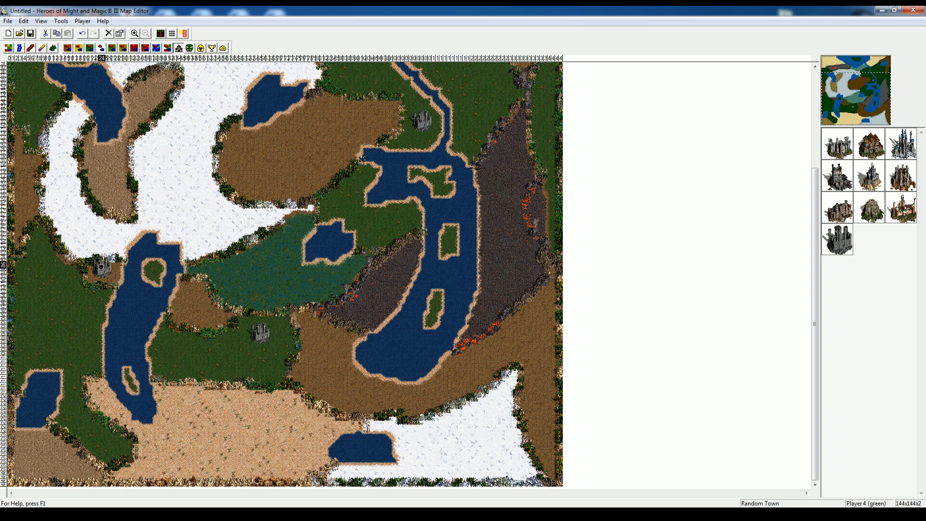
click(101, 266)
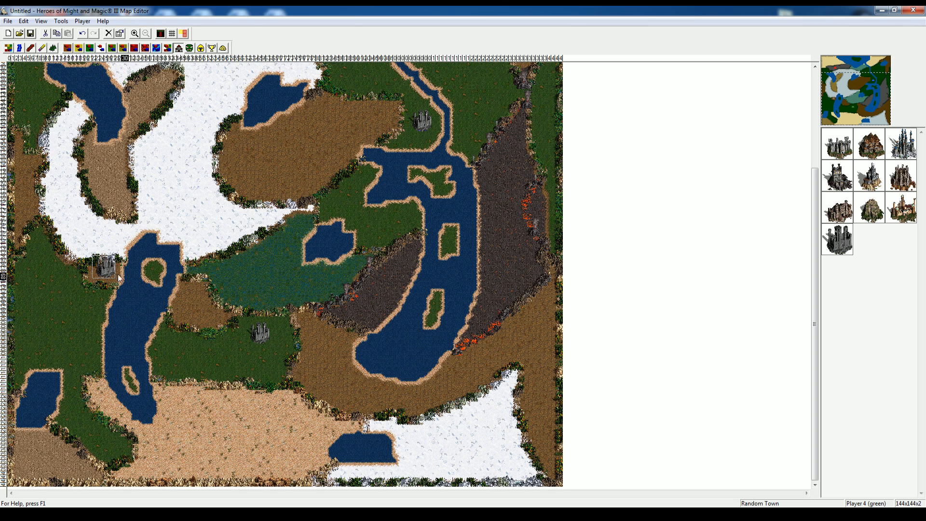
click(134, 33)
mouse_move(848, 98)
mouse_down()
mouse_move(837, 105)
mouse_move(836, 96)
mouse_up()
drag(311, 343, 297, 344)
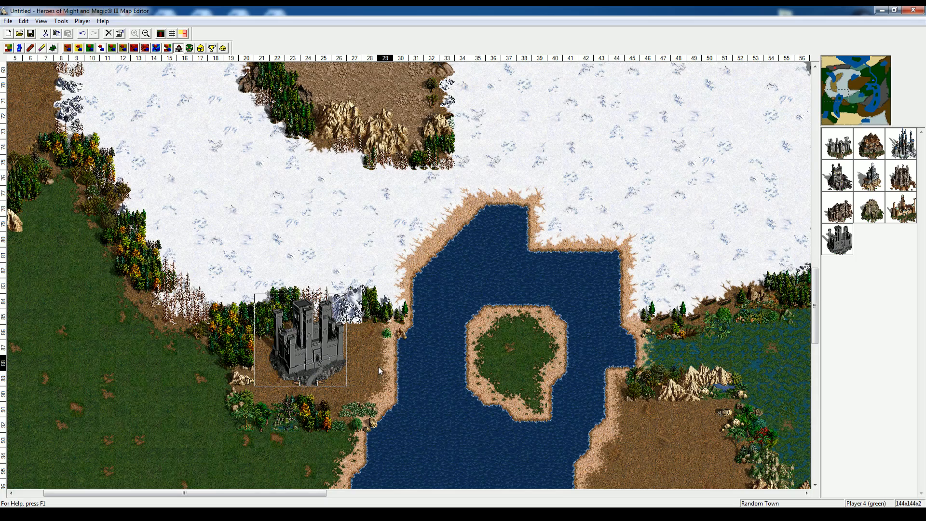
click(146, 33)
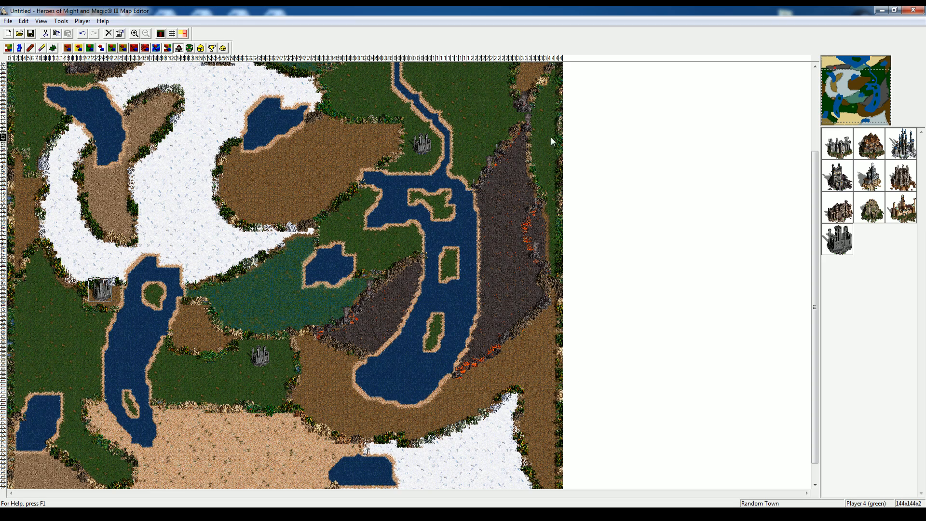
Sketch expansion routes with the obstacle brush from the northwestern lava town and from the town beside the northern river
click(875, 83)
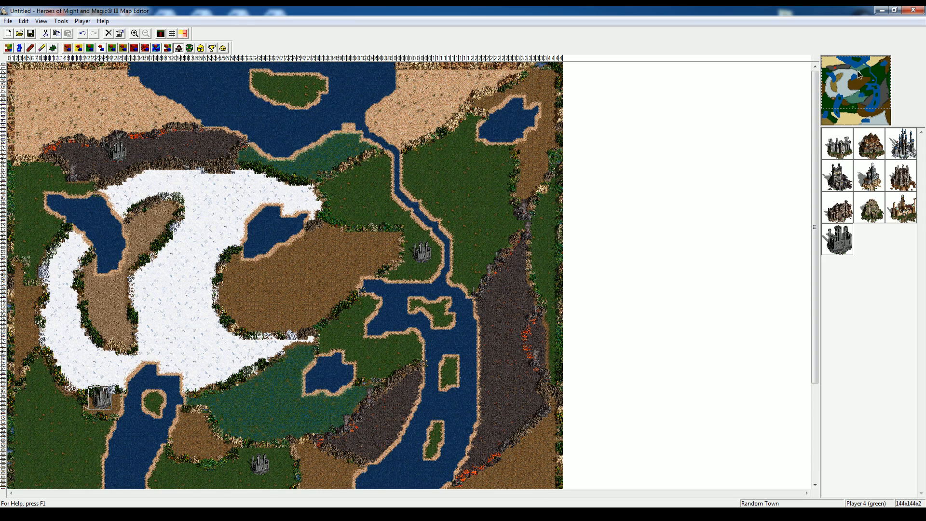
drag(847, 75, 831, 133)
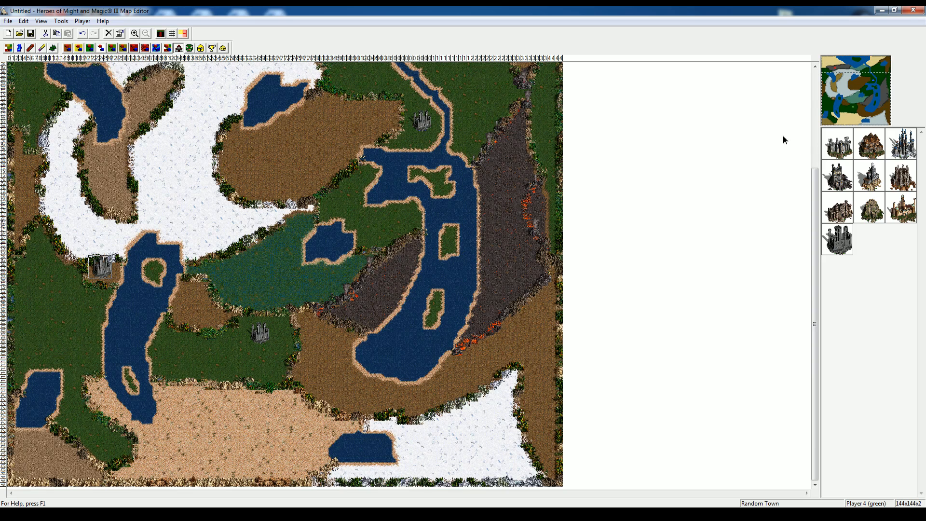
scroll(771, 97, up, 3)
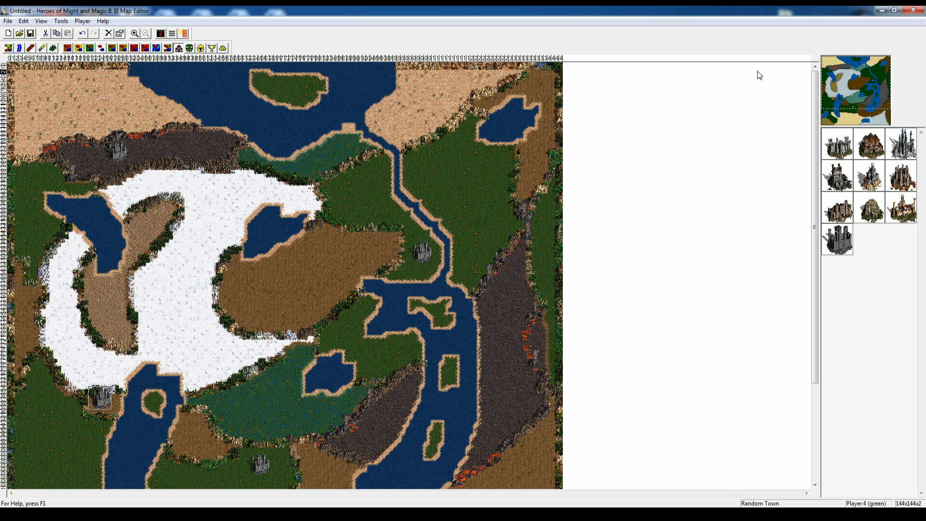
click(54, 48)
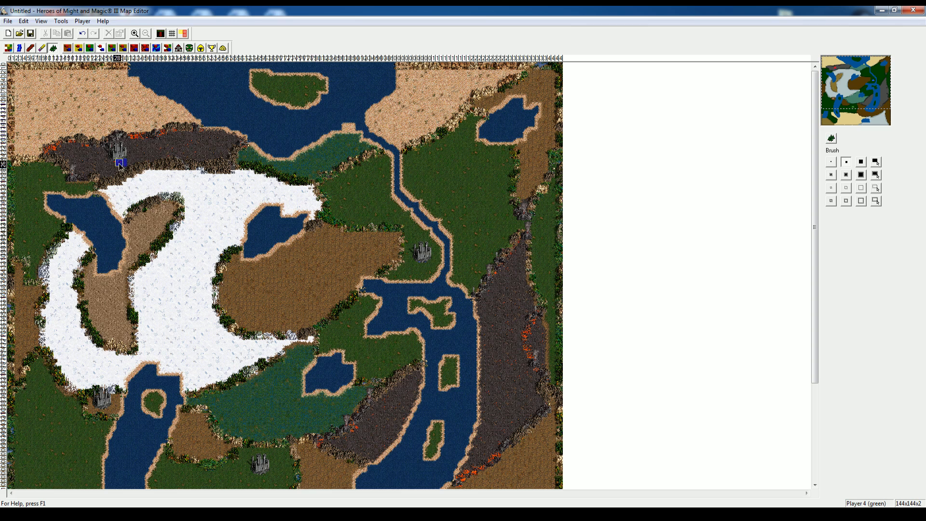
mouse_move(119, 164)
mouse_down()
mouse_move(138, 120)
mouse_move(73, 85)
mouse_up()
mouse_move(123, 163)
mouse_down()
mouse_move(54, 167)
mouse_move(37, 221)
mouse_up()
drag(122, 160, 218, 208)
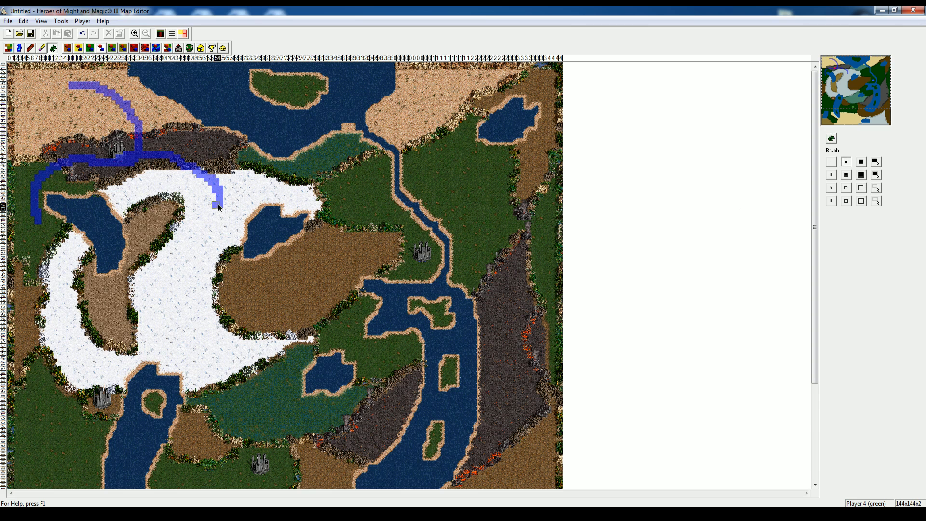
mouse_move(418, 262)
mouse_down()
mouse_move(292, 276)
mouse_move(360, 257)
mouse_move(292, 277)
mouse_move(179, 279)
mouse_move(175, 270)
mouse_up()
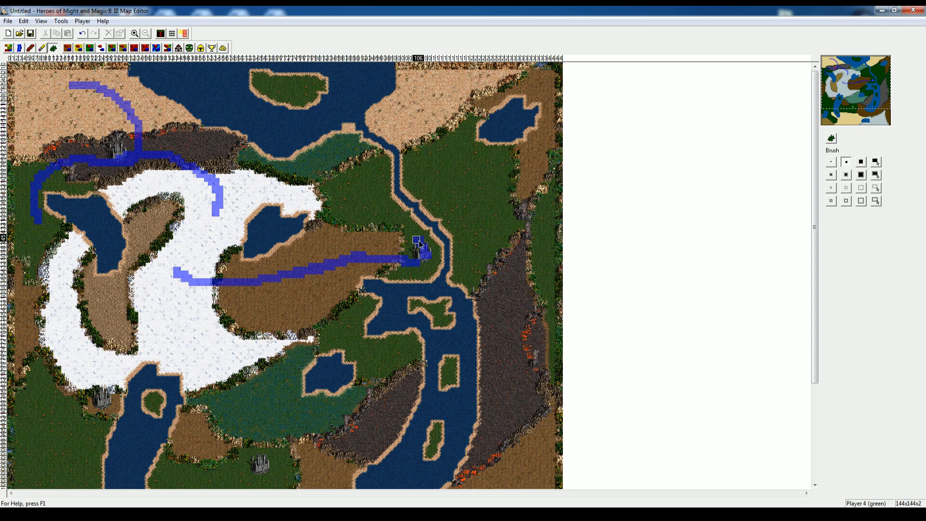
drag(420, 244, 341, 155)
mouse_move(427, 265)
mouse_down()
mouse_move(480, 225)
mouse_move(485, 131)
mouse_move(440, 147)
mouse_move(538, 80)
mouse_move(478, 214)
mouse_up()
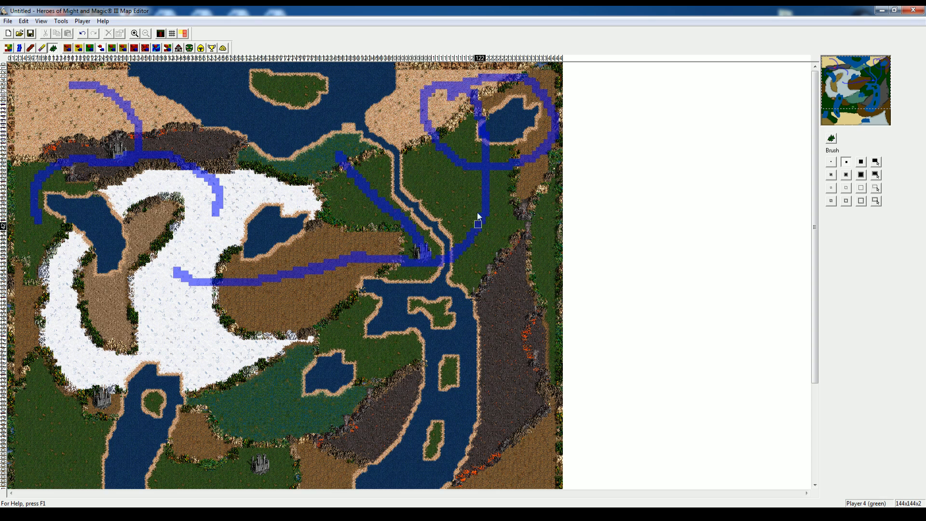
Sketch expansion routes with the obstacle brush from the southern grassland town and from the town west of the long lake
scroll(328, 236, down, 3)
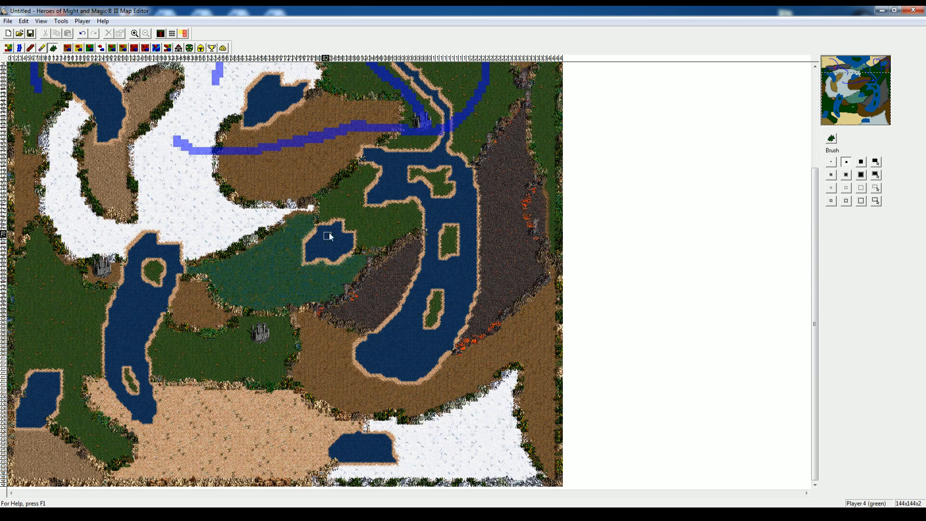
drag(263, 339, 359, 392)
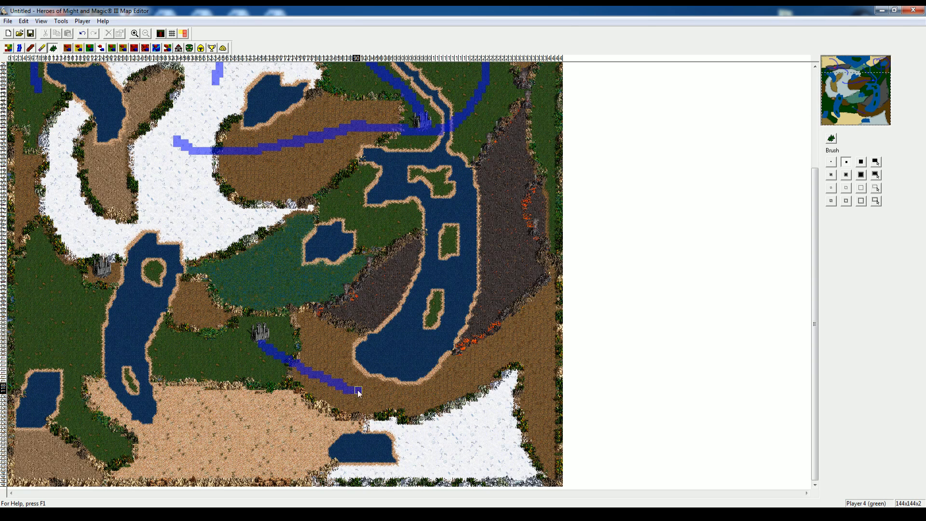
drag(258, 345, 193, 420)
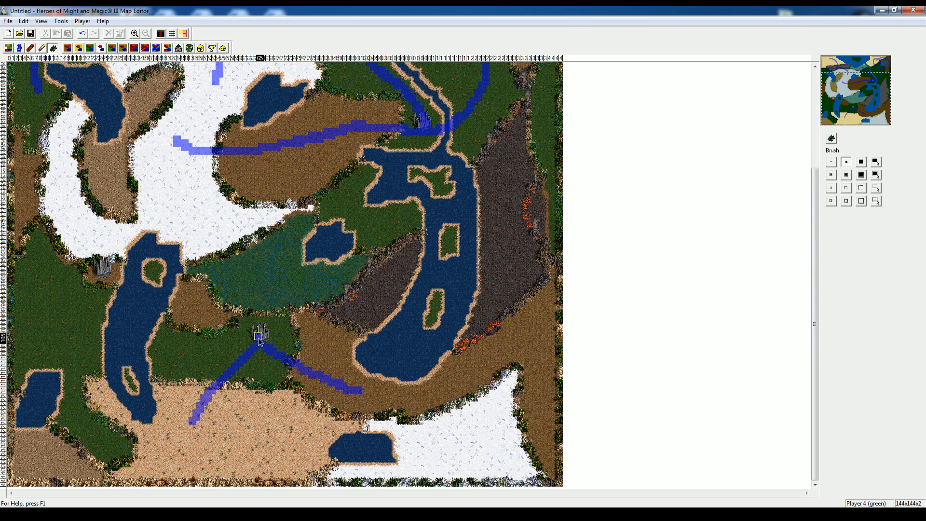
mouse_move(259, 340)
mouse_down()
mouse_move(325, 164)
mouse_move(354, 144)
mouse_up()
mouse_move(353, 385)
mouse_down()
mouse_move(359, 390)
mouse_move(459, 241)
mouse_move(427, 147)
mouse_up()
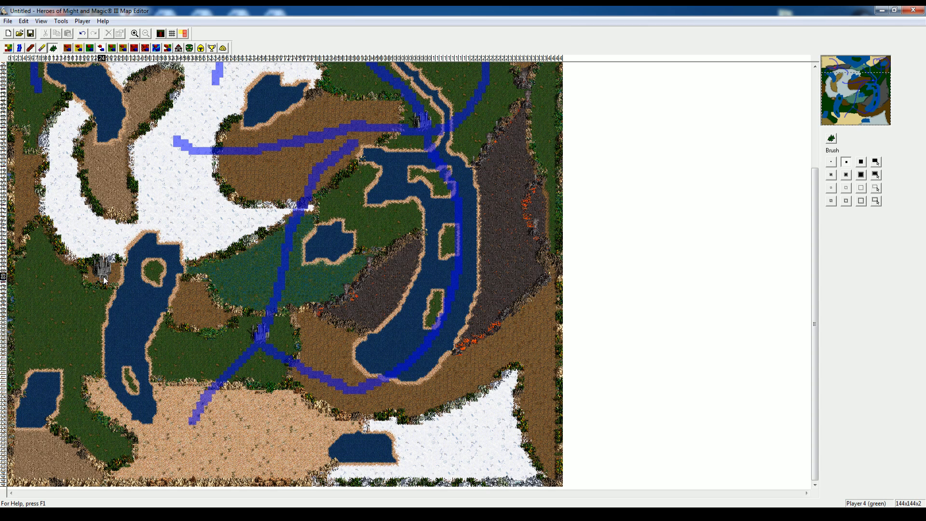
mouse_move(103, 277)
mouse_down()
mouse_move(94, 296)
mouse_move(58, 255)
mouse_move(164, 161)
mouse_move(162, 145)
mouse_up()
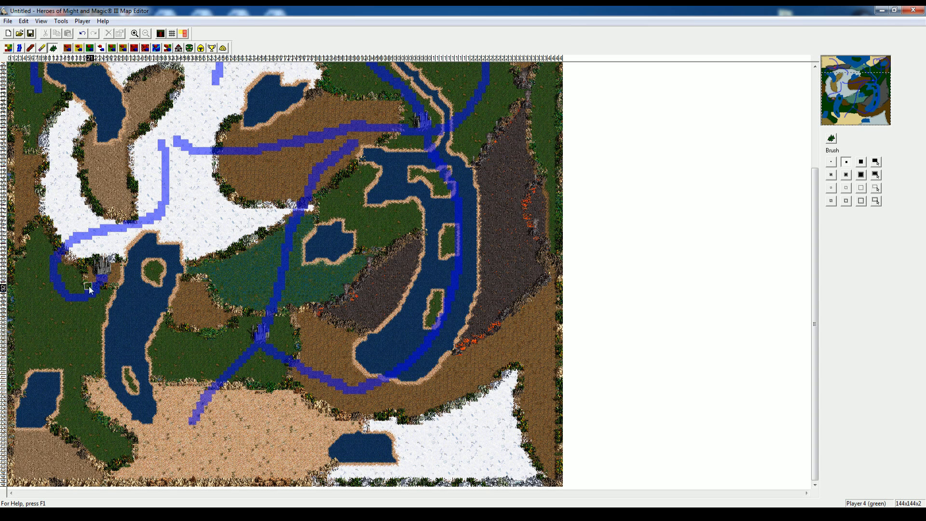
mouse_move(94, 286)
mouse_down()
mouse_move(58, 432)
mouse_move(72, 475)
mouse_up()
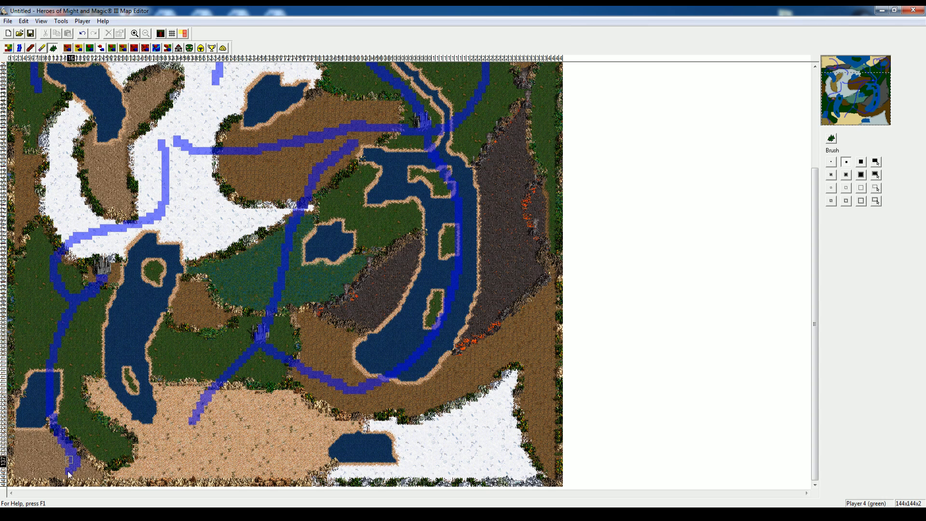
mouse_move(78, 319)
mouse_down()
mouse_move(126, 431)
mouse_move(205, 437)
mouse_move(219, 389)
mouse_up()
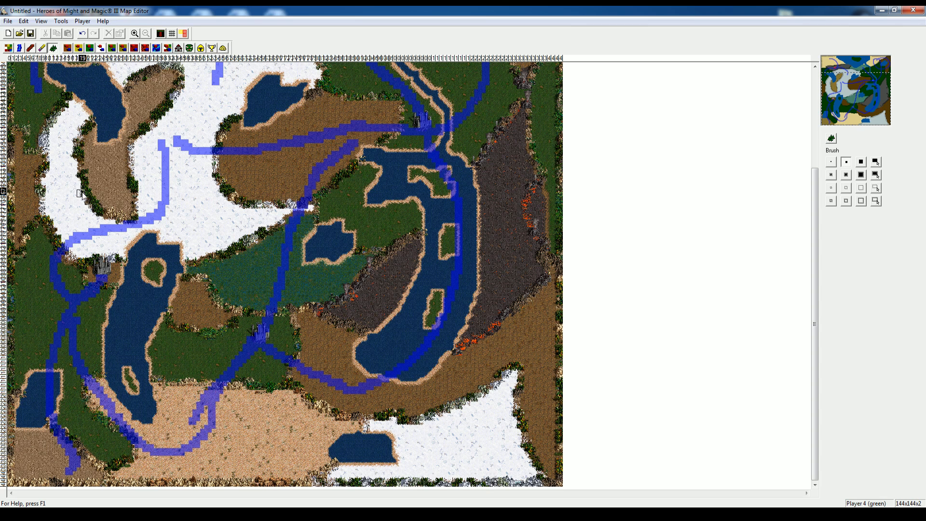
Discard the sketched routes and move the tan player's Random Town onto the snow south of the enclosed rough terrain
click(53, 48)
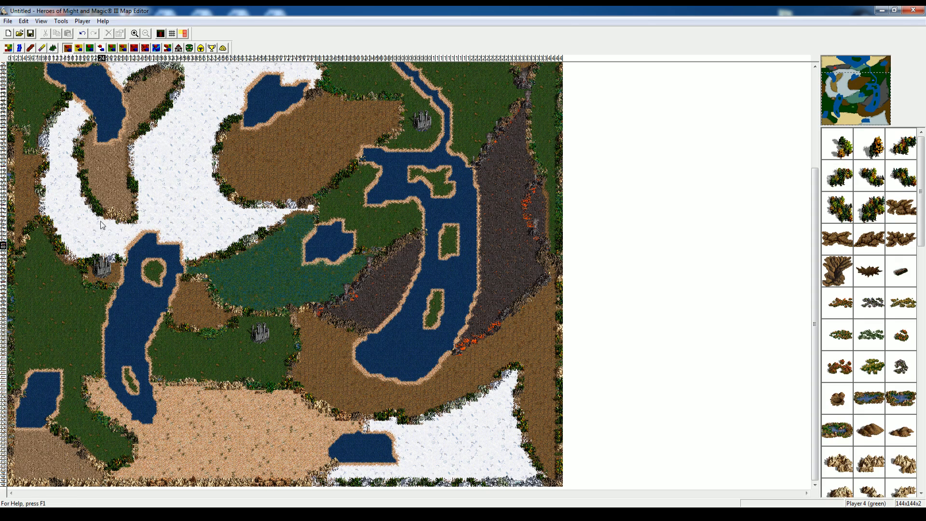
drag(101, 264, 86, 228)
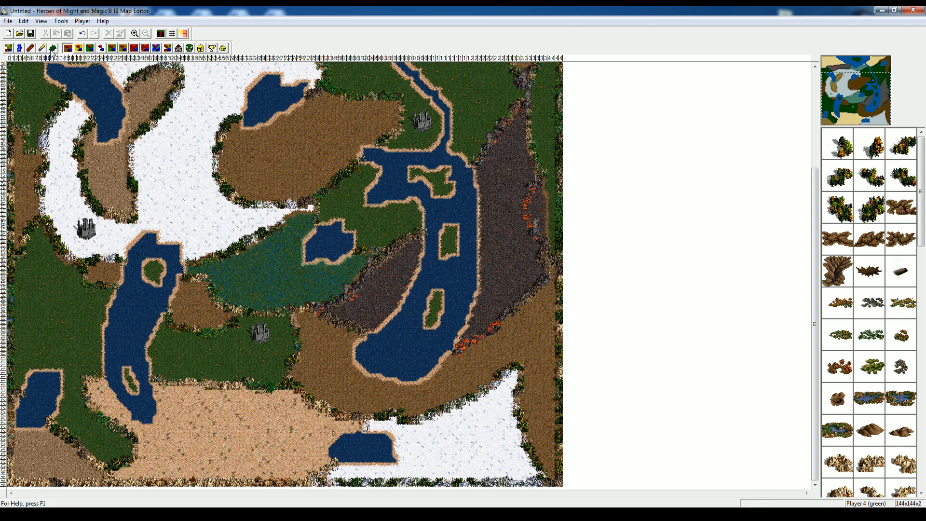
Block the snow gap between the rough terrain's southern tip and the long lake with obstacles, and show the passability overlay
click(54, 48)
drag(136, 224, 145, 235)
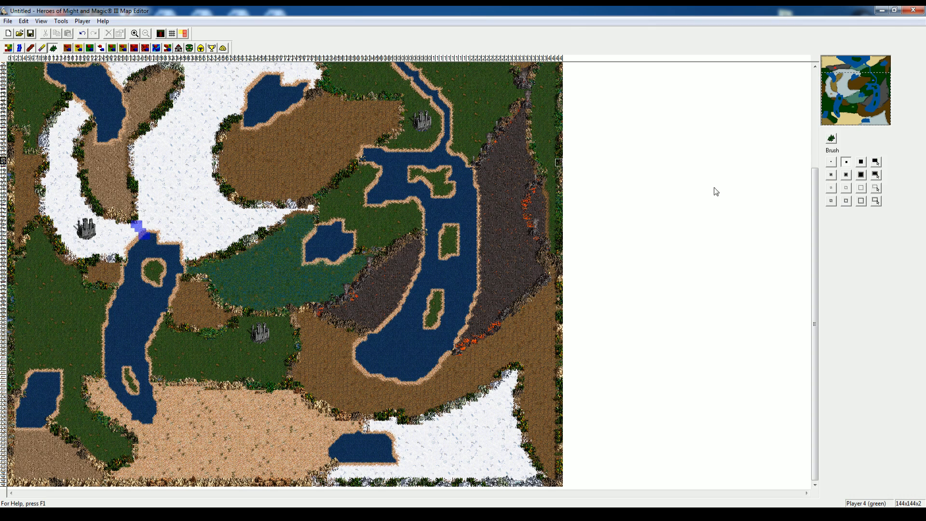
click(184, 33)
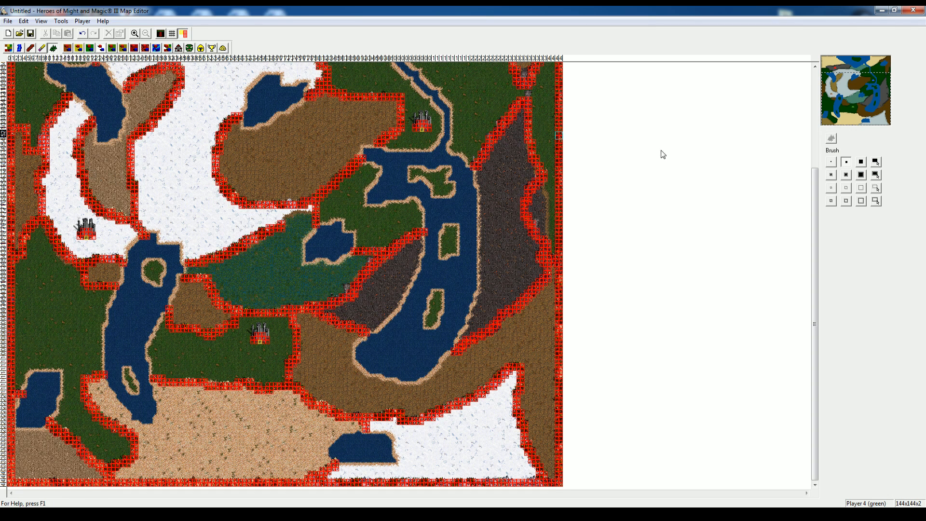
Move the green player's Random Town back onto the southern dirt west of the large eastern lake
click(852, 84)
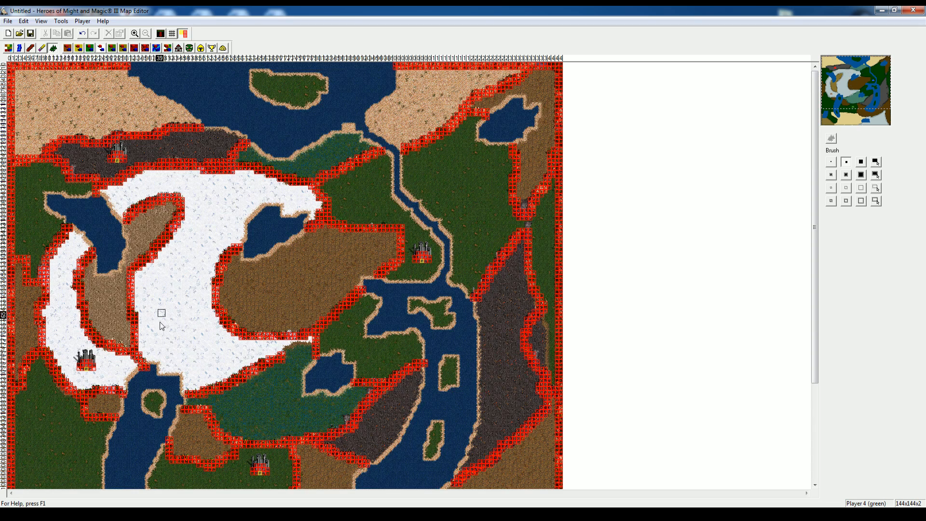
drag(854, 86, 854, 94)
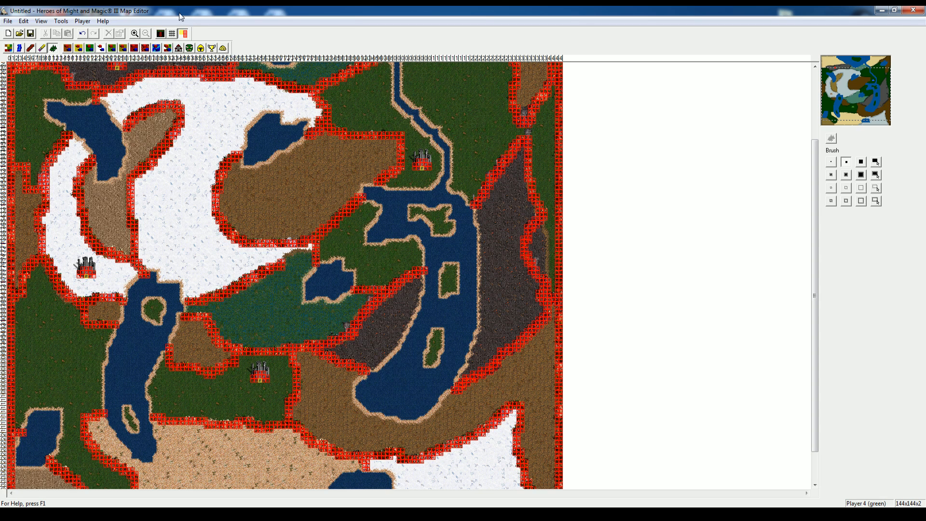
click(54, 48)
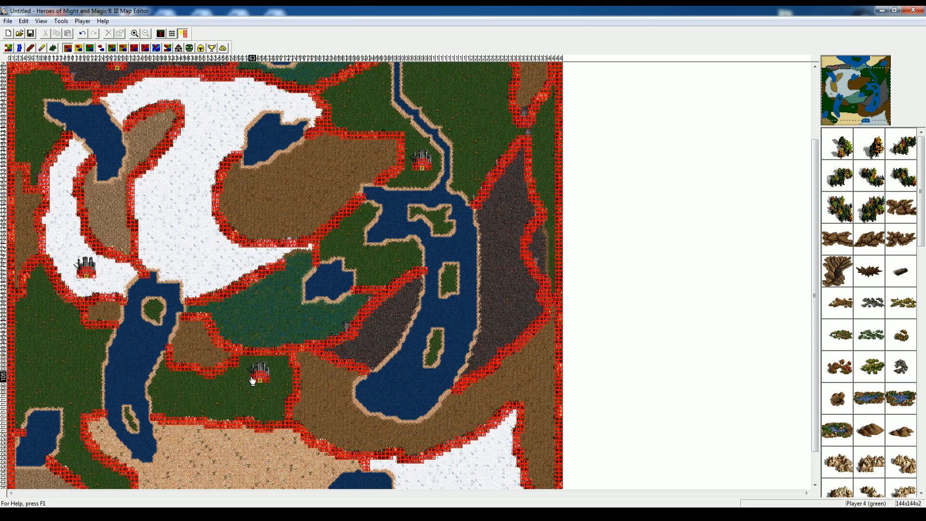
drag(256, 374, 321, 375)
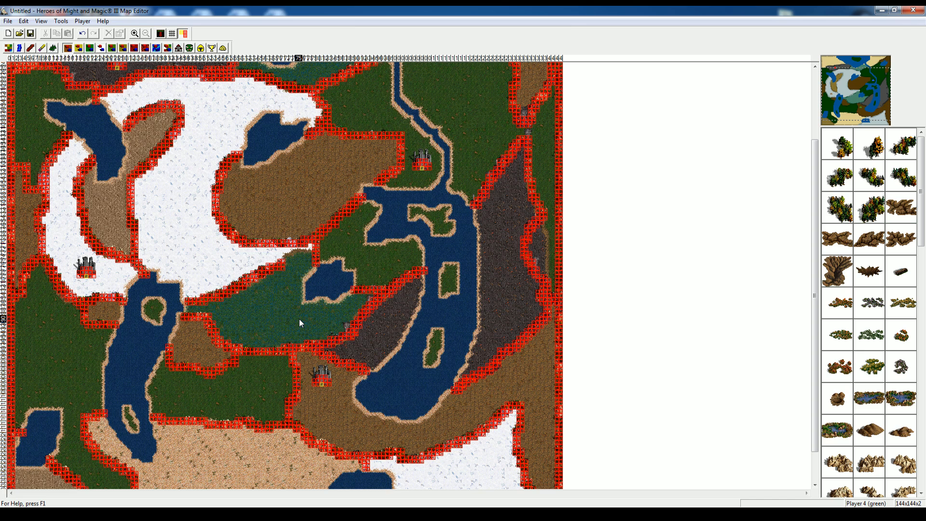
Hide the passability overlay and review the town placement across the northern part of the map
click(852, 65)
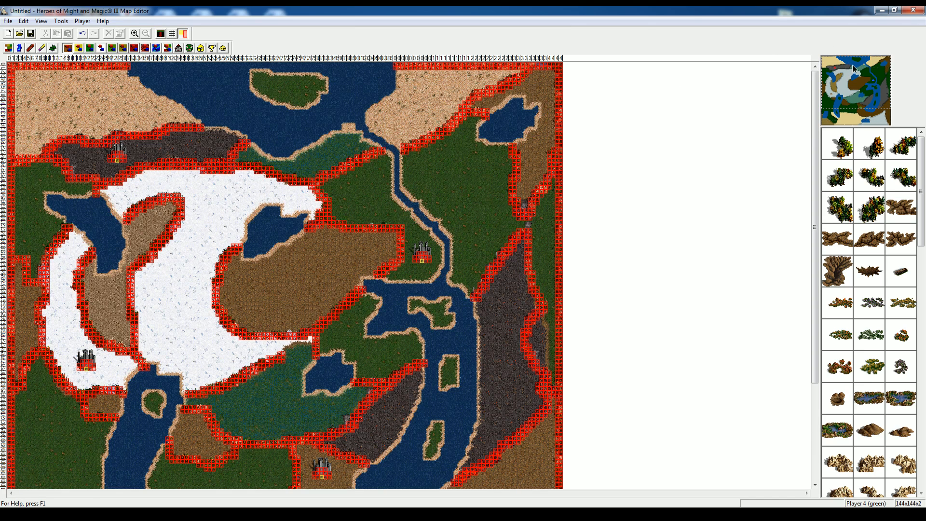
click(184, 33)
mouse_move(865, 73)
mouse_down()
mouse_move(859, 107)
mouse_move(851, 84)
mouse_up()
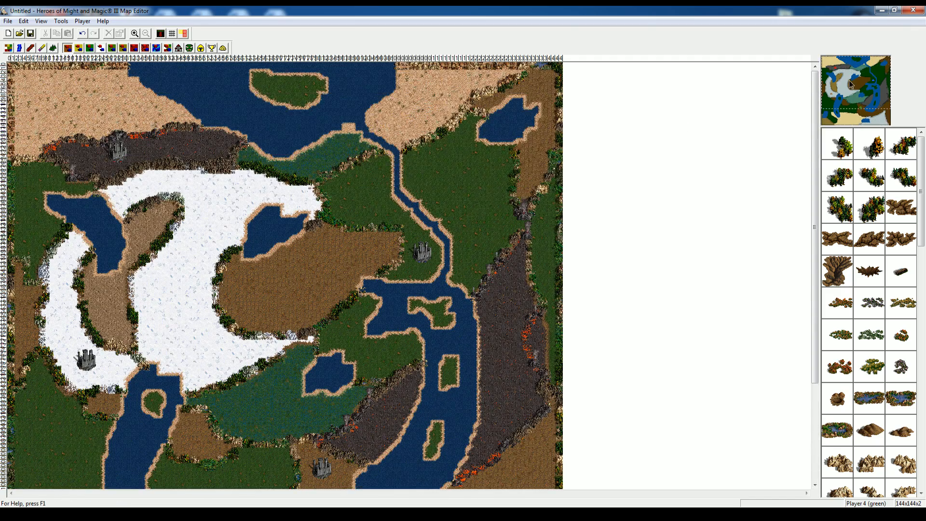
drag(849, 86, 831, 76)
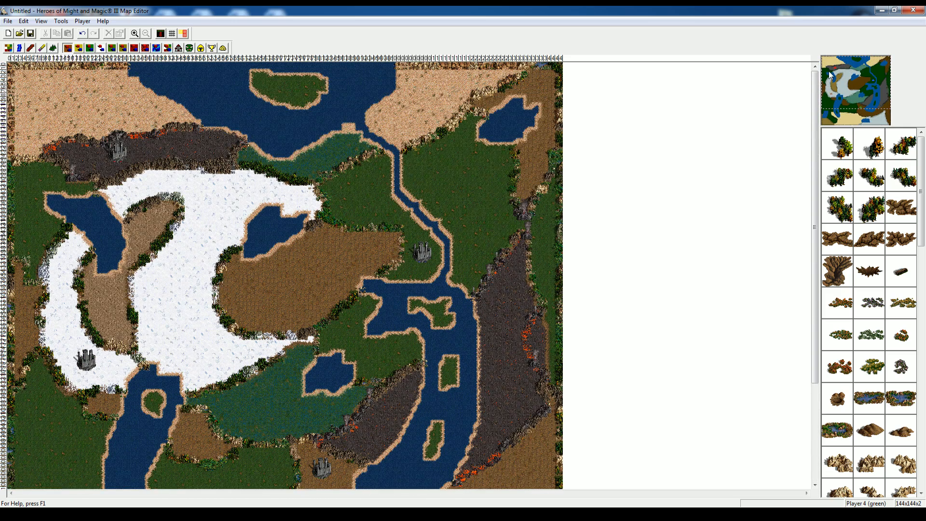